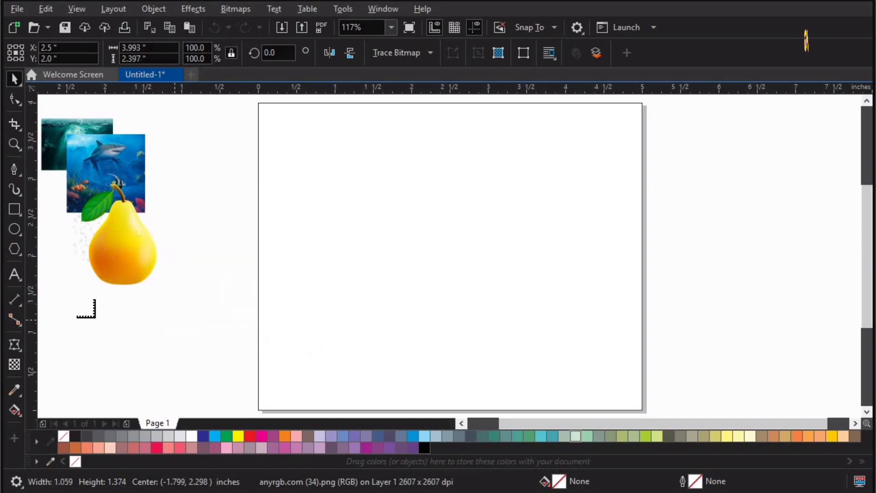
- Place the imported pictures beside the page and centre the beach background horizontally and vertically on the page-sized rectangle
left_click_drag(113, 337, 129, 347)
left_click(149, 274)
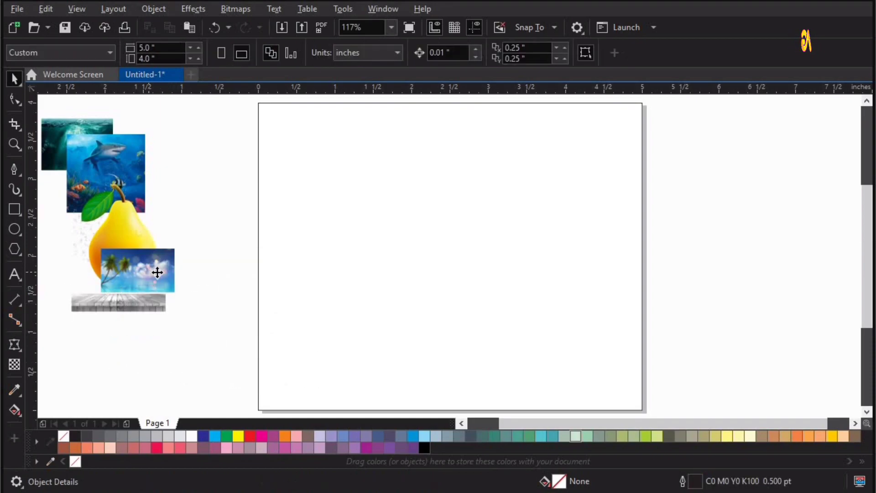
left_click(644, 189, "shift")
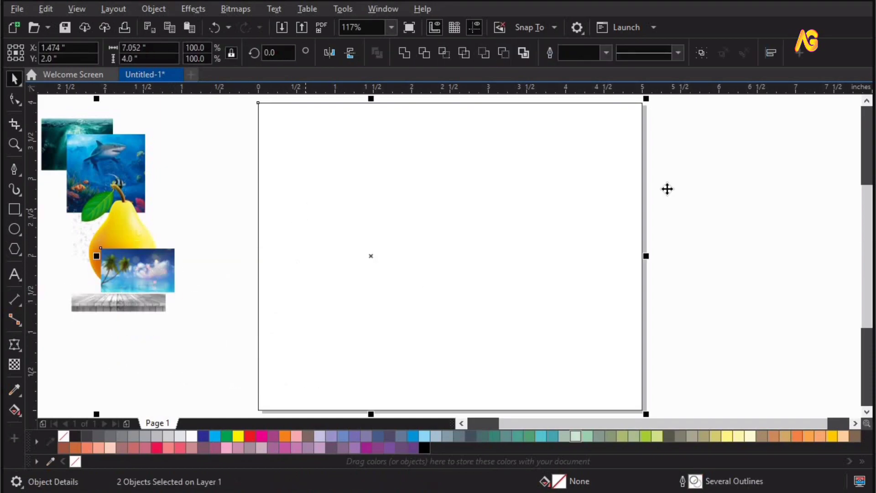
left_click(772, 53)
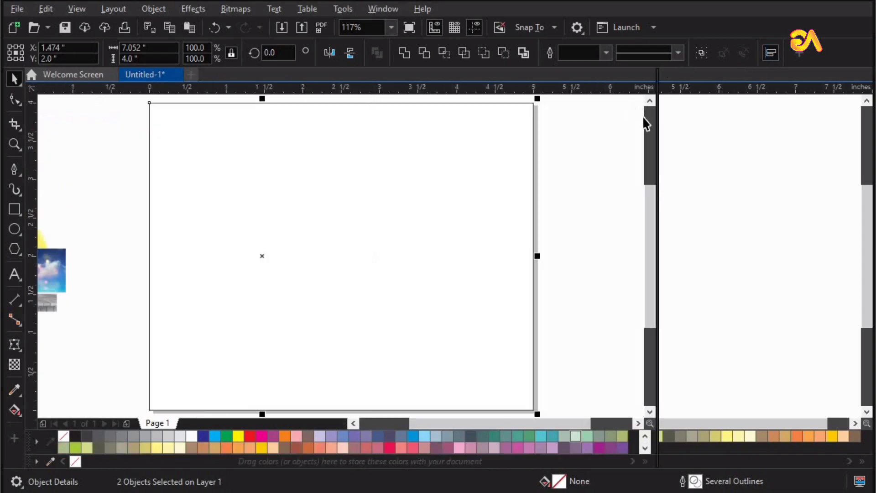
left_click(690, 114)
left_click(770, 113)
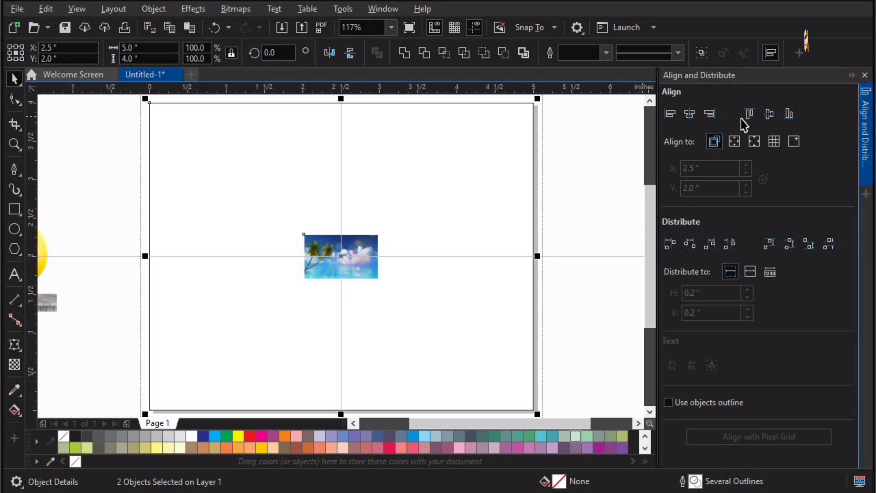
left_click(865, 75)
- Resize the beach background to 5 inches wide by 4 inches high without keeping its proportions
left_click(430, 251)
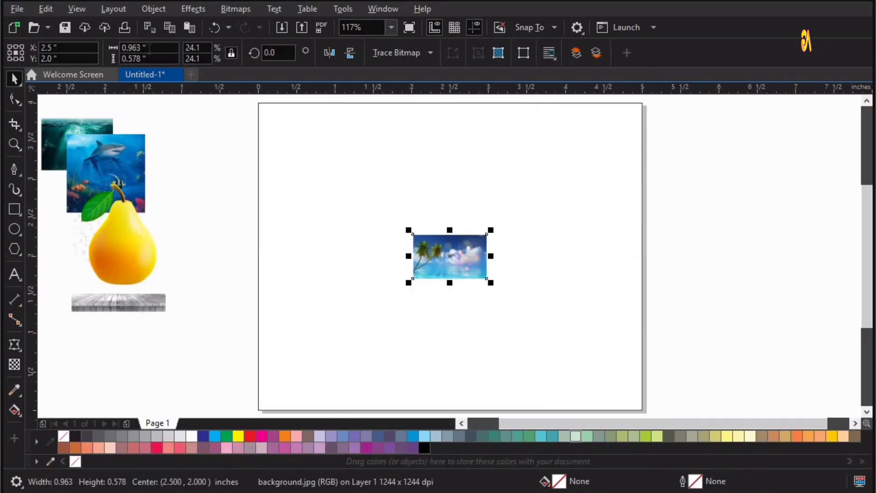
type("5")
key("Tab")
type("4")
key("Return")
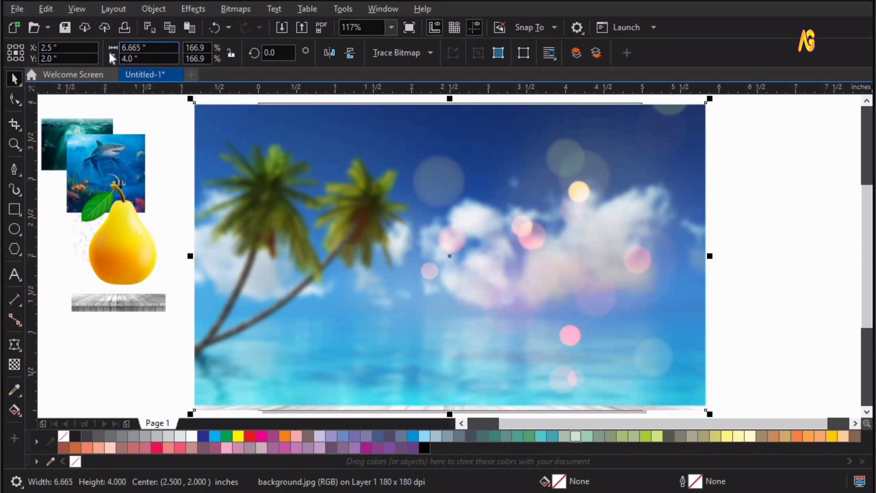
type("5")
key("Return")
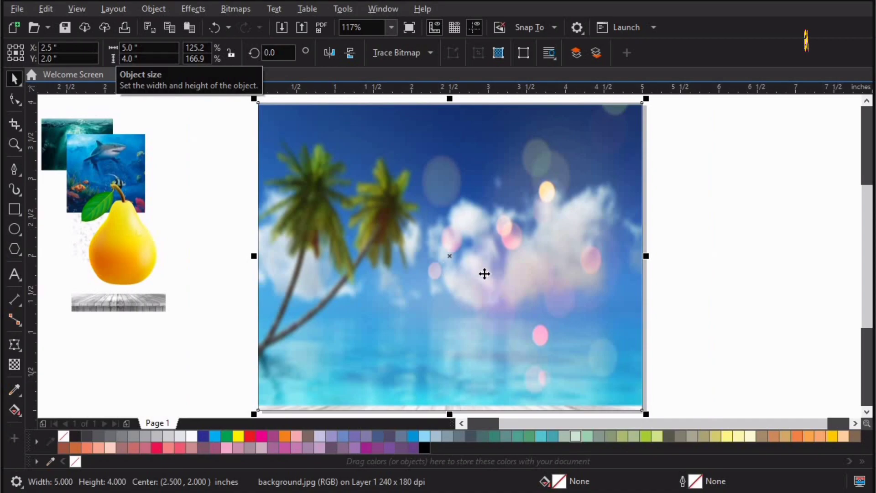
- Shift the beach background downwards, then realign it horizontally and vertically to the centre of the page rectangle
left_click_drag(446, 274, 441, 357)
left_click(404, 163, "shift")
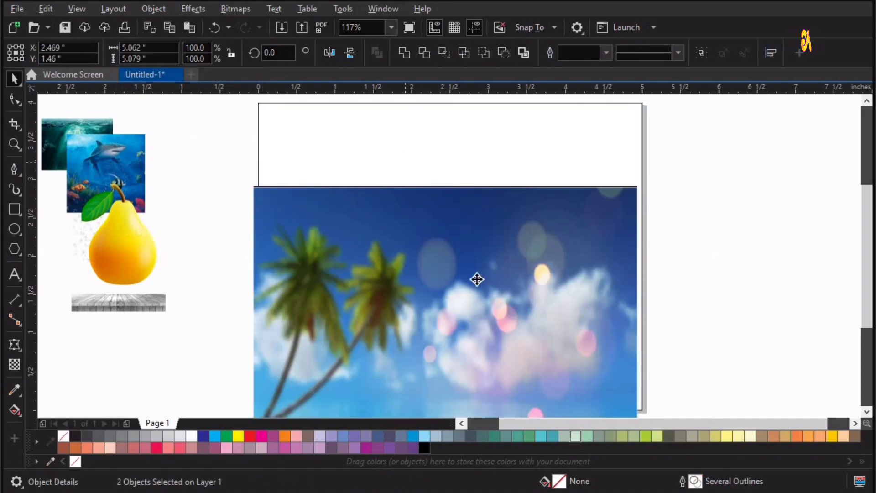
key("c")
key("e")
left_click(705, 247)
- Apply a Hue/Saturation/Lightness adjustment to the beach background with saturation -46 and lightness -42
left_click(416, 151)
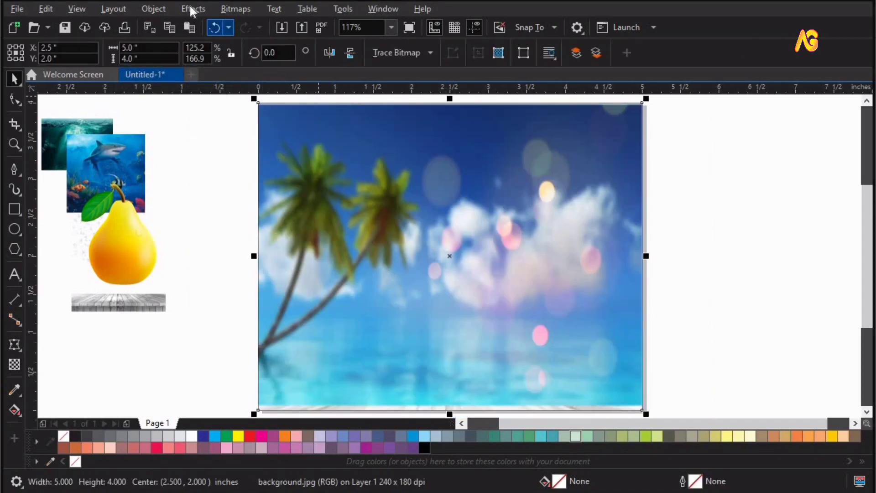
left_click(190, 8)
mouse_move(203, 61)
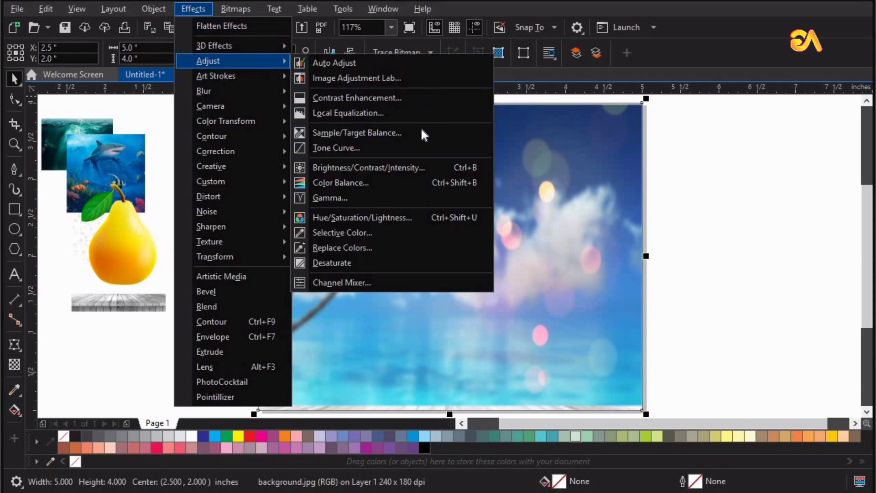
left_click(377, 217)
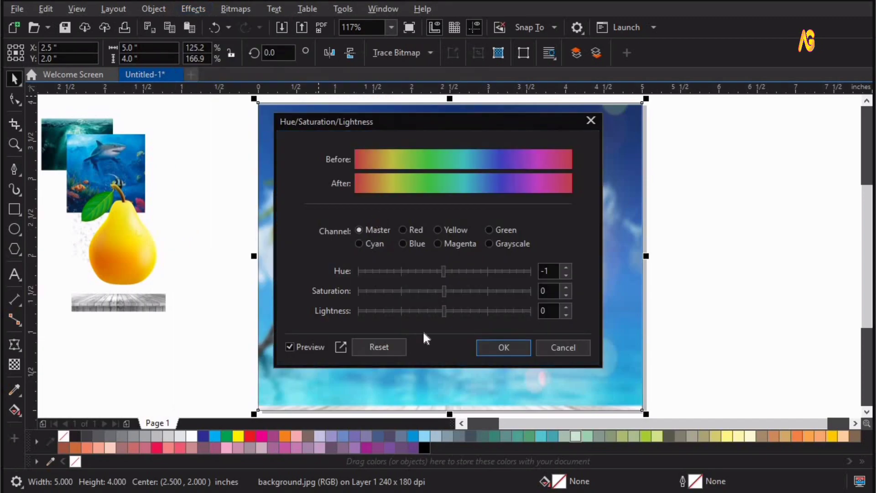
left_click_drag(416, 310, 405, 289)
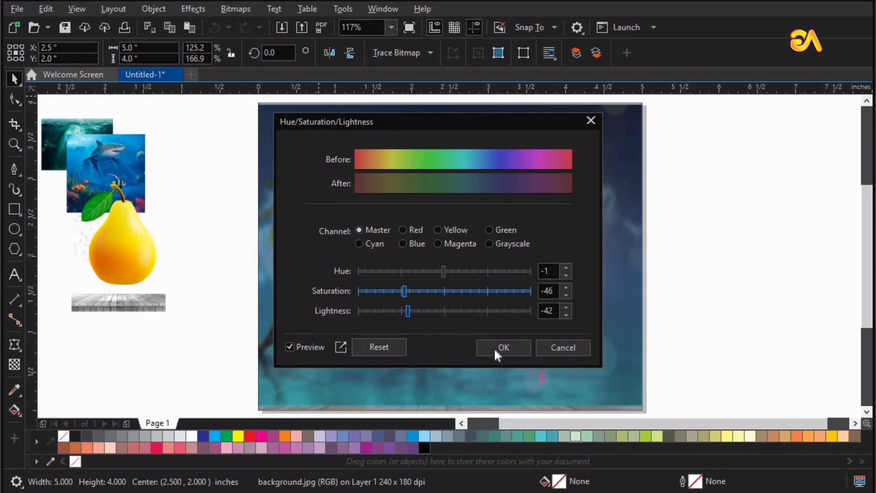
key("Return")
- Darken the beach background with a Gamma adjustment of 0.33
left_click(187, 10)
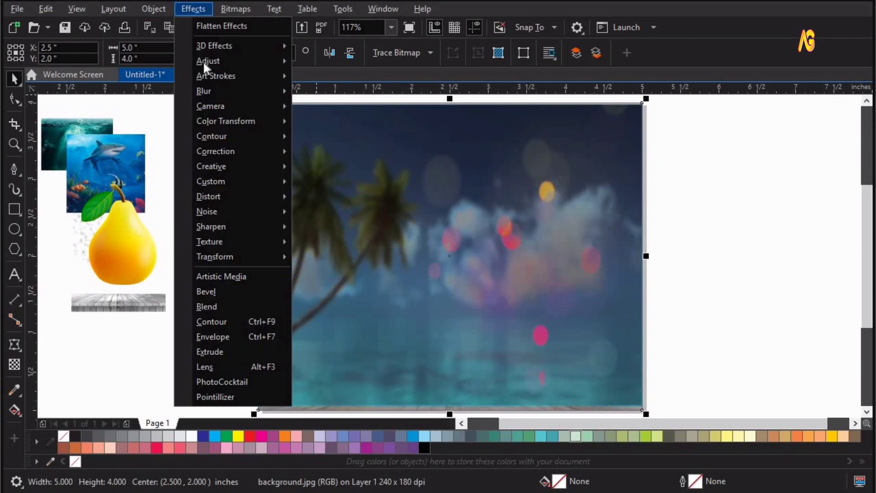
mouse_move(203, 64)
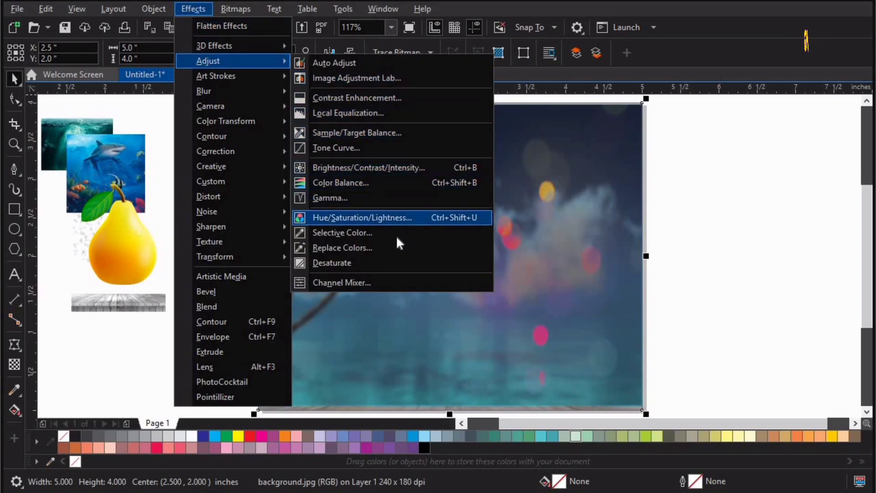
left_click(362, 199)
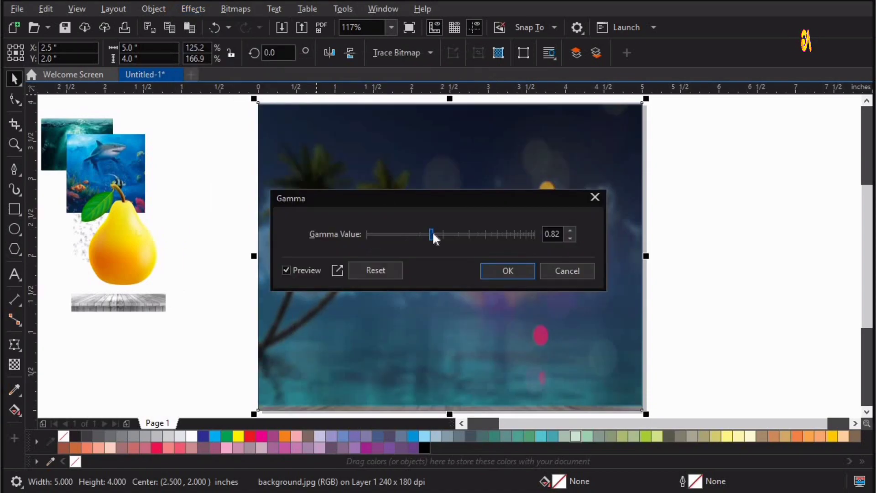
left_click_drag(431, 233, 399, 231)
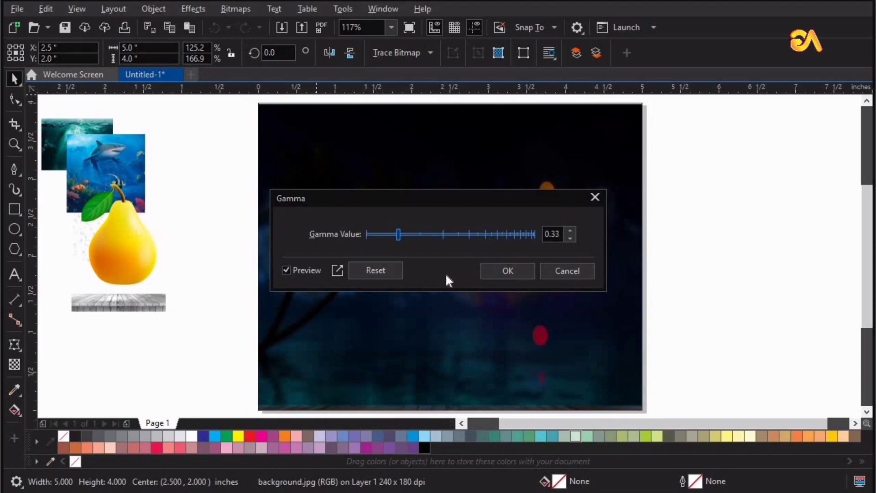
left_click(514, 271)
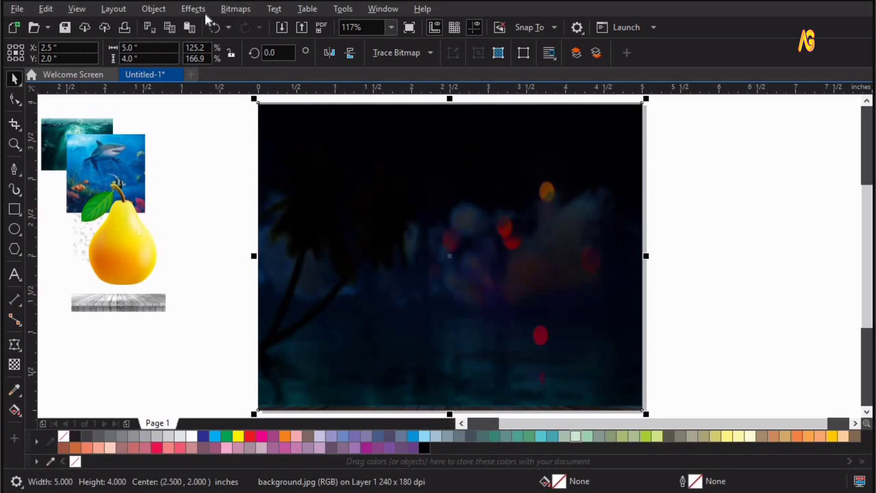
- Set the beach background's Gamma adjustment to 0.4
left_click(194, 9)
mouse_move(274, 61)
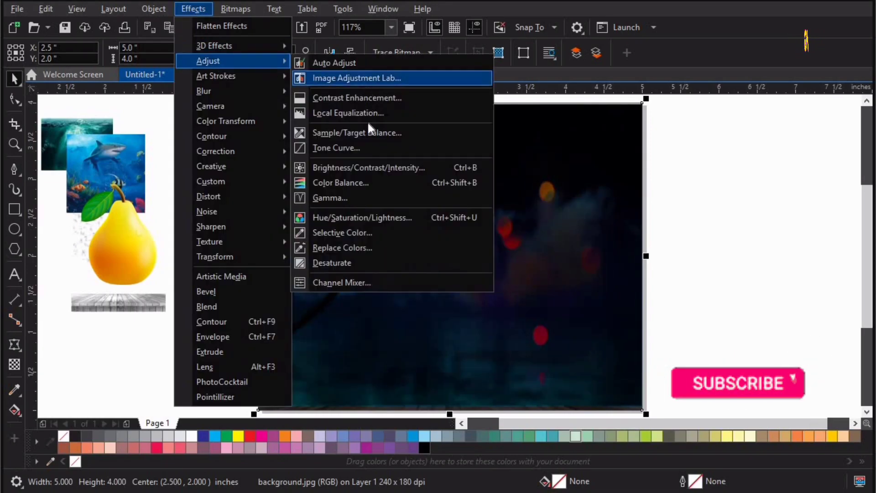
left_click(374, 200)
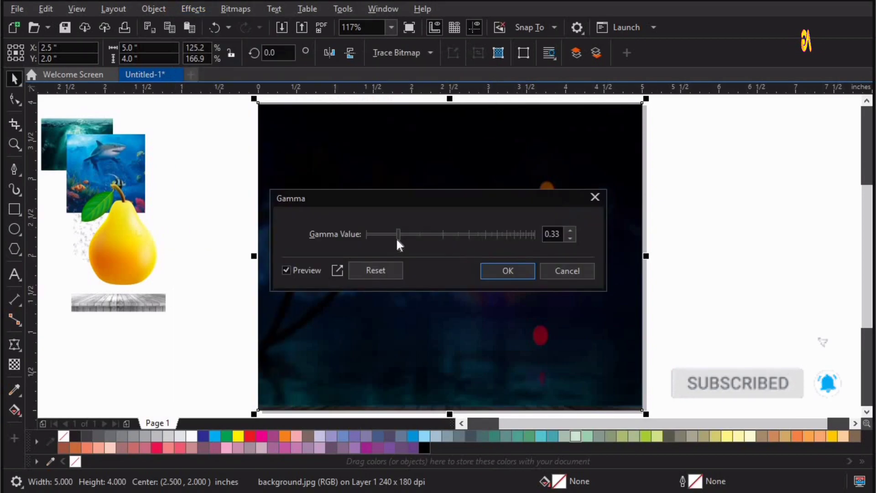
left_click_drag(401, 233, 406, 234)
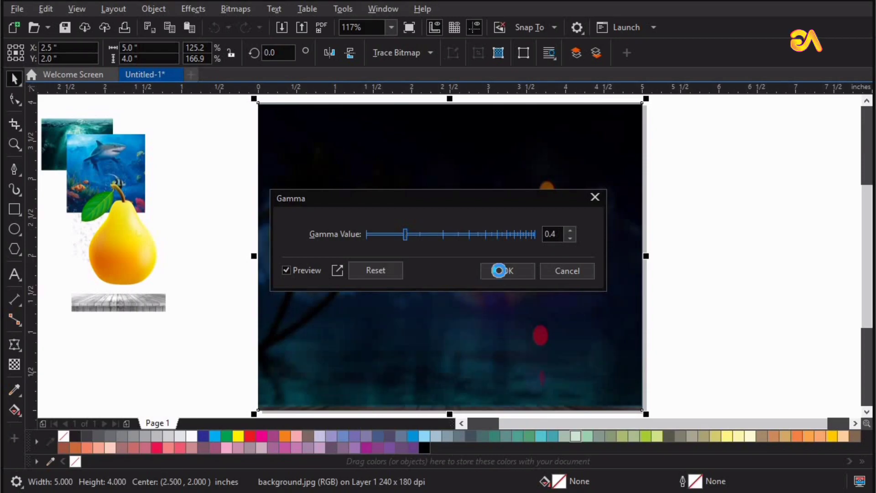
left_click(499, 270)
- Scale up the wooden table picture proportionally beside the page
left_click(149, 305)
left_click_drag(170, 315, 231, 352)
- Place the darkened beach background inside the page-sized rectangle as a PowerClip
left_click(309, 261)
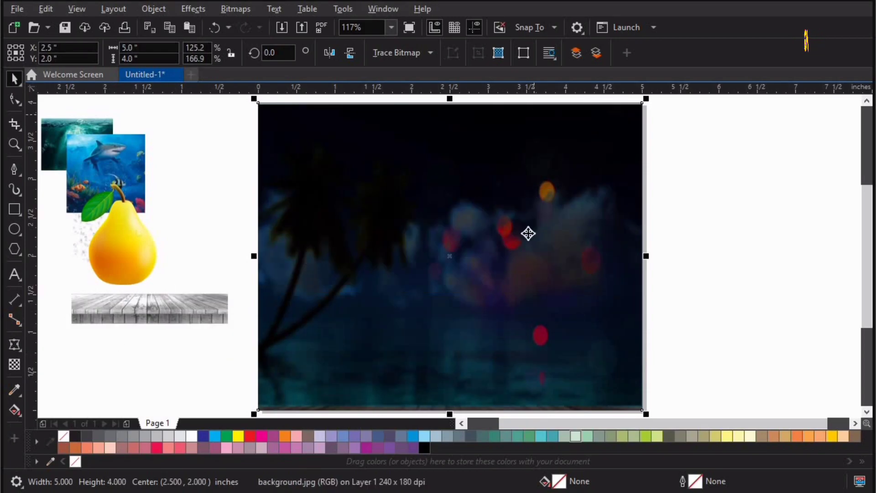
scroll(529, 230, "down", 2)
key("F2")
left_click_drag(351, 235, 714, 127)
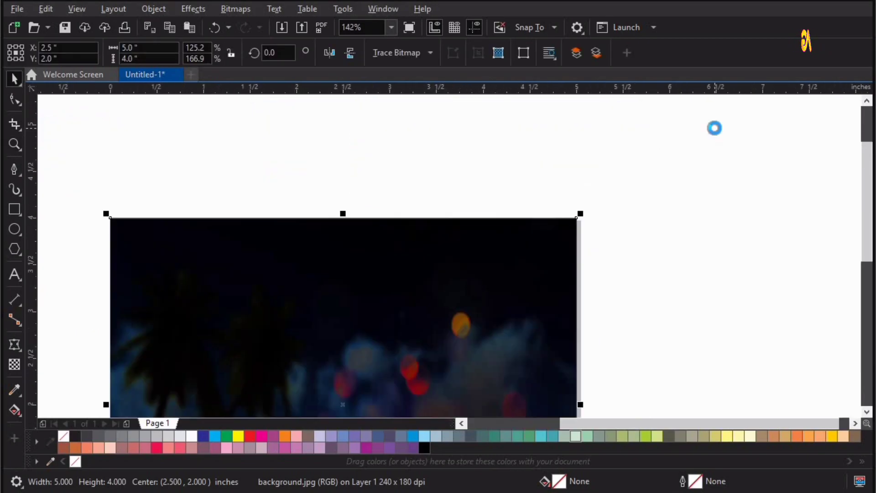
left_click(153, 9)
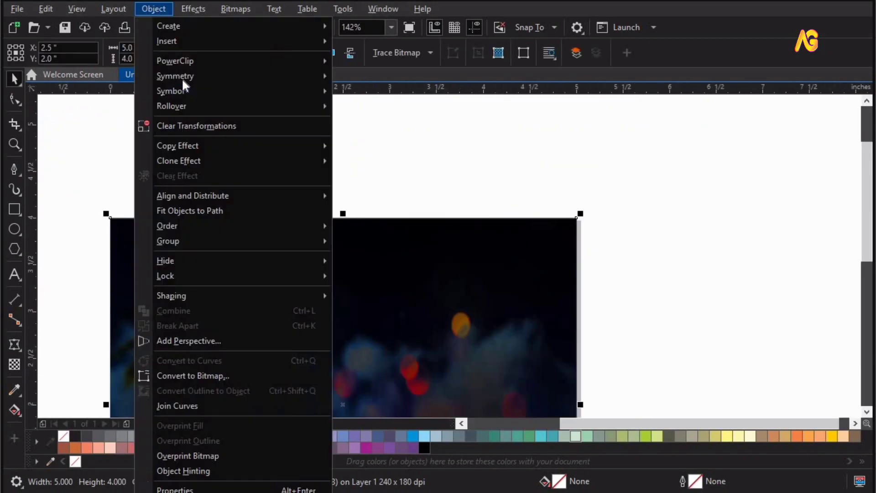
mouse_move(183, 62)
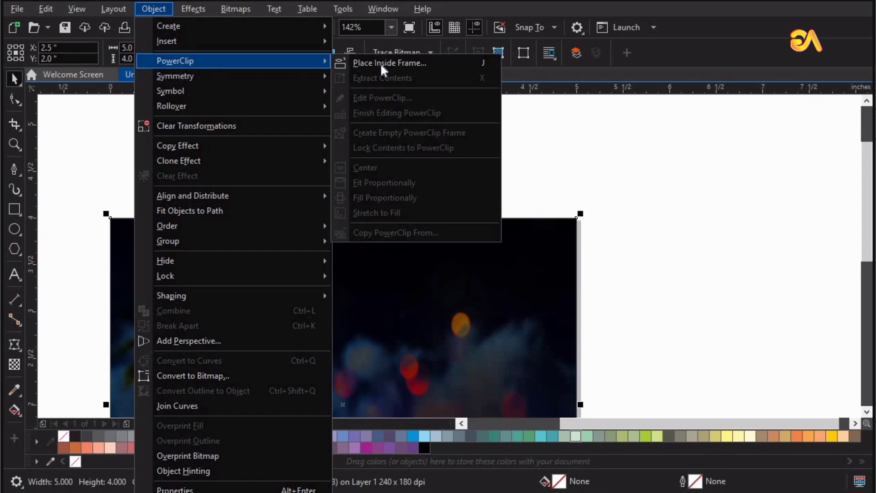
left_click(401, 303)
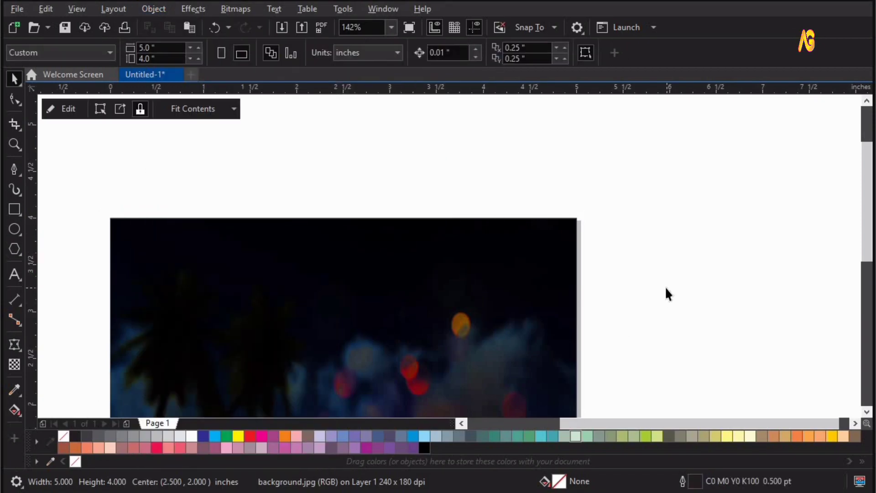
- Enlarge the wooden table picture further to about 3.3 by 0.64 inches
key("F4")
left_click(265, 315)
left_click_drag(343, 330, 445, 349)
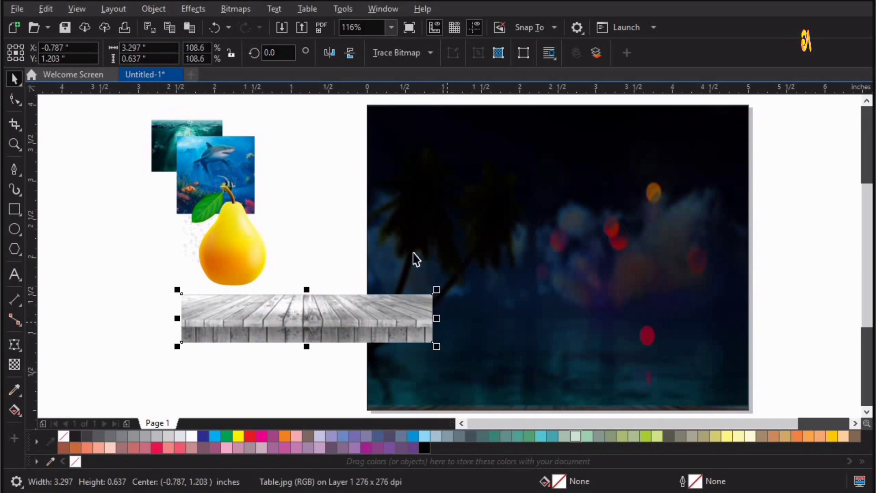
- Move the pear and the underwater pictures on the pasteboard farther away from the wooden table
scroll(343, 271, "down", 2)
left_click_drag(209, 143, 173, 237)
left_click_drag(295, 235, 203, 219)
left_click_drag(304, 208, 228, 192)
- Align the wooden table to the horizontal centre and bottom edge of the background frame
left_click_drag(262, 124, 725, 295)
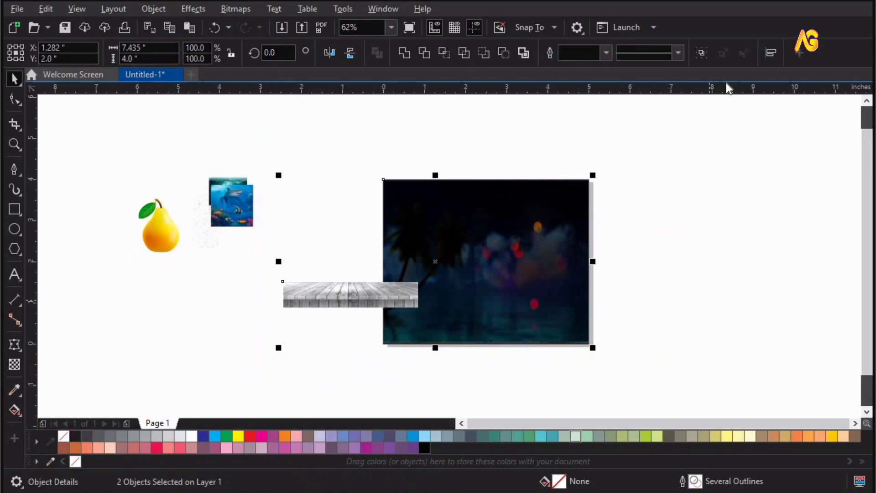
left_click(770, 53)
left_click(689, 114)
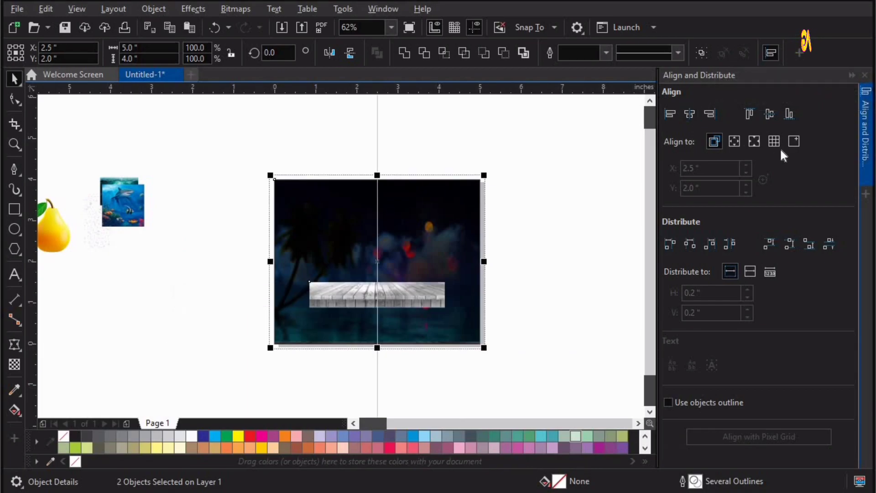
left_click(790, 116)
left_click(865, 75)
- Enlarge the wooden table from its centre to about 5.07 by 0.98 inches so it spans the page width
key("F2")
left_click_drag(310, 255, 726, 395)
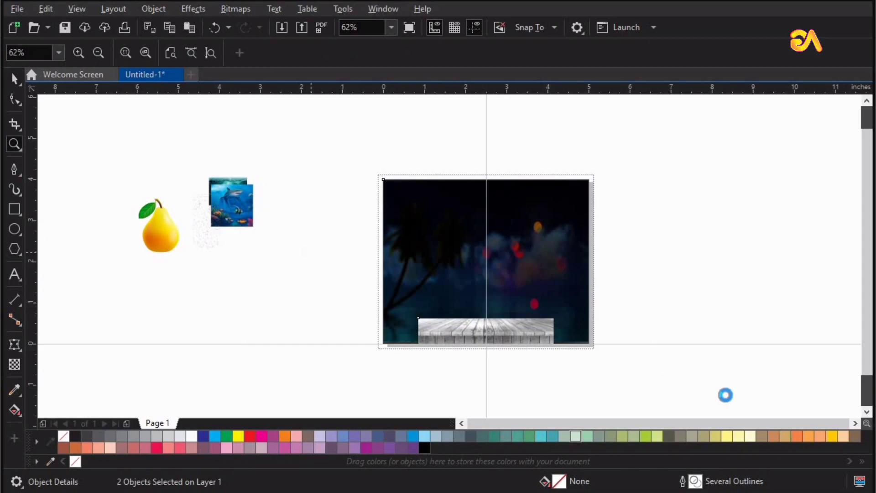
key("space")
key("Escape")
left_click(504, 260)
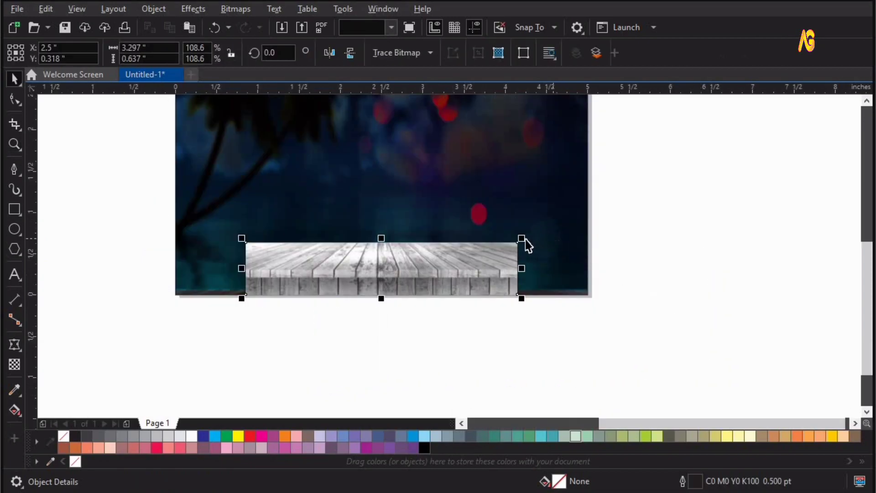
left_click_drag(525, 239, 623, 223)
- Nudge the wooden table down until its centre is at Y 0.158 inches
key("Down")
key("Down")
key("Down")
key("Down")
key("Down")
key("Down")
key("Down")
key("Down")
key("Down")
key("Down")
key("Down")
key("Down")
key("Down")
key("Down")
key("Down")
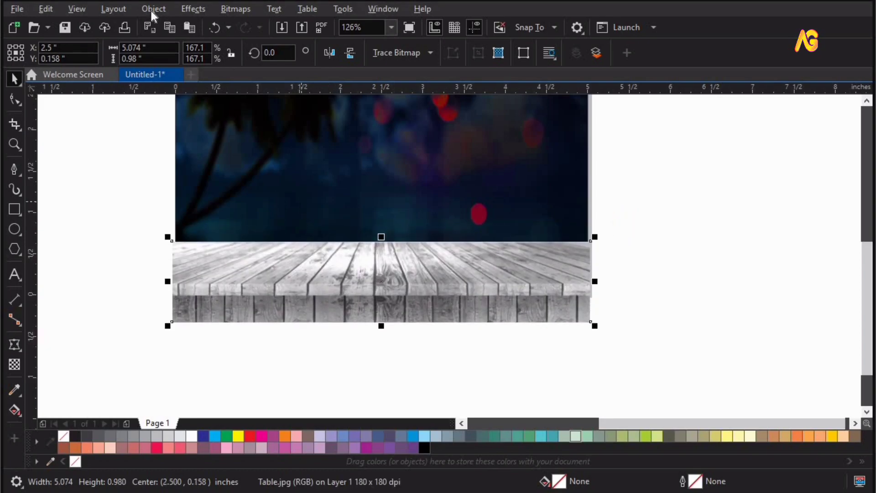
- Place the wooden table inside the background frame with PowerClip
left_click(154, 9)
mouse_move(176, 60)
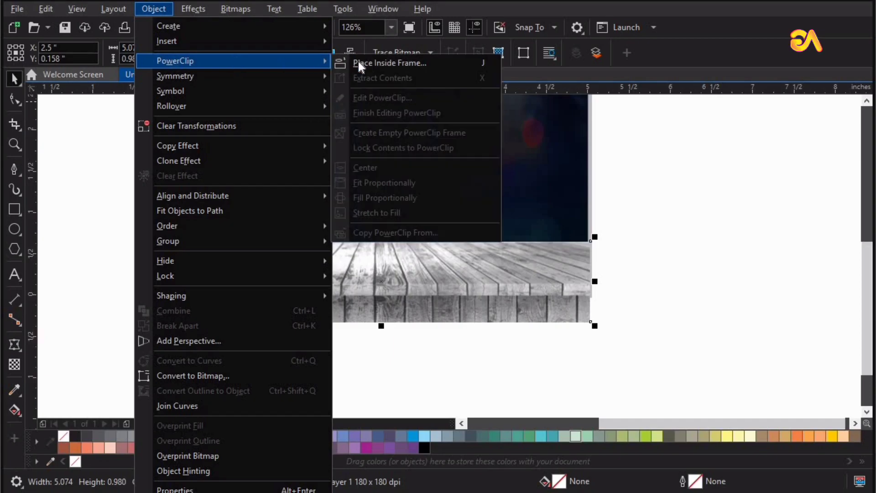
left_click(361, 64)
left_click(374, 186)
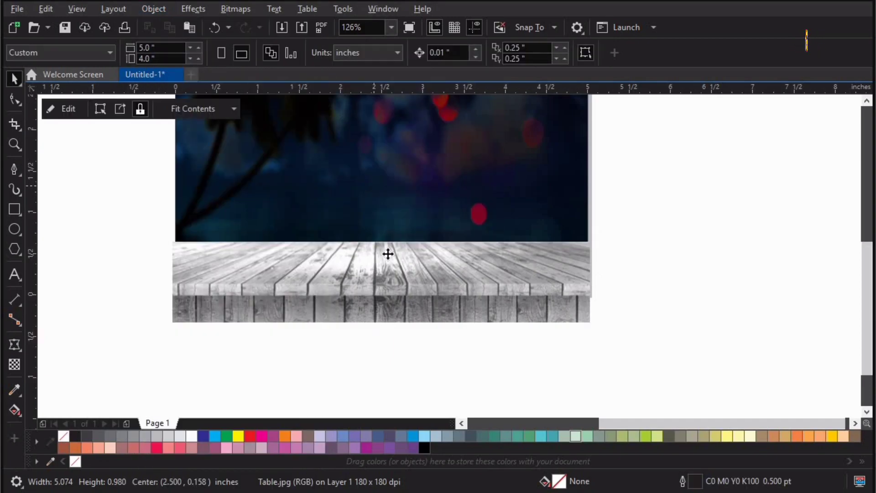
- Edit the background frame's PowerClip contents and nudge the wooden table down until its centre is at Y 0.125 inches
left_click(407, 272)
double_click(406, 272)
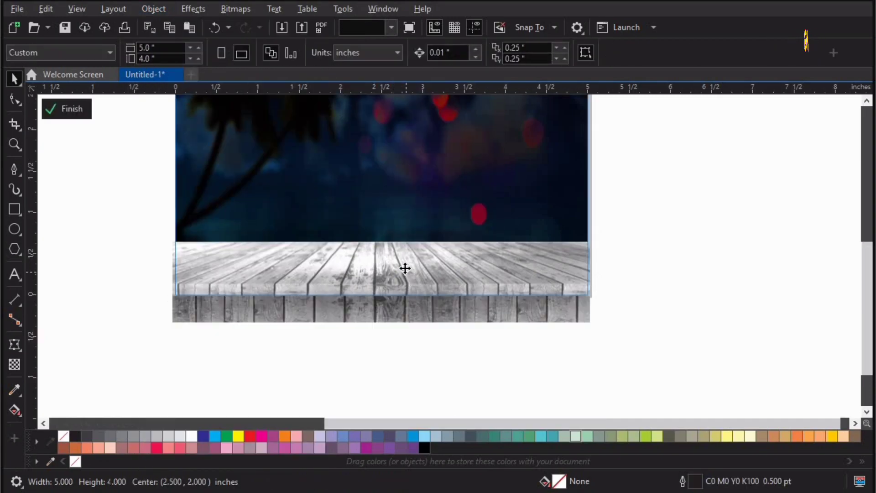
left_click(405, 272)
key("Down")
key("Down")
key("Down")
key("Down")
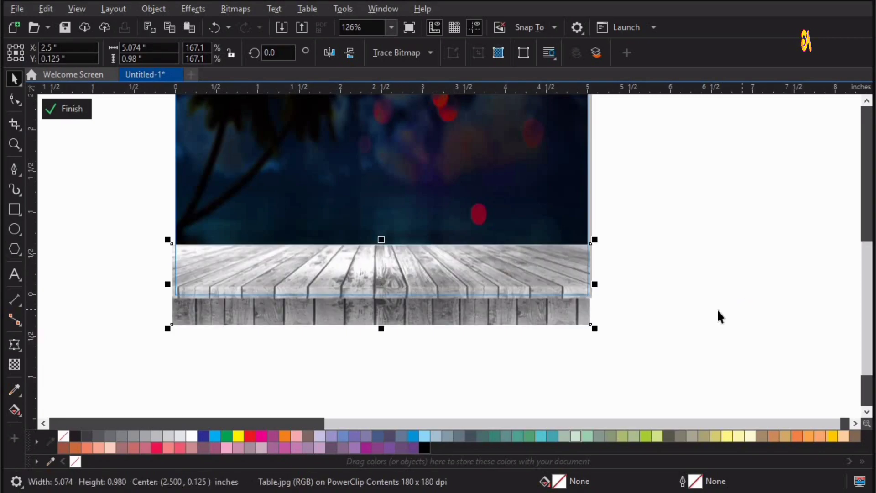
left_click(717, 310, "ctrl")
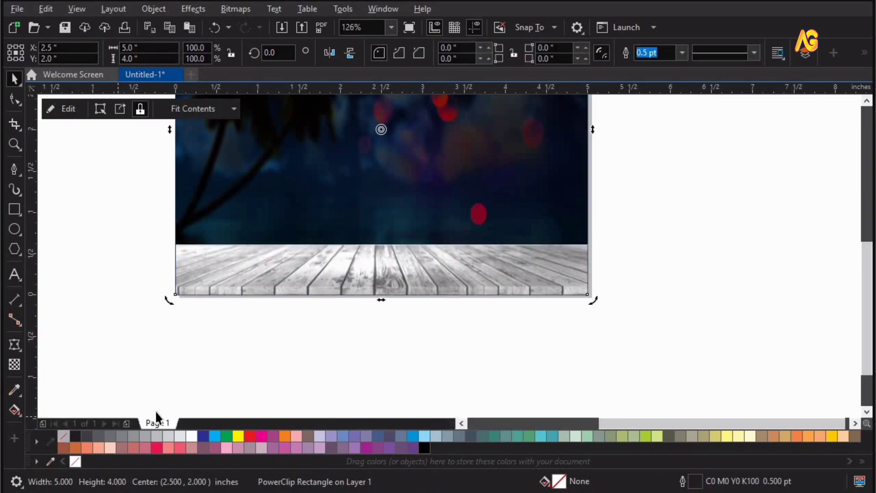
left_click(239, 354)
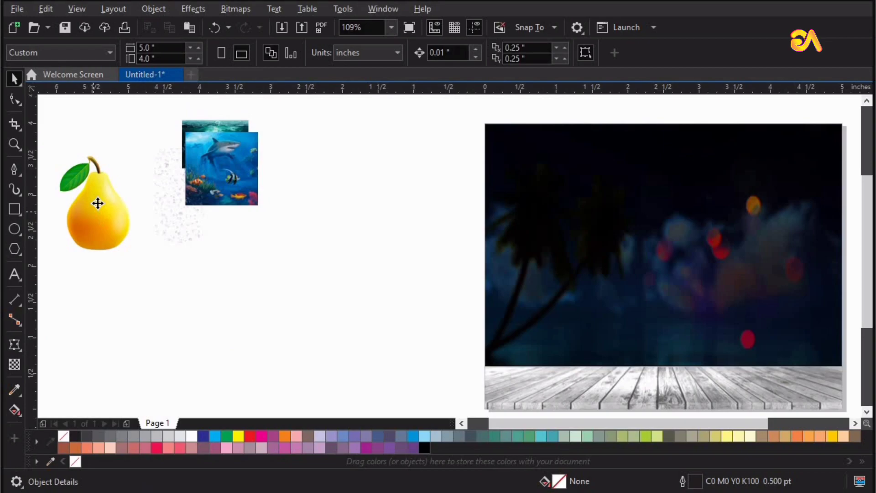
- Move the pear image closer to the page and outline-trace it as a high quality image with the original kept
left_click_drag(97, 204, 329, 269)
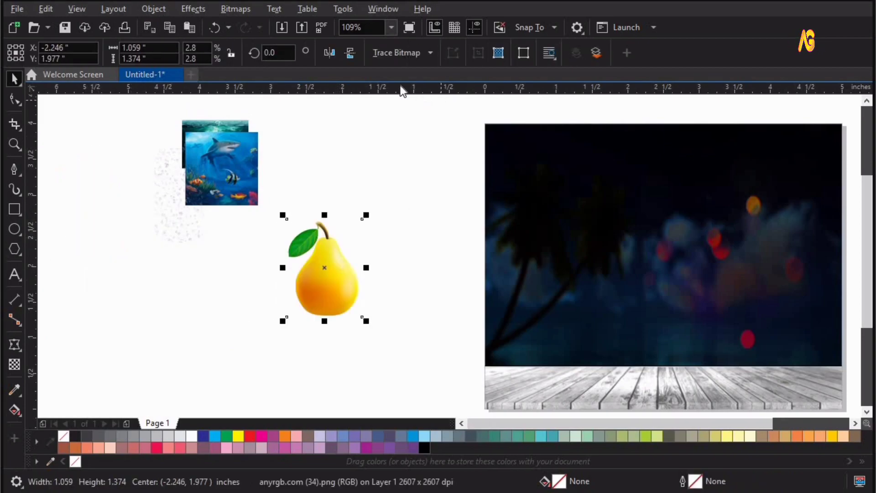
left_click(387, 54)
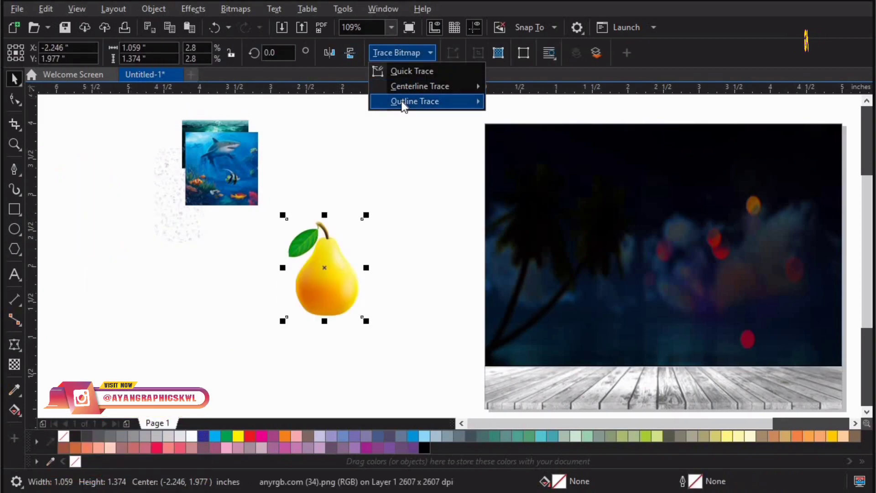
mouse_move(402, 101)
left_click(531, 179)
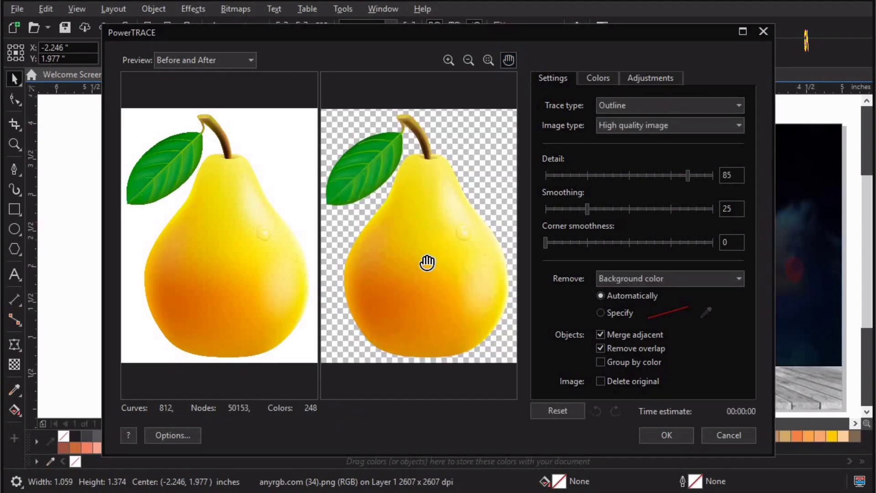
left_click(666, 435)
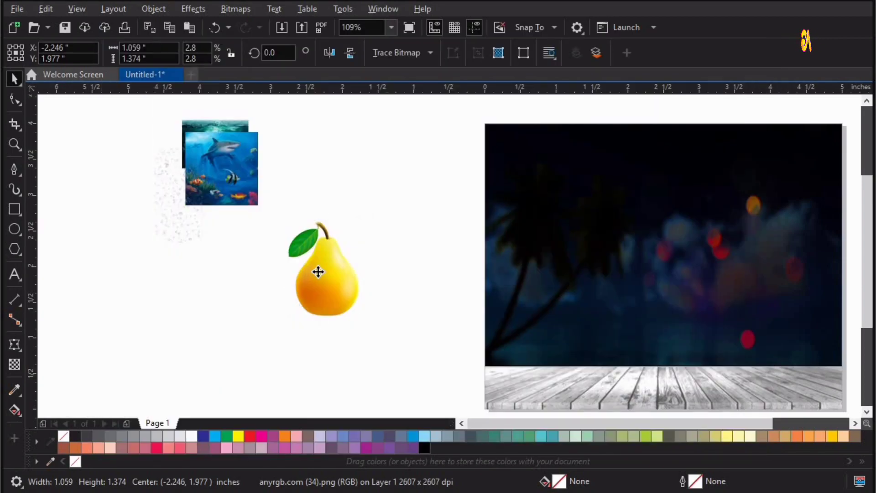
- Move the traced pear group off the original to its right, with its centre at about X -1.221 inches
left_click_drag(355, 278, 393, 275)
key("z")
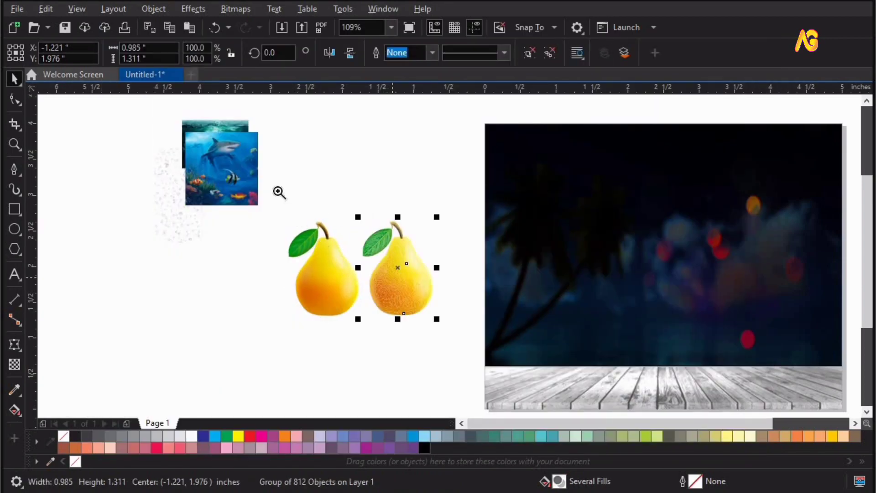
left_click(420, 295)
key("space")
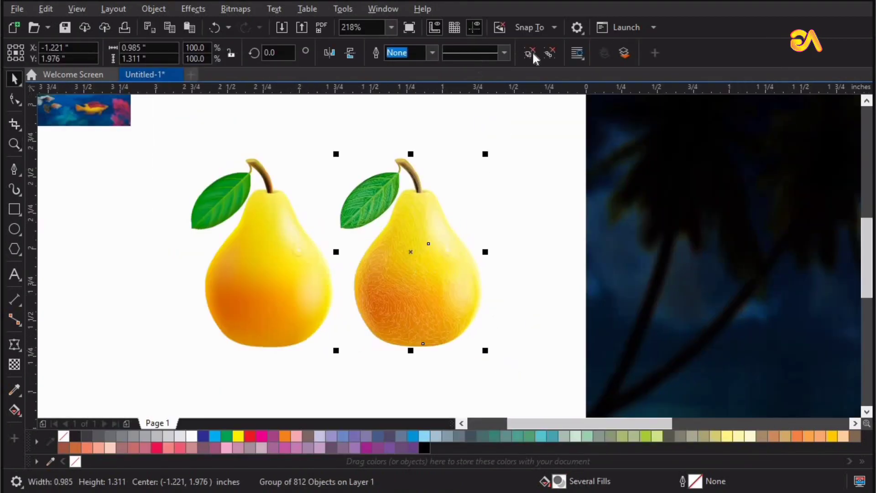
- Ungroup all the traced pear objects, then create a boundary curve around them with a hairline outline
left_click(531, 52)
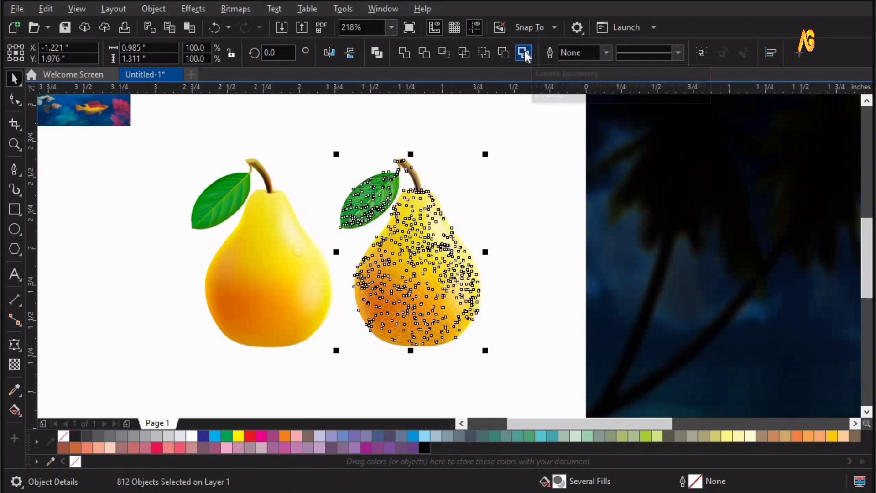
left_click(525, 51)
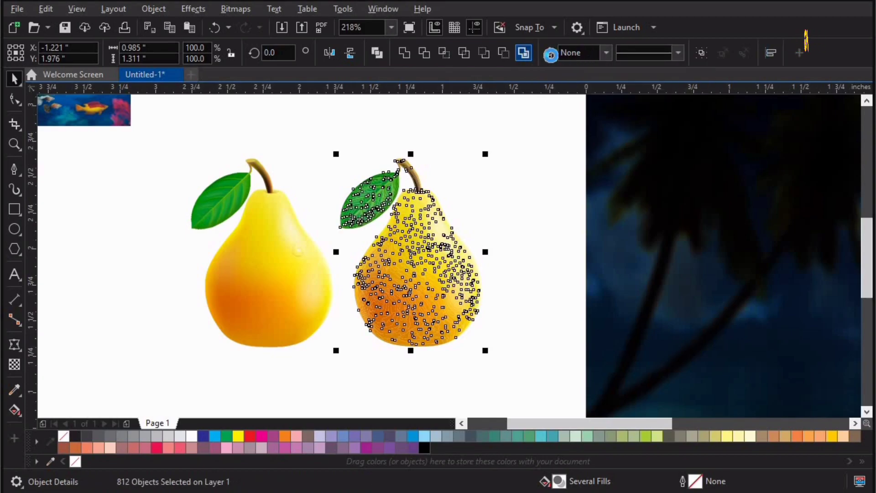
left_click(432, 53)
left_click(415, 75)
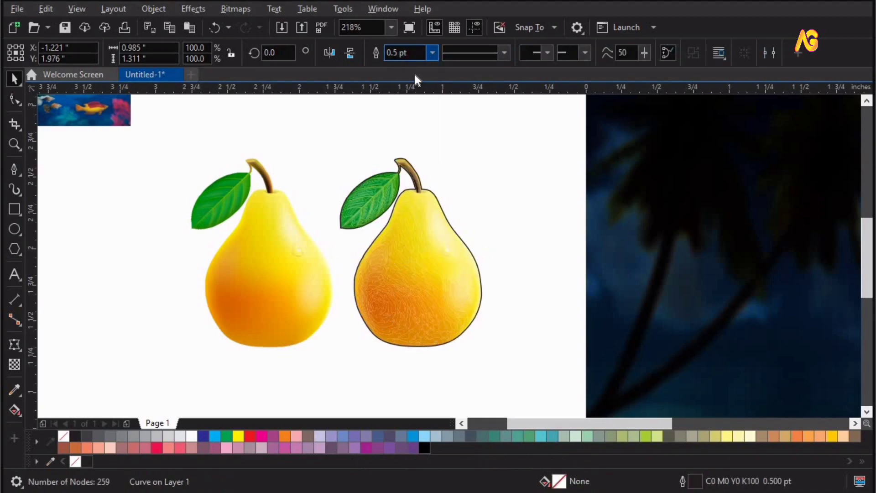
left_click(372, 192)
left_click(423, 186)
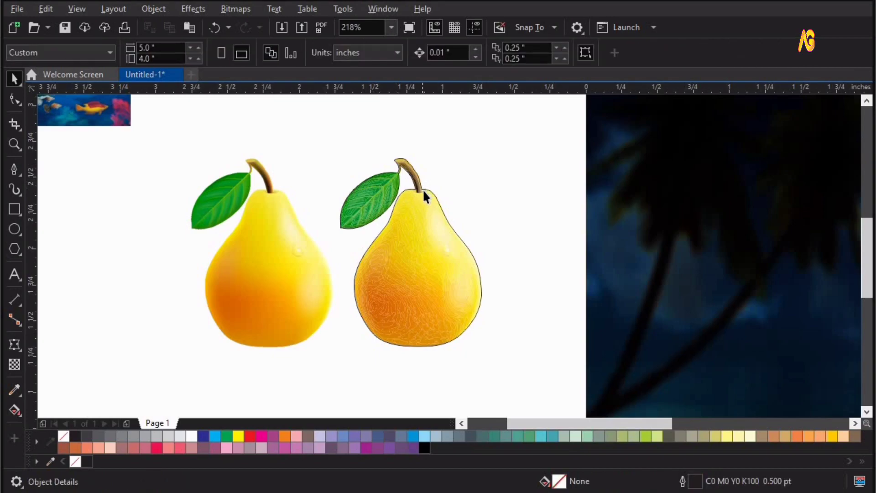
- Move the boundary curve onto the left side of the original pear and delete the traced pear objects
left_click_drag(420, 189, 223, 178)
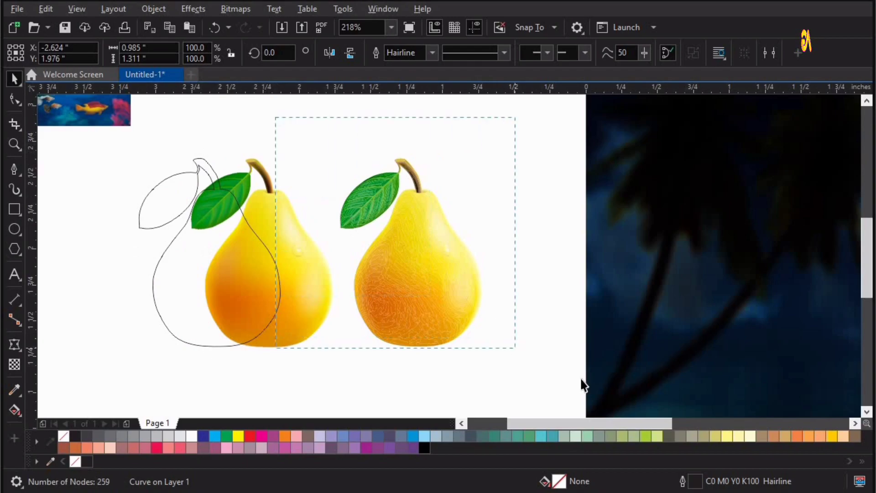
left_click_drag(584, 385, 547, 366)
key("Delete")
- Duplicate the original pear image and place the copy to its right, near the page
left_click_drag(304, 288, 343, 293)
right_click(342, 292)
left_click_drag(369, 294, 565, 299)
- Align the boundary curve to the centre of the original pear image
left_click(303, 283)
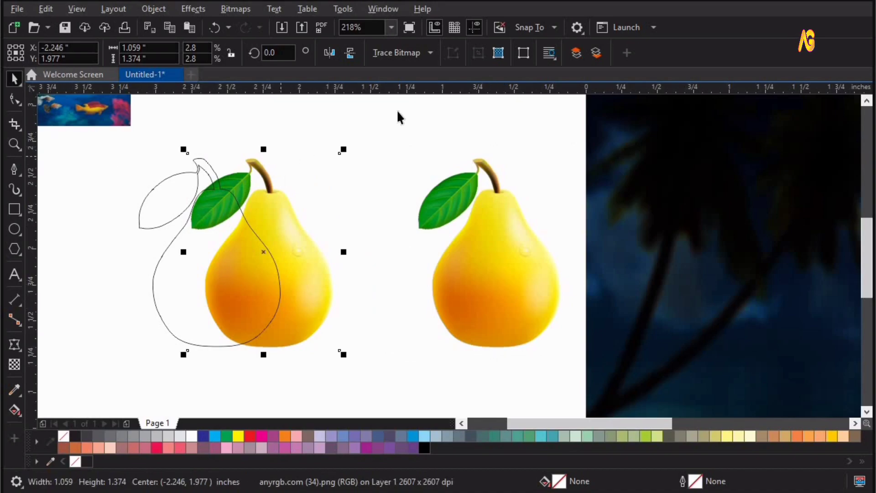
left_click_drag(399, 111, 99, 390)
key("c")
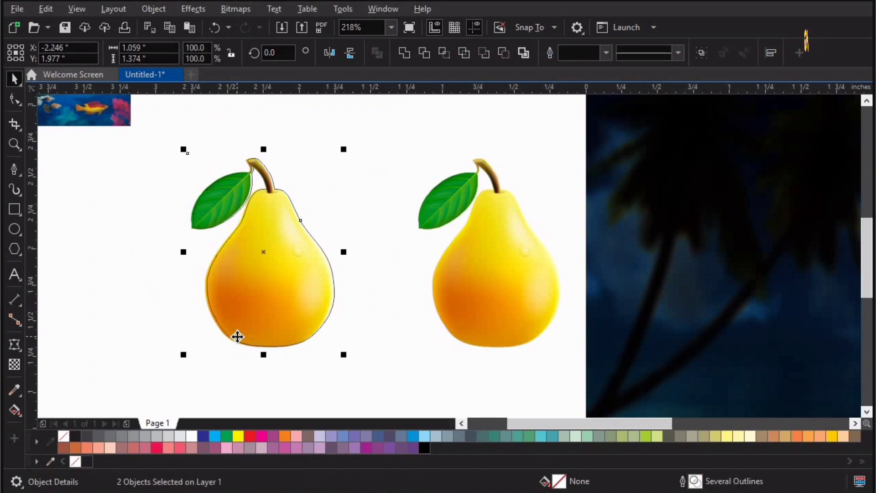
- Nudge the original pear image right to X -2.236 inches so it fits inside the boundary curve
left_click_drag(230, 165, 382, 241)
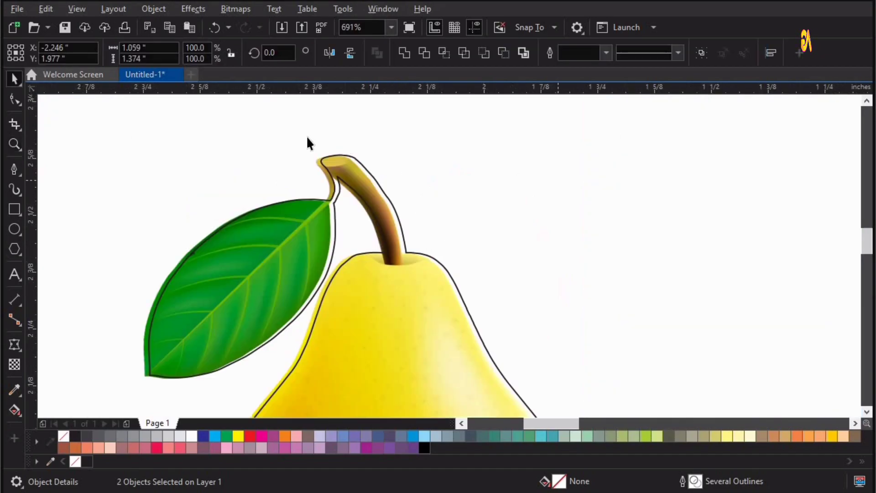
left_click(308, 136)
left_click(757, 175)
left_click(408, 146)
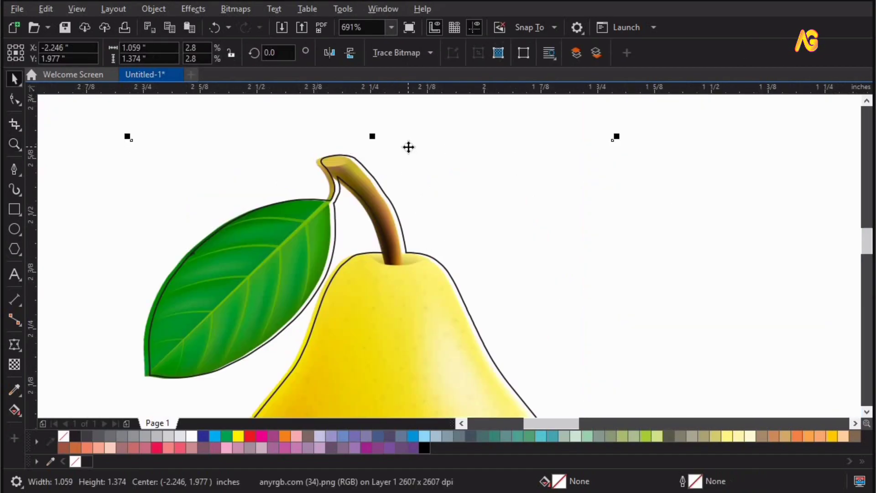
key("Right")
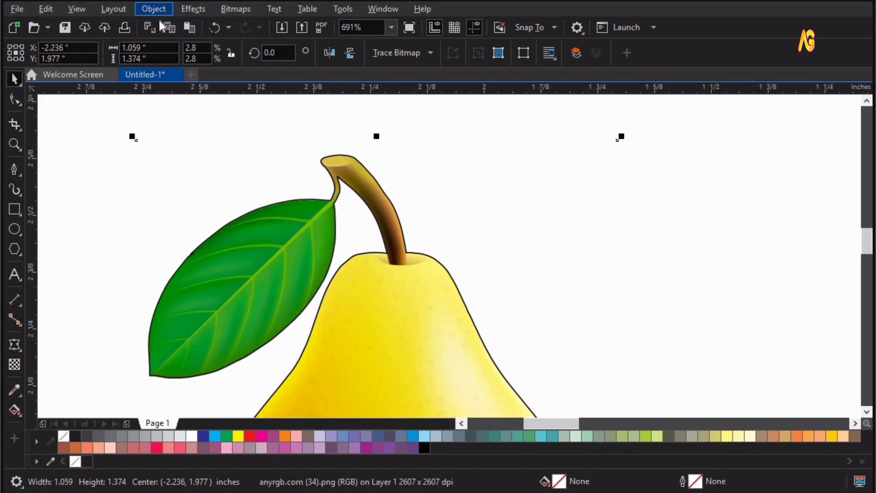
- Place the original pear image inside the boundary curve with PowerClip
mouse_move(325, 64)
left_click(360, 64)
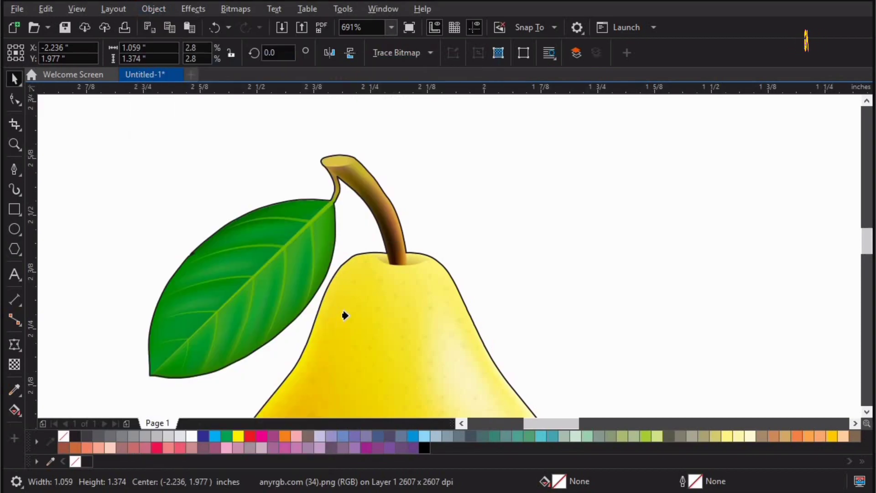
left_click(345, 315)
key("Escape")
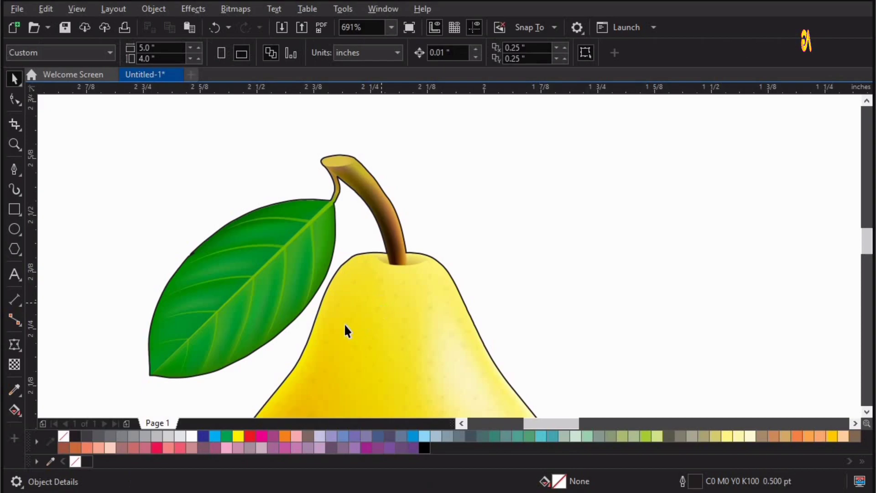
- Remove the outline from the pear-shaped PowerClip curve
key("F4")
left_click(272, 284)
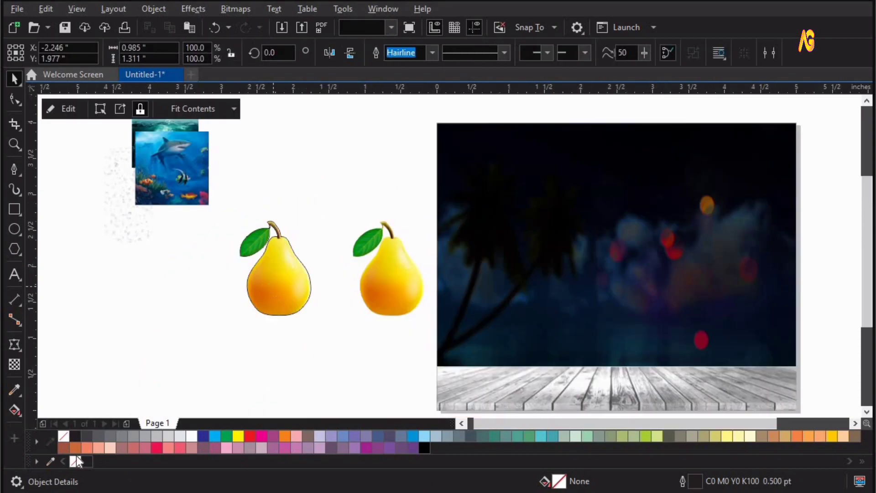
left_click(39, 437)
left_click(86, 251)
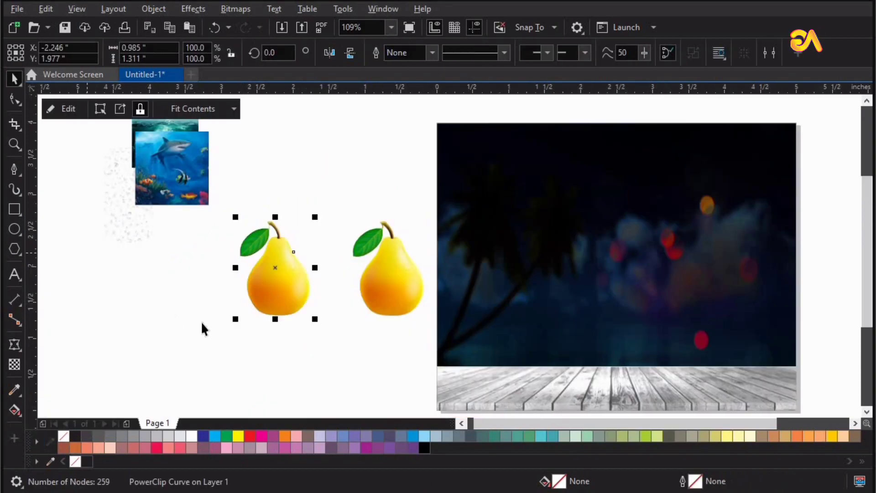
- Move the water-drop image over the clipped pear and stretch it to about 0.952 by 1.394 inches to cover the fruit
left_click(145, 246)
left_click_drag(127, 215, 268, 293)
key("F2")
left_click_drag(195, 162, 383, 345)
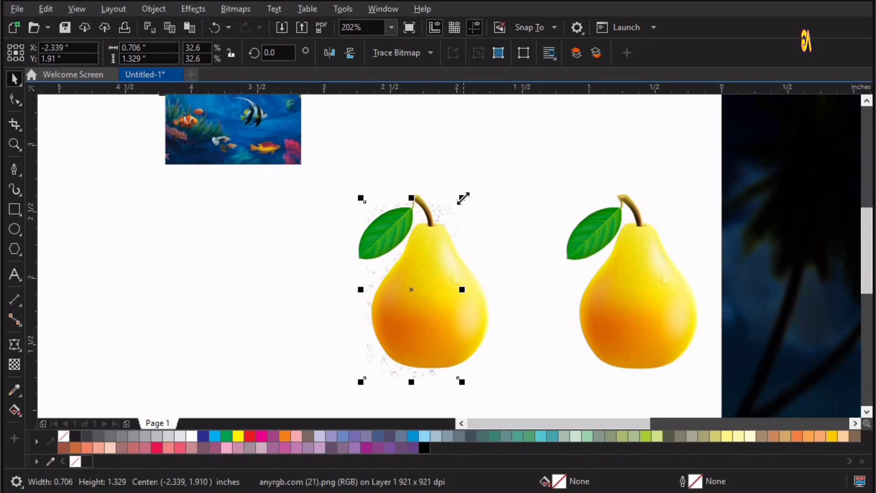
left_click_drag(479, 193, 485, 193)
left_click_drag(483, 286, 497, 286)
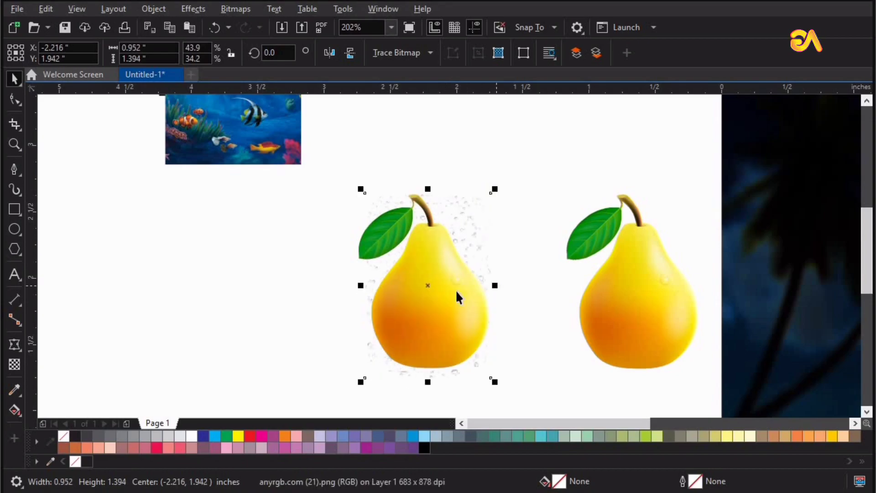
- Place the water-drop image inside the pear-shaped curve with PowerClip and inspect the result
left_click(167, 14)
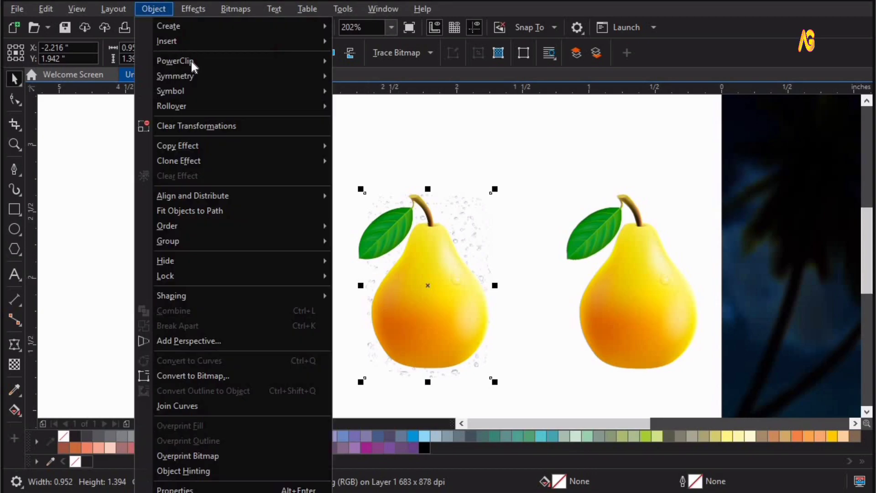
mouse_move(320, 61)
left_click(391, 63)
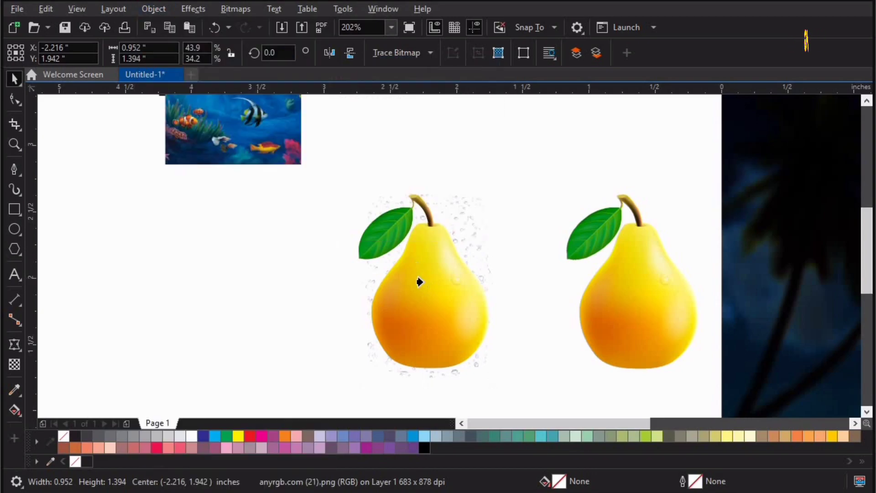
left_click(423, 281)
key("z")
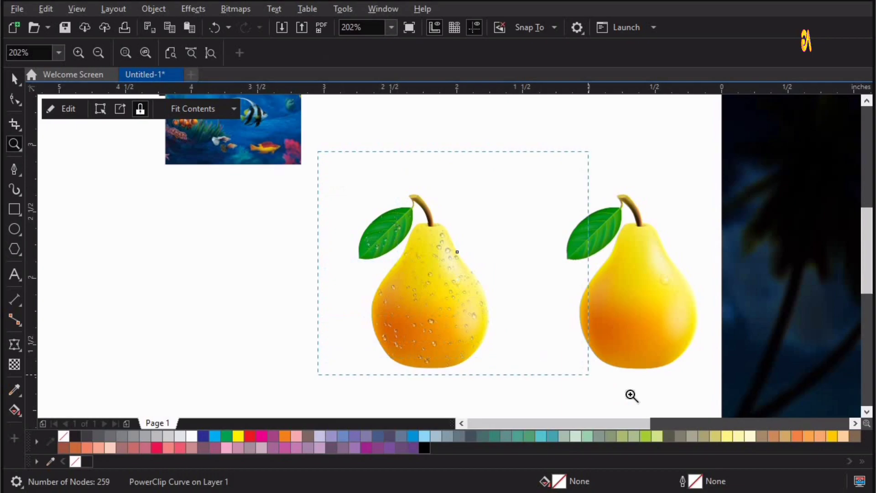
scroll(406, 324, "up", 1)
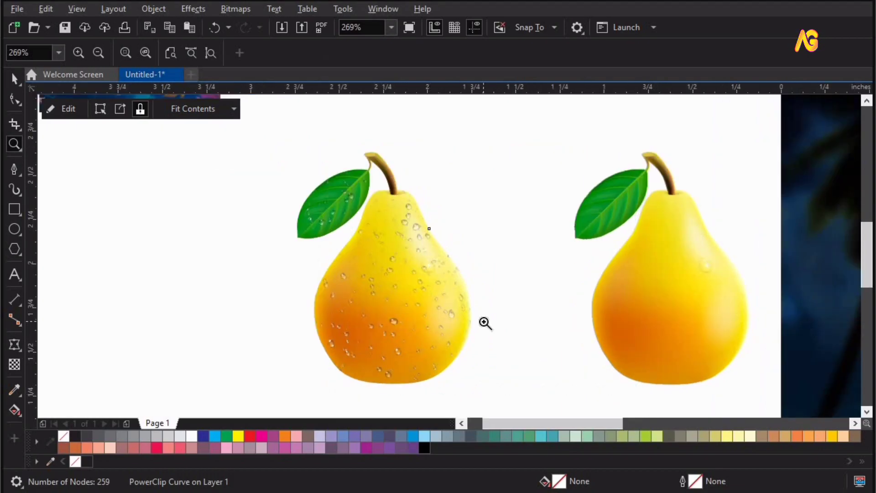
key("F4")
- Open the pear-shaped PowerClip contents for editing and send the water-drop image behind the pear image
key("space")
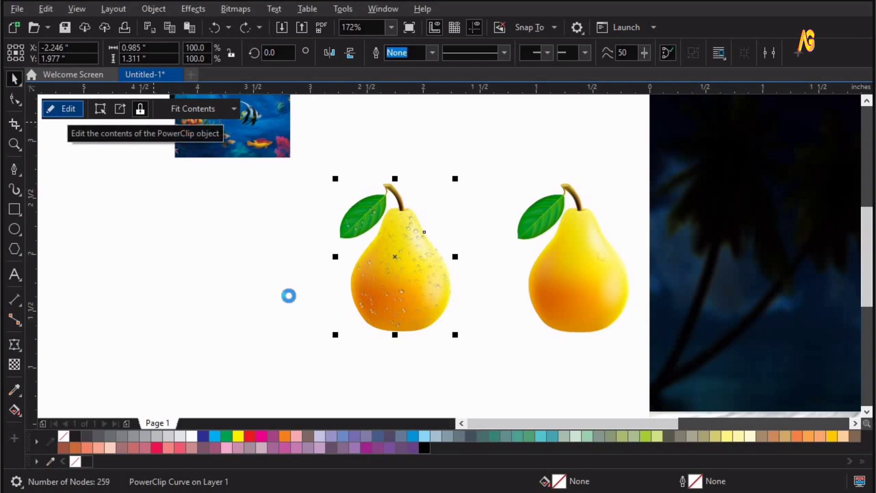
double_click(386, 234)
key("F2")
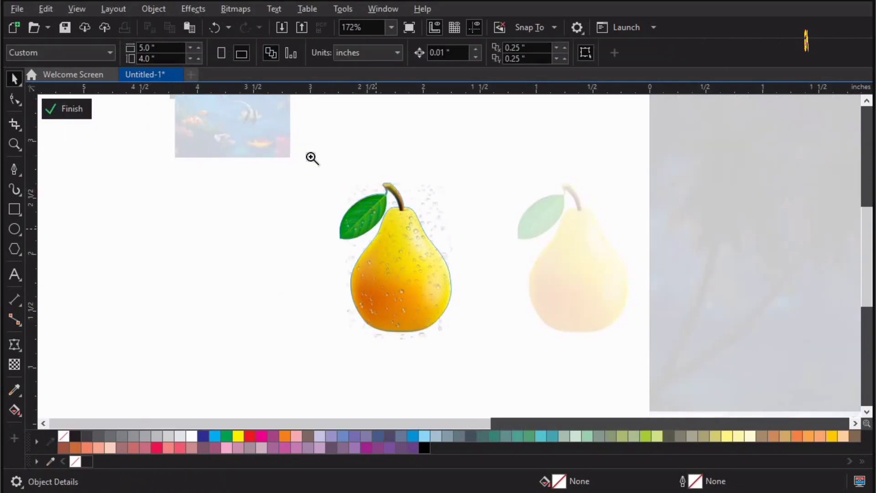
left_click_drag(301, 144, 552, 376)
left_click(439, 267)
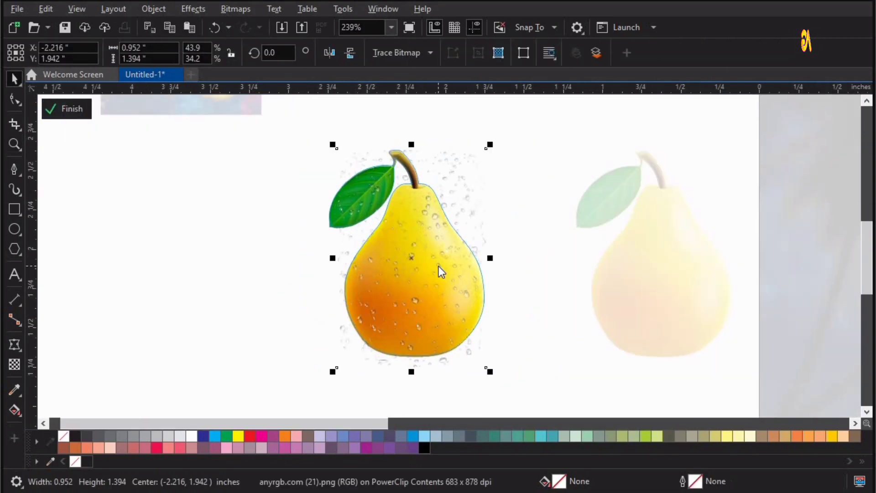
right_click(439, 266)
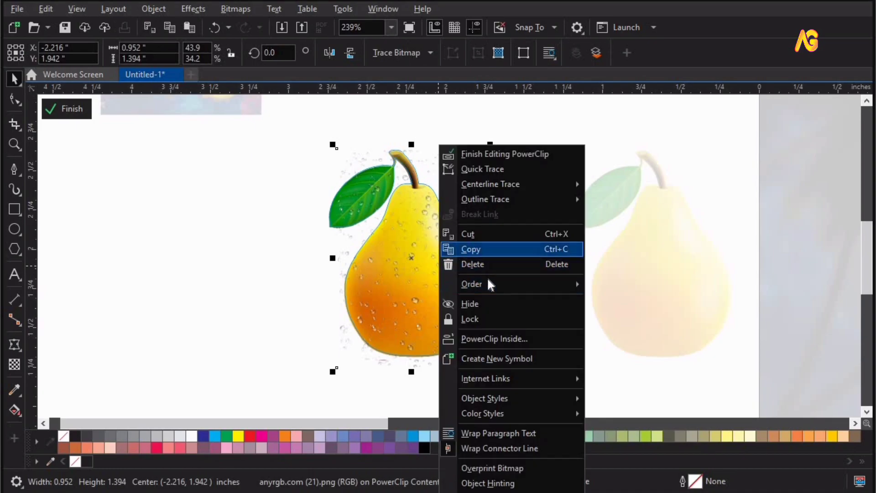
mouse_move(545, 285)
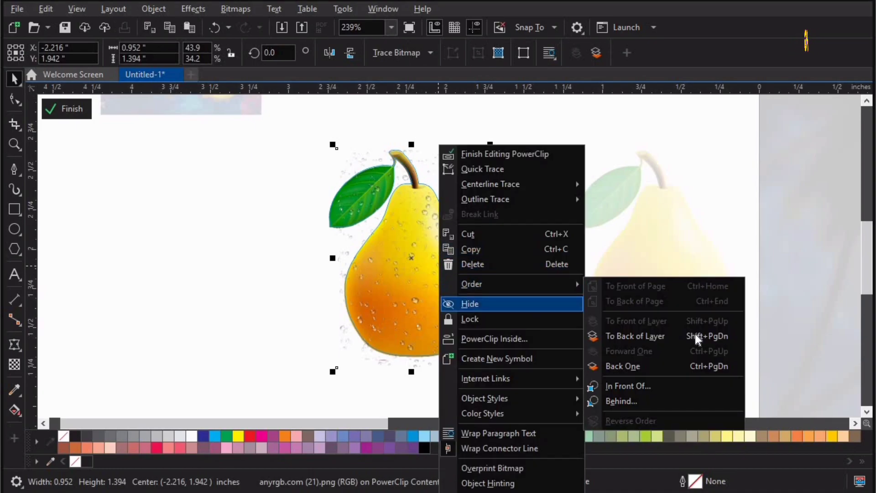
left_click(705, 366)
- Draw a horizontal Freehand line about 2.864 inches long across the pear's lower part, centred on the pear image at Y about 1.541 inches
left_click(422, 280)
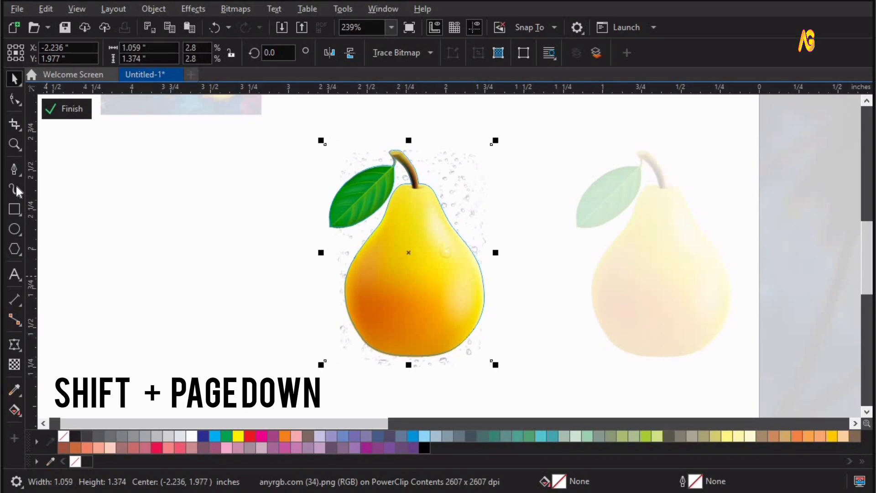
left_click(14, 128)
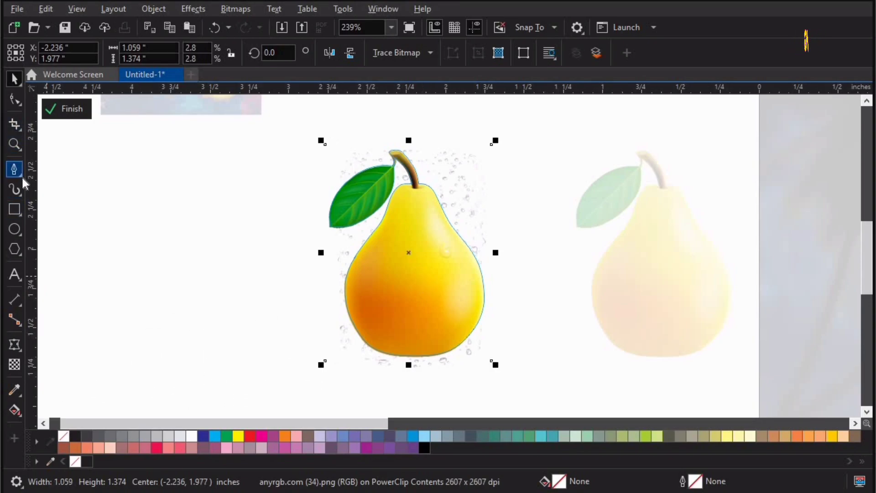
left_click(21, 176)
left_click(59, 170)
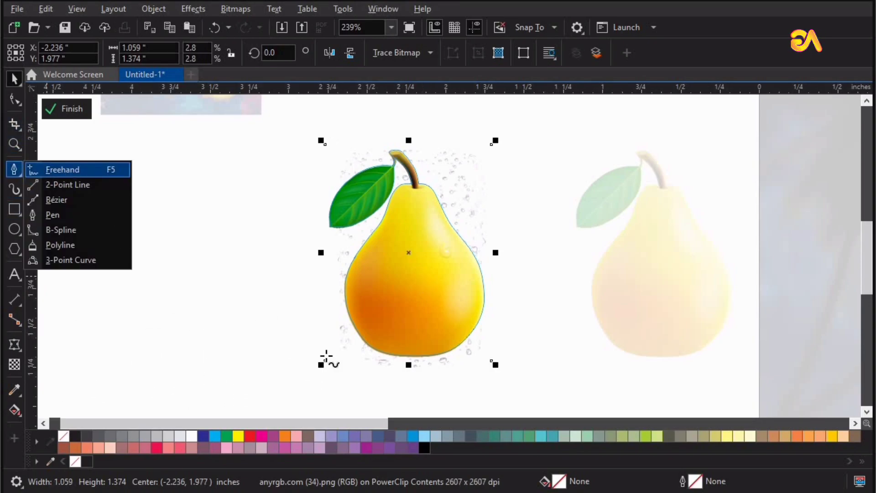
left_click(563, 310)
key("space")
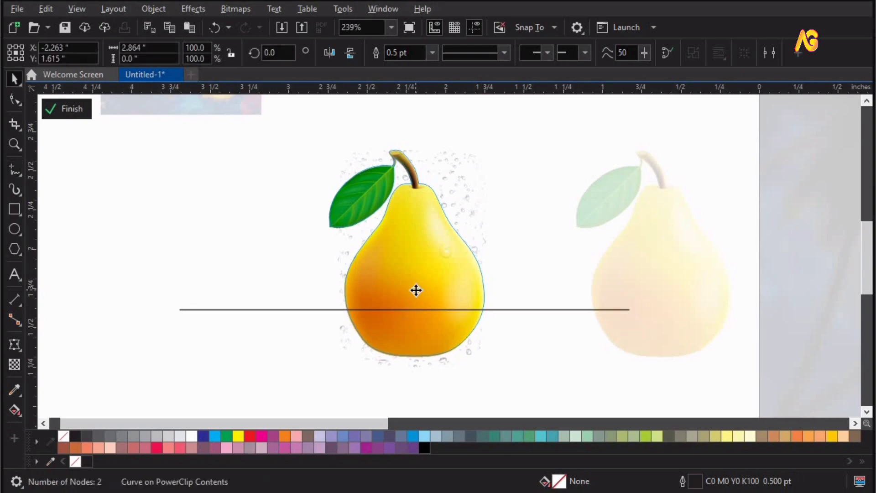
left_click(415, 289, "shift")
left_click_drag(495, 310, 495, 321)
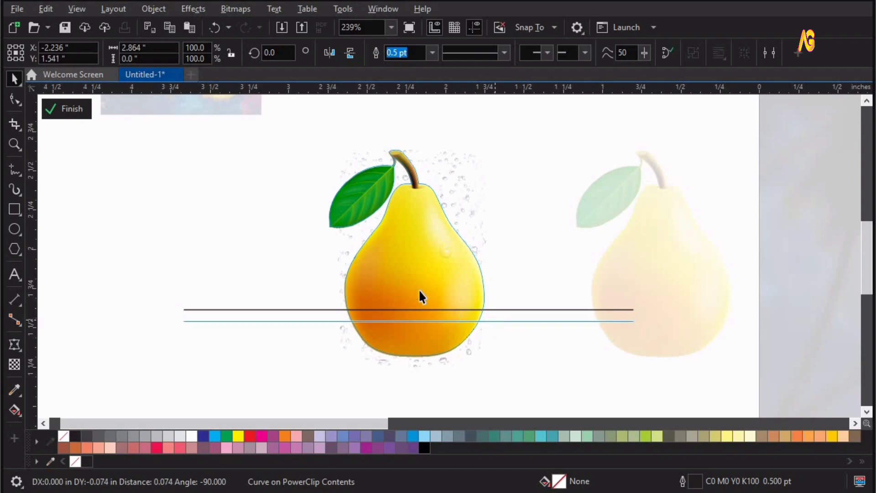
- Trim the pear image with the horizontal line and delete the line
left_click(406, 188, "shift")
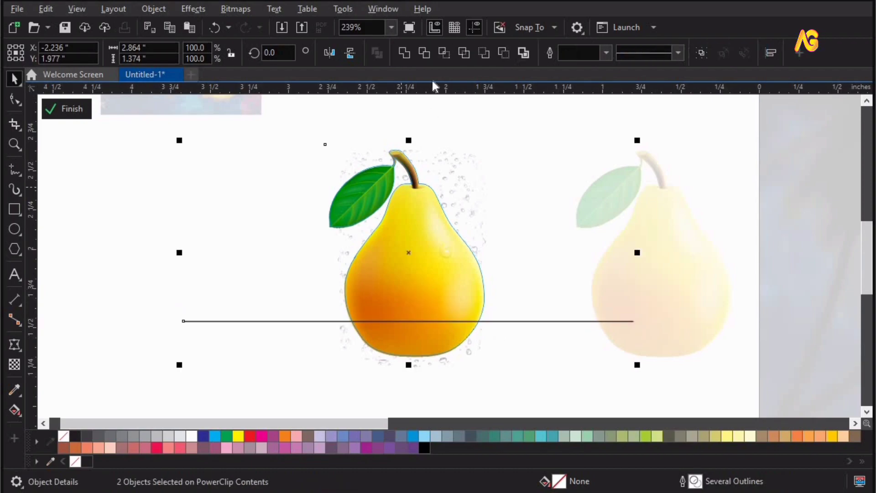
left_click(423, 54)
left_click(548, 336)
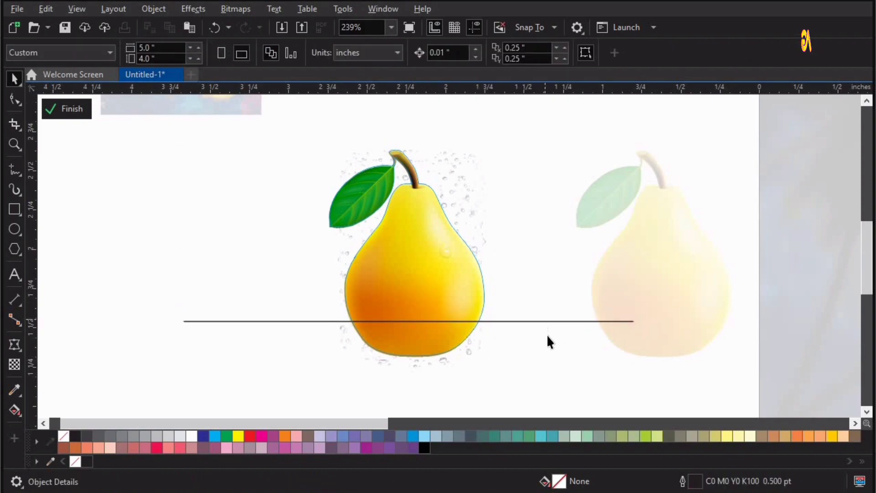
left_click(538, 320)
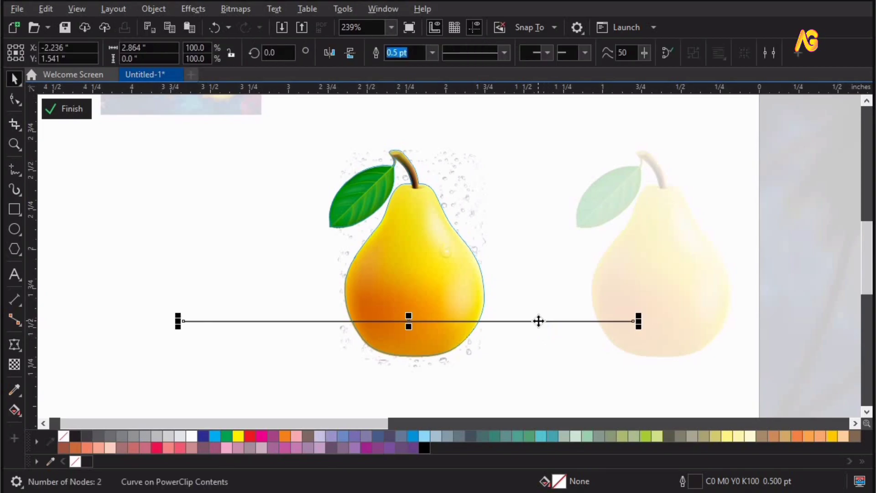
key("Delete")
- Break the trimmed pear image apart, delete its upper piece and finish editing the PowerClip
left_click(418, 264)
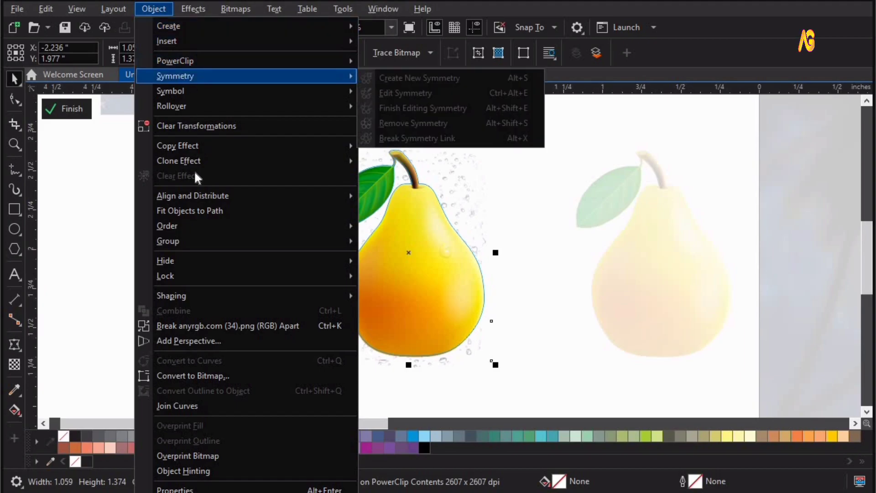
left_click(234, 327)
left_click_drag(395, 246, 221, 219)
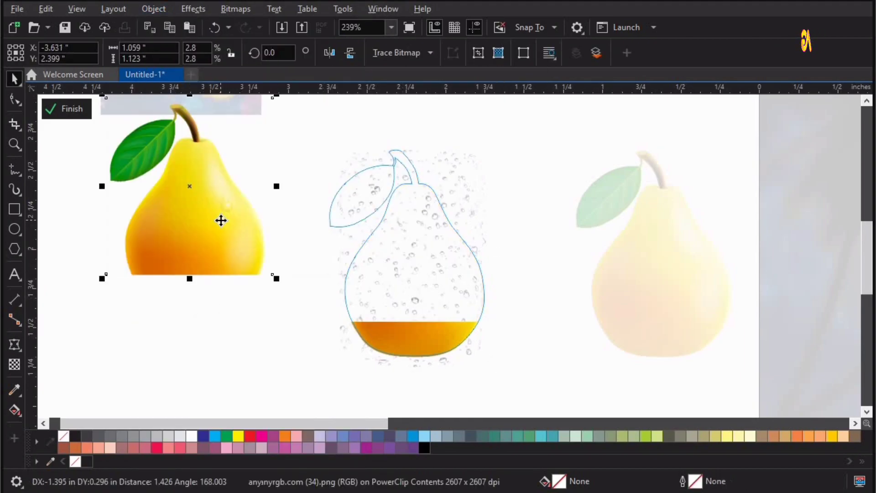
key("Delete")
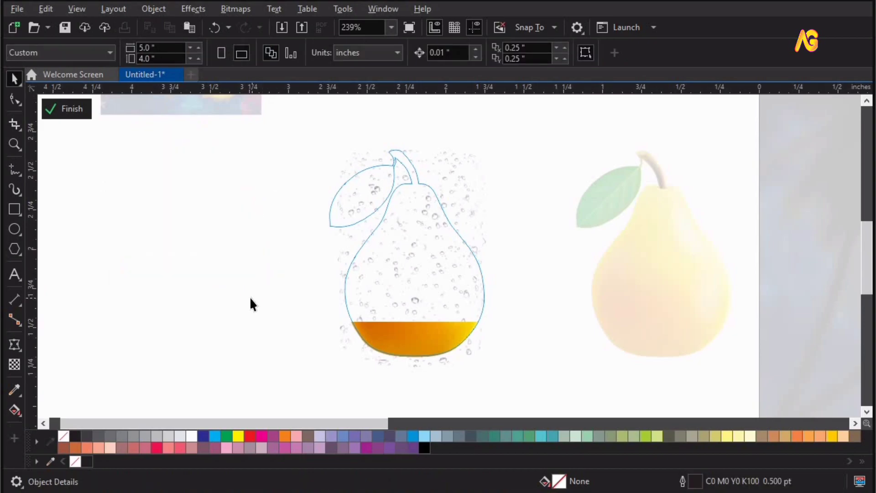
left_click(251, 296, "ctrl")
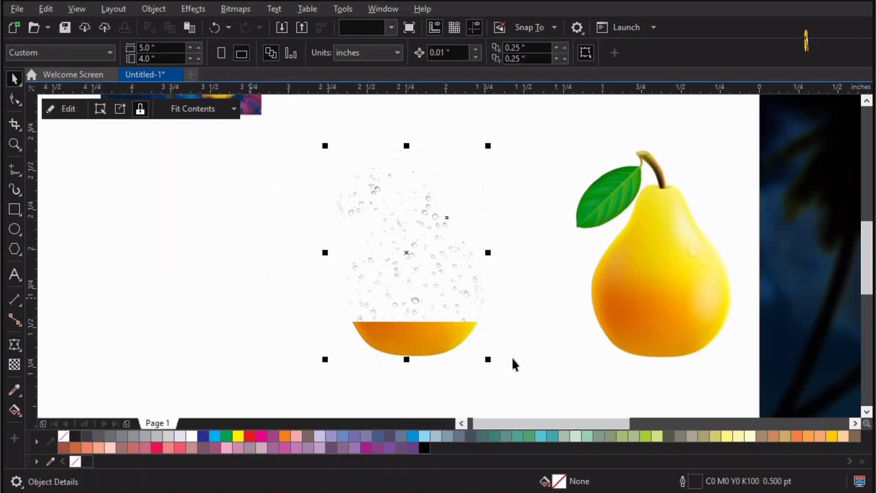
- Desaturate the separate whole pear image beside the PowerClip
left_click(647, 275)
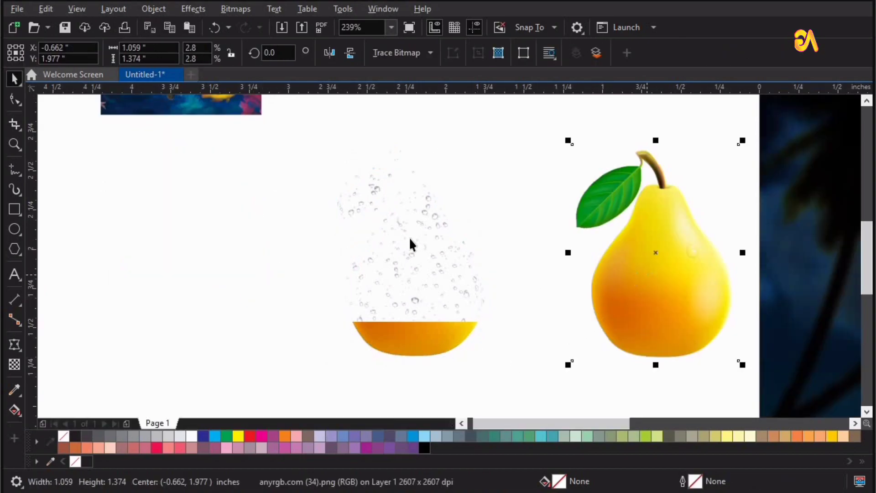
left_click(186, 8)
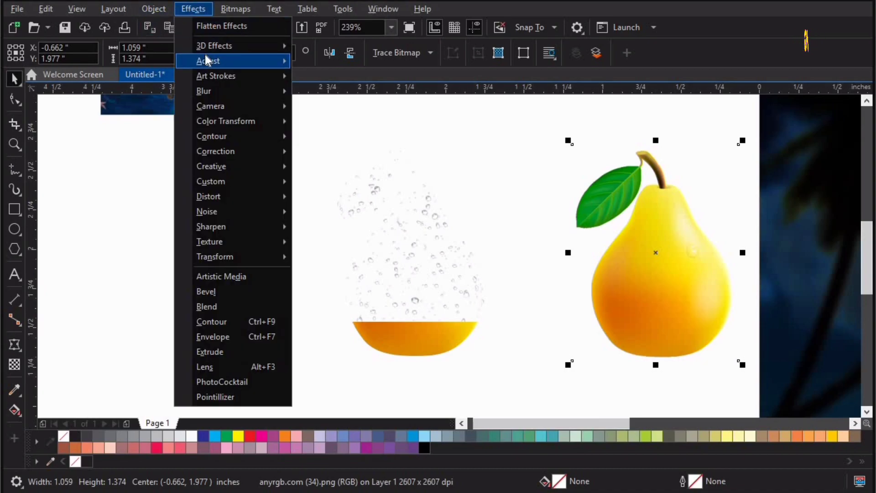
mouse_move(205, 56)
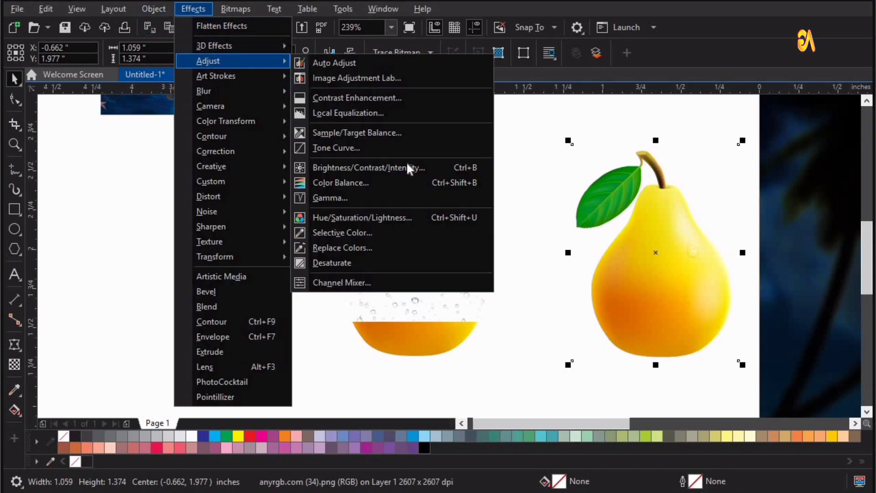
left_click(406, 264)
- Apply the Screen merge mode to the desaturated pear image
left_click(14, 365)
left_click(196, 53)
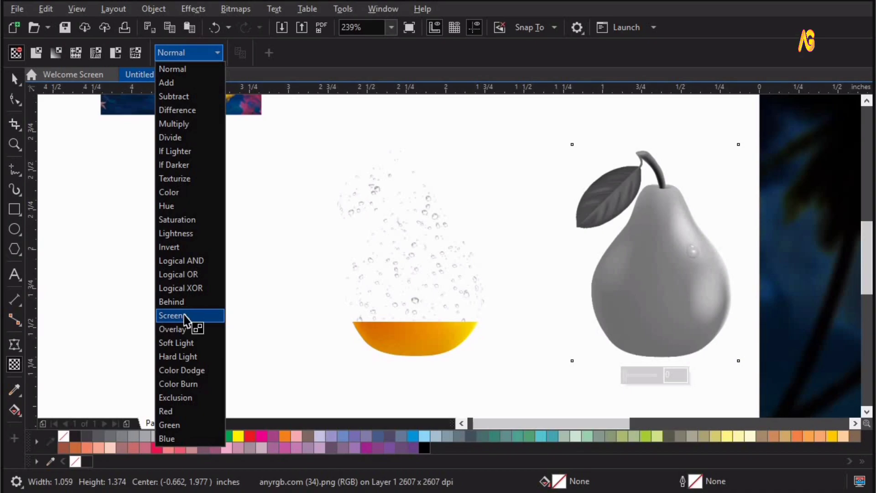
left_click(185, 316)
left_click(15, 81)
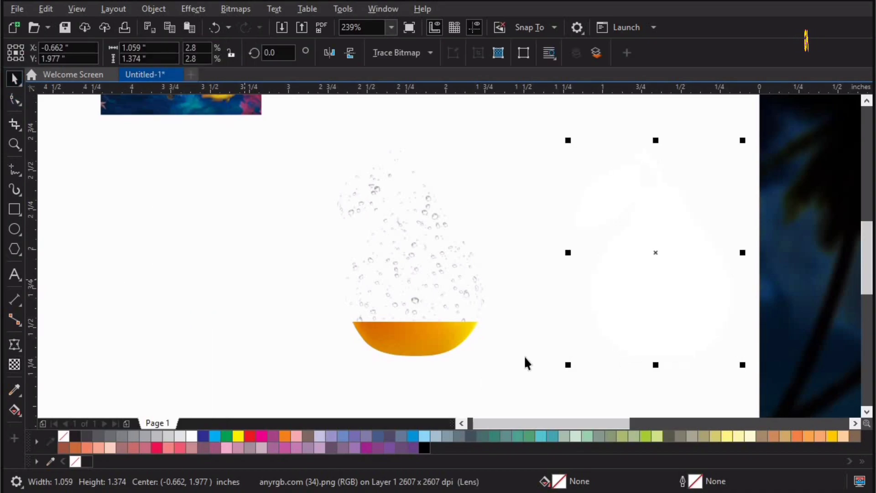
- Align the desaturated pear image and the pear-shaped PowerClip to each other's horizontal centres
left_click(417, 340, "shift")
left_click(765, 52)
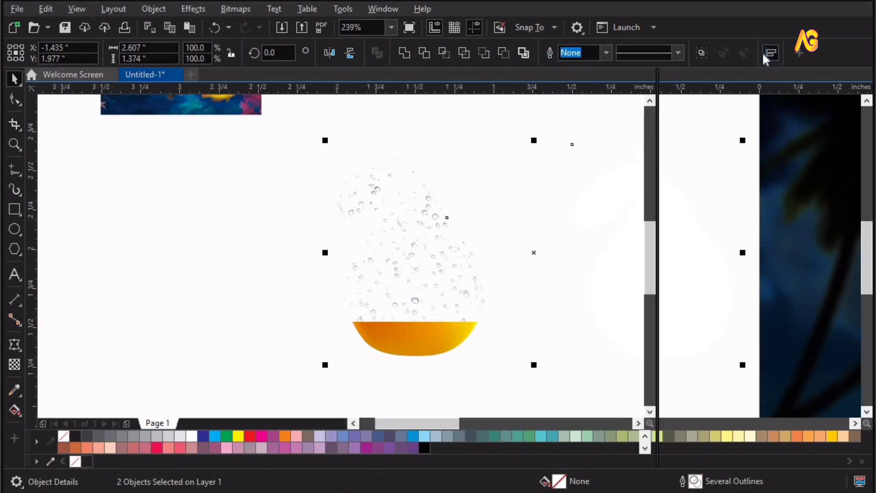
left_click(689, 112)
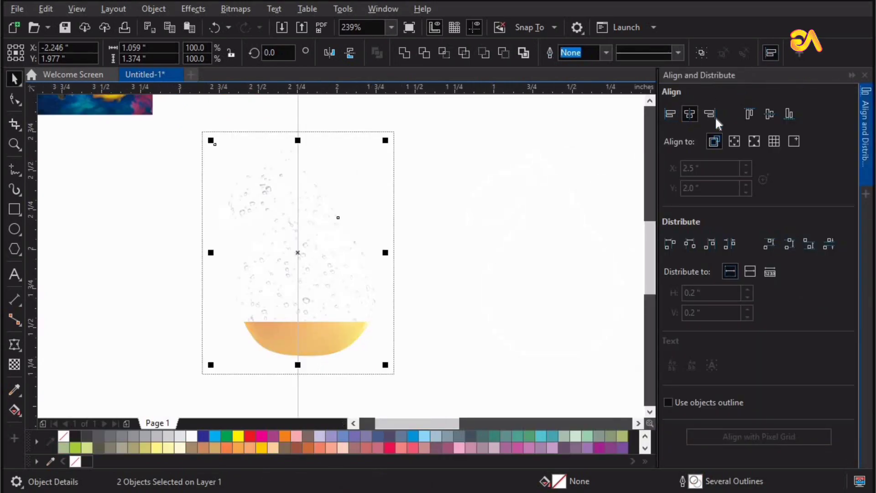
left_click(546, 176)
key("F4")
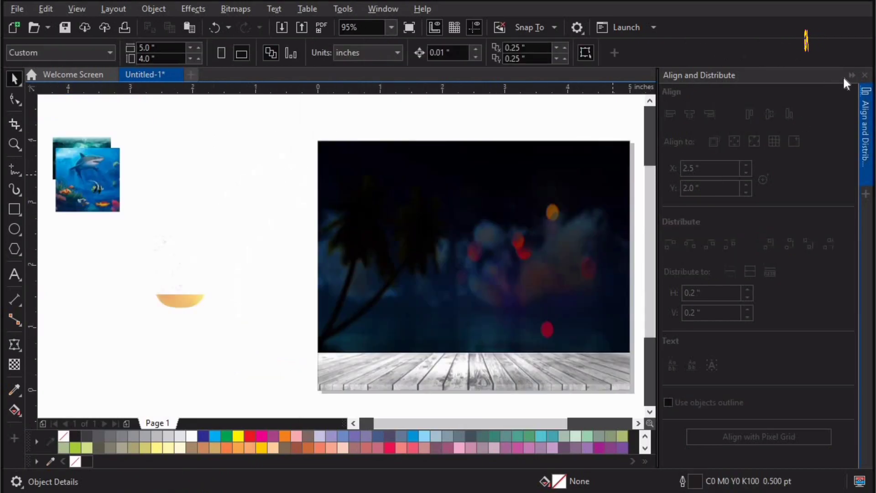
left_click(866, 76)
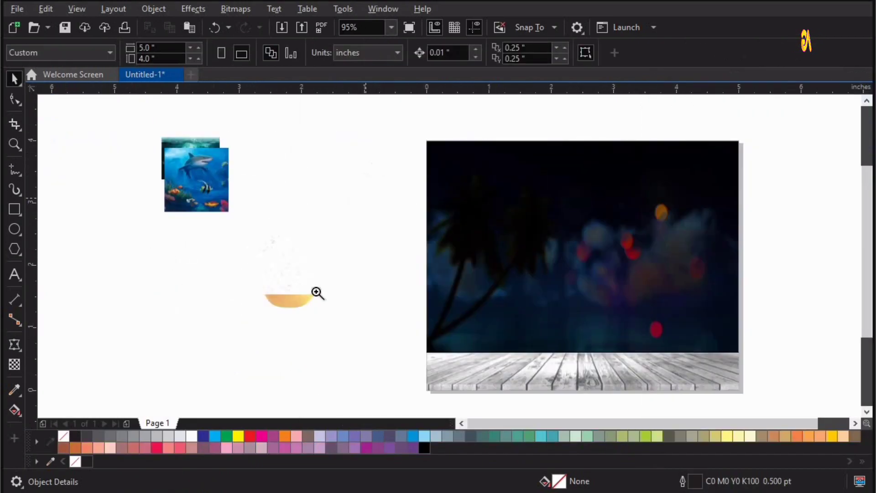
- Send the desaturated pear image behind the pear-shaped PowerClip, to the back of the layer
key("z")
left_click_drag(378, 164, 239, 357)
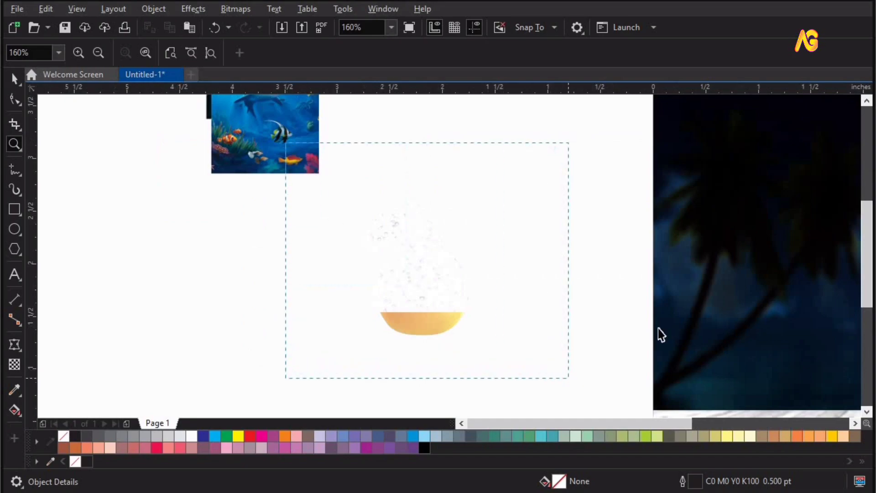
key("space")
left_click(416, 261)
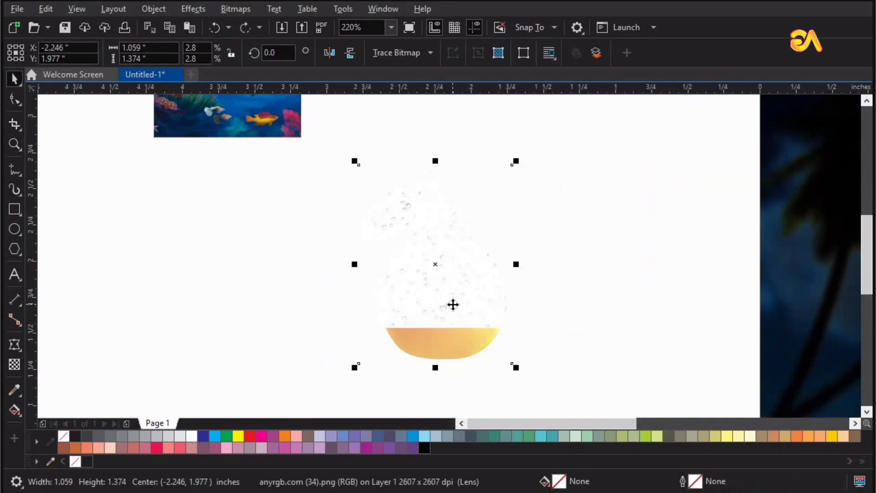
key("shift+Page_Down")
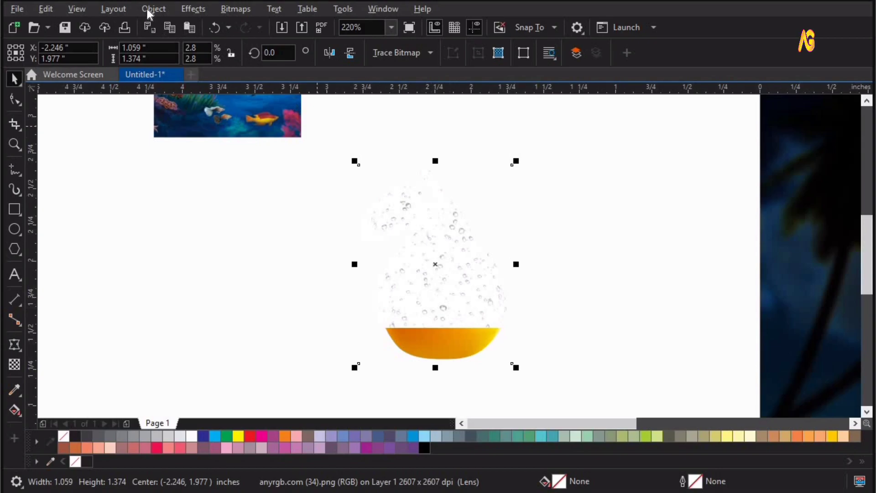
- Place the desaturated pear image inside the pear-shaped curve with PowerClip
left_click(150, 10)
mouse_move(209, 61)
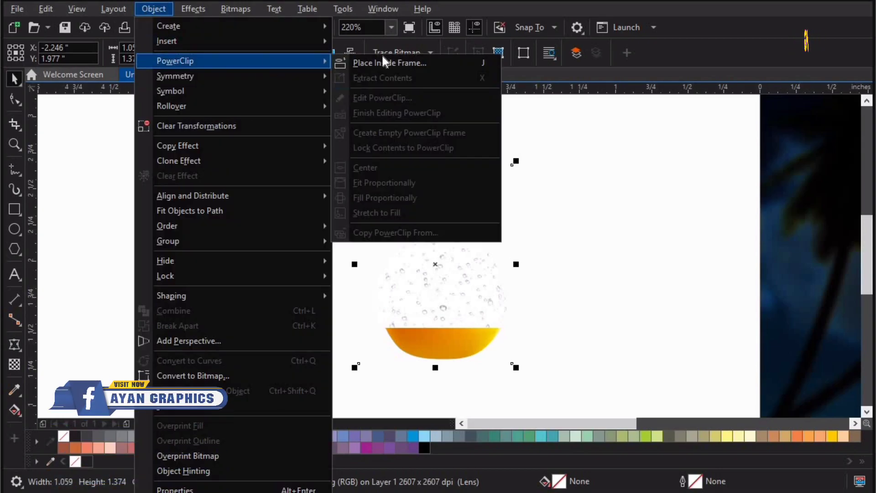
left_click(386, 63)
left_click(440, 259)
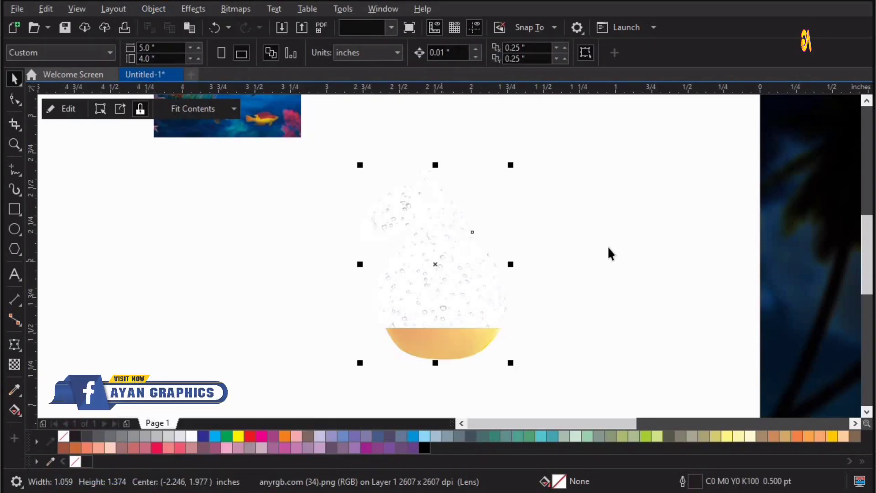
left_click(539, 300)
- Move the finished pear PowerClip onto the wooden table on the page, centred at about X 2.734, Y 0.977 inches
scroll(475, 307, "down", 1)
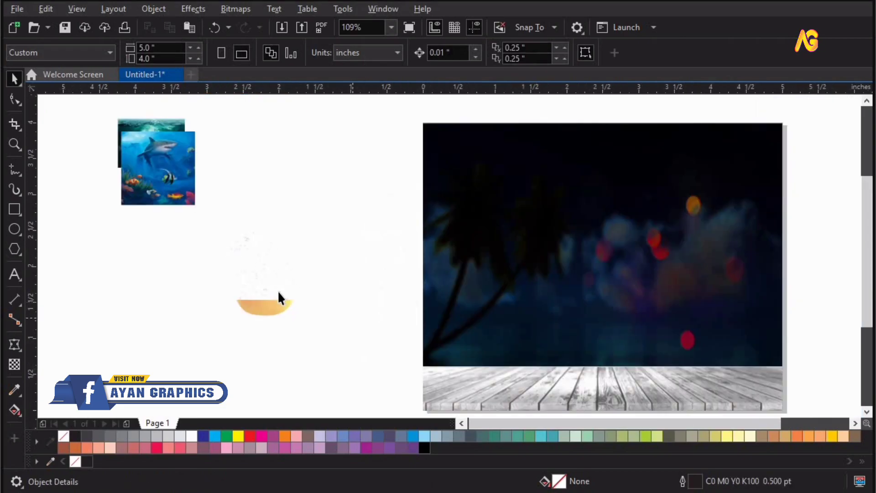
left_click_drag(278, 296, 602, 361)
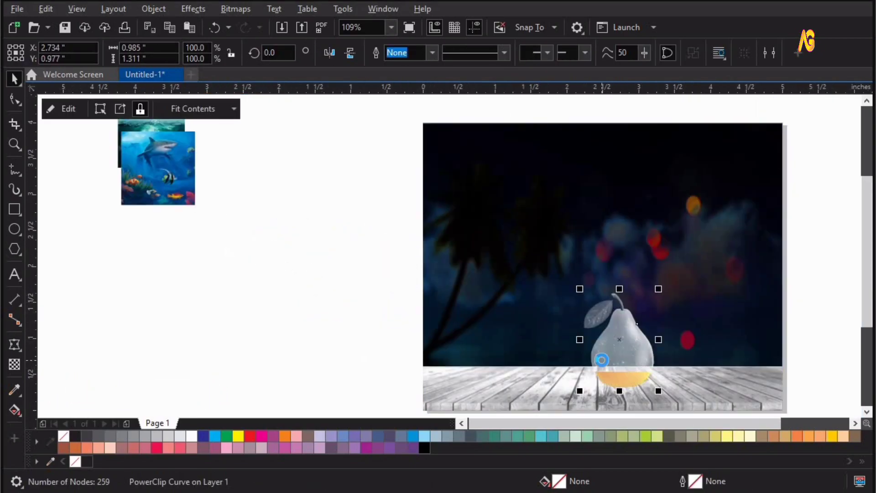
key("z")
left_click_drag(451, 211, 790, 409)
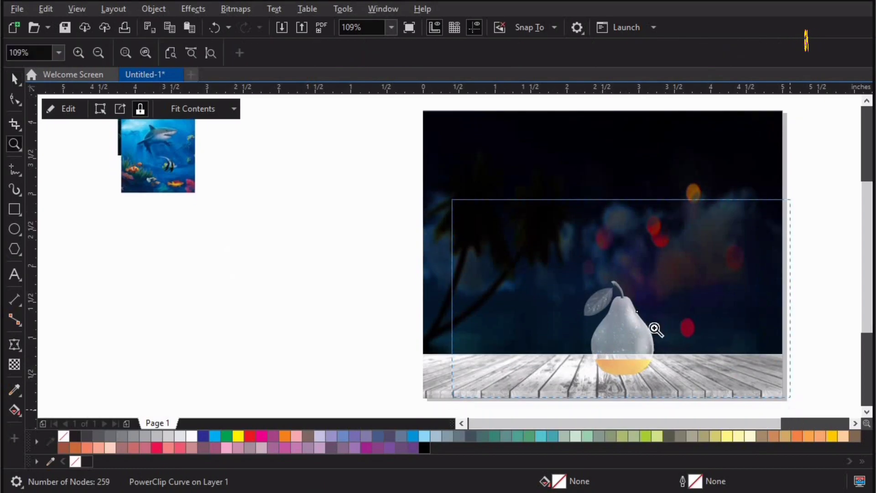
- Scale the pear PowerClip up proportionally to about 2.0 by 2.663 inches, keeping its base on the table
key("space")
left_click_drag(501, 212, 612, 105)
key("F3")
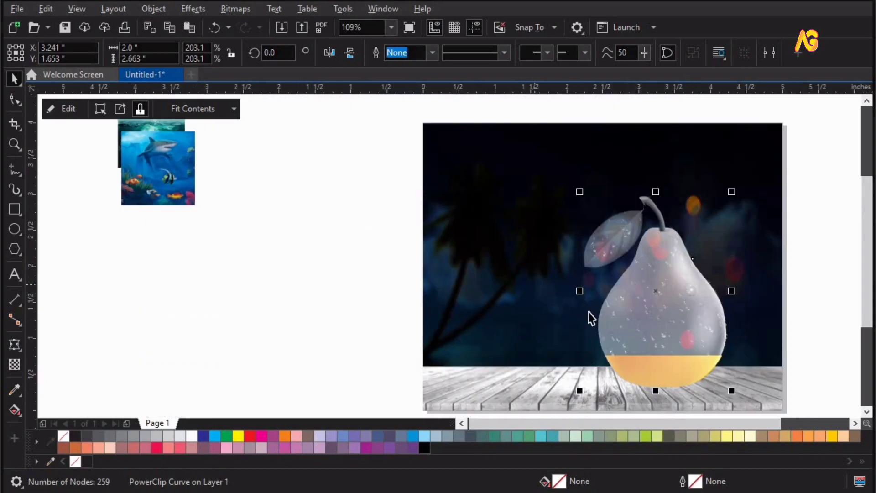
- Scale the pear PowerClip up proportionally to about 2.427 by 3.231 inches and centre it at about X 2.844, Y 2.002 inches
left_click_drag(580, 192, 486, 143)
left_click_drag(660, 326, 620, 337)
left_click_drag(698, 152, 717, 145)
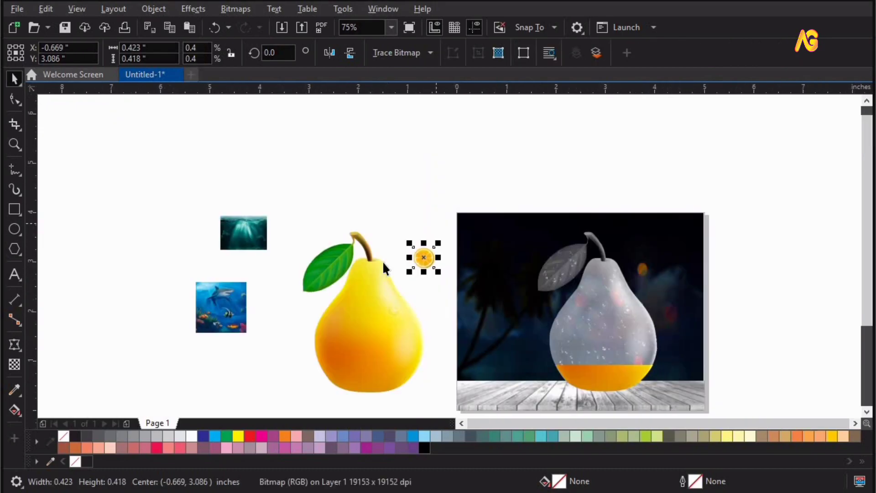
- Move the orange slice onto the upper edge of the pear's orange base and align its centre horizontally with the pear PowerClip
mouse_move(579, 352)
left_mouse_down()
mouse_move(555, 337)
mouse_move(596, 358)
left_mouse_up()
key("z")
left_click_drag(499, 303, 719, 409)
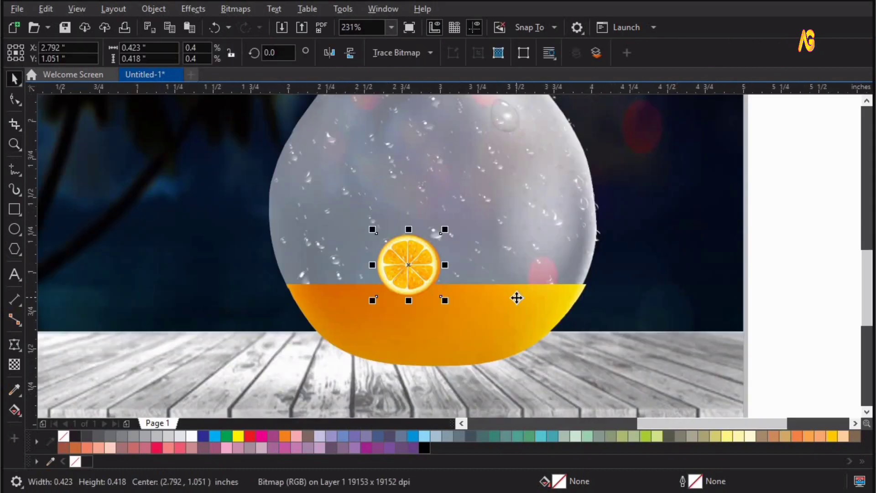
left_click(518, 298, "shift")
key("c")
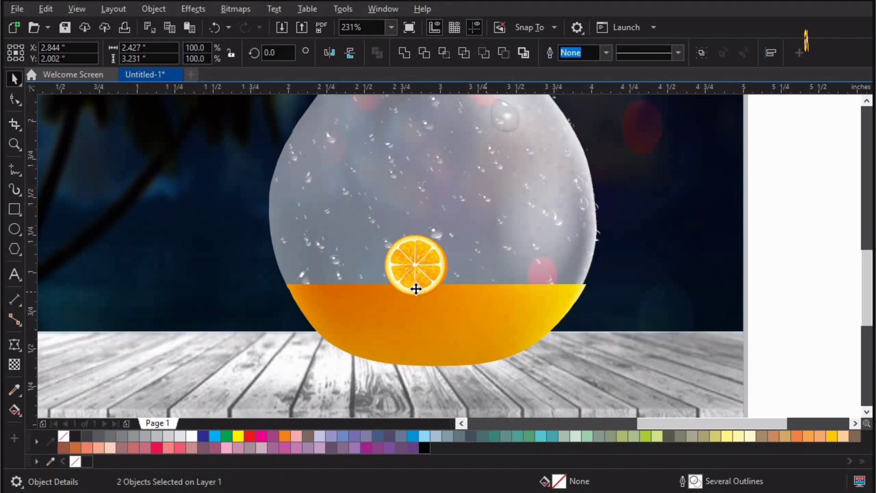
- Squash the orange slice into a thin ellipse, widen it and lay it across the upper edge of the pear's orange base
left_click(416, 289)
left_click_drag(419, 282, 416, 255)
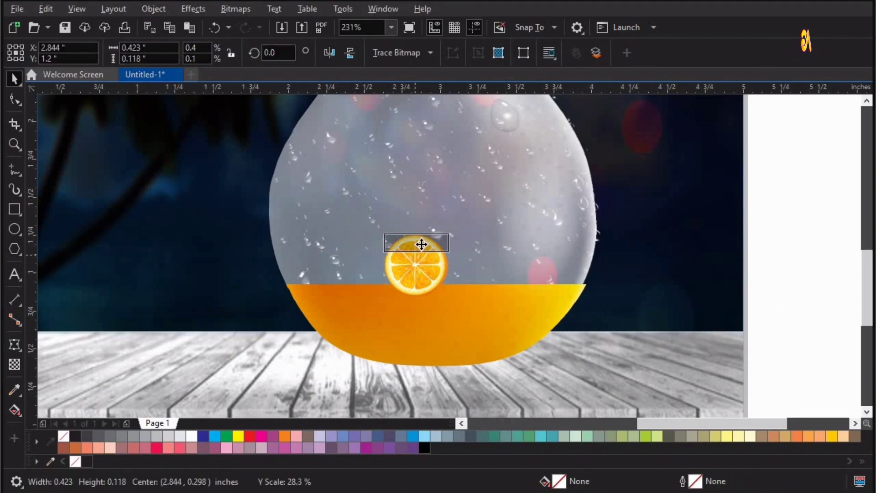
left_click_drag(500, 279, 560, 299)
left_click_drag(434, 248, 436, 268)
- Fit the flattened orange slice to the width of the pear's orange base, at about 1.992 by 0.113 inches
key("z")
left_click_drag(203, 181, 721, 398)
key("space")
left_click_drag(382, 155, 423, 250)
left_click_drag(314, 233, 302, 233)
key("F2")
left_click_drag(132, 186, 794, 377)
key("space")
left_click_drag(672, 183, 670, 188)
scroll(385, 279, "down", 1)
key("F2")
left_click_drag(172, 183, 652, 351)
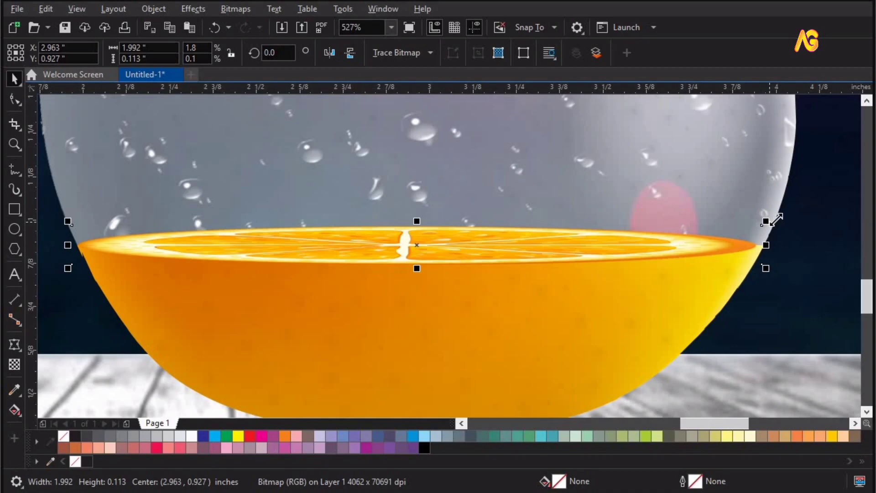
- Enlarge the flattened orange slice to about 2.02 by 0.115 inches and centre it at about X 2.973, Y 0.928 inches
left_click_drag(765, 221, 773, 215)
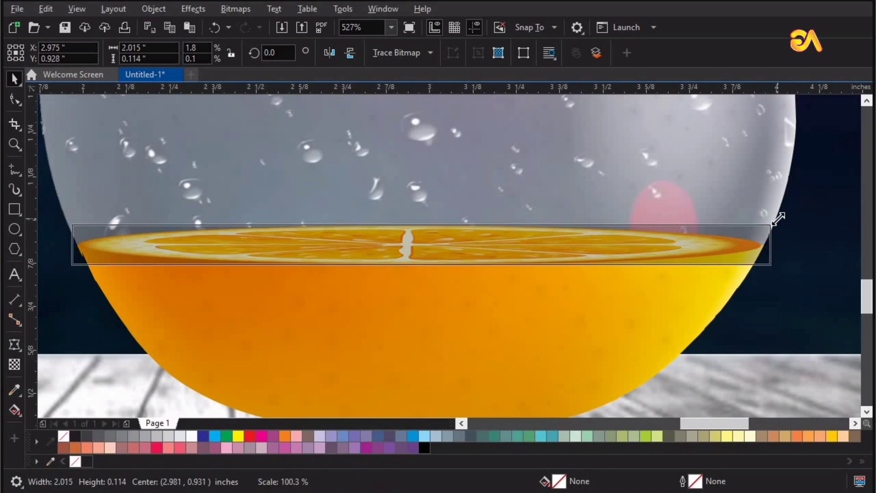
left_click(16, 303)
left_click_drag(85, 262, 428, 301)
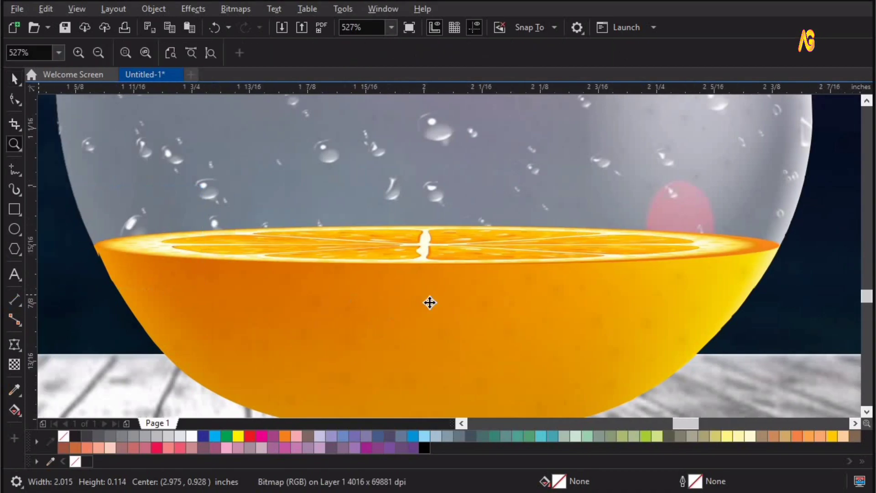
scroll(429, 301, "up", 2)
left_click_drag(383, 195, 381, 191)
key("F4")
key("F2")
left_click_drag(817, 410, 560, 292)
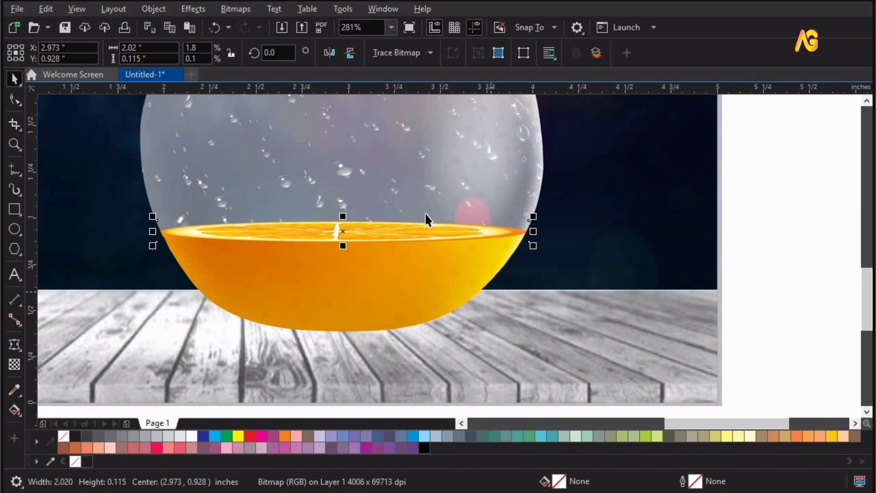
left_click(436, 199)
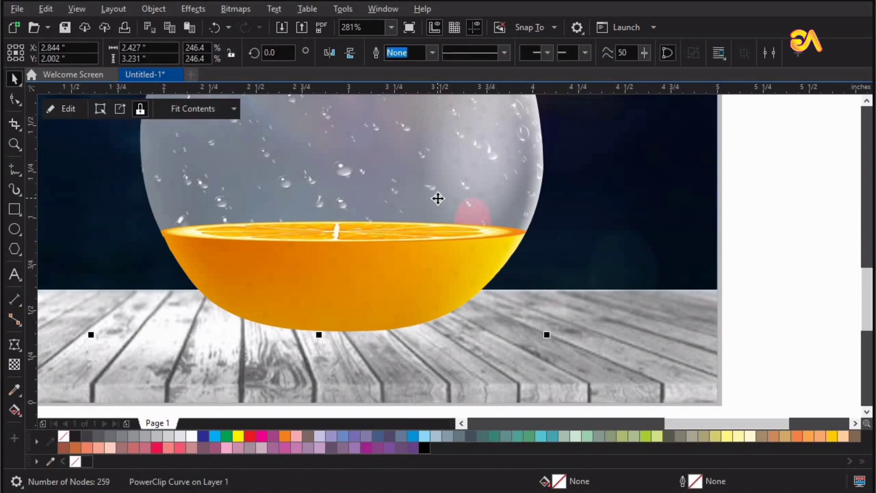
key("F4")
- Draw an open Pen curve across the coloured pear image, passing below the leaf and along the stem's base, about 3.763 inches wide
left_click(286, 362)
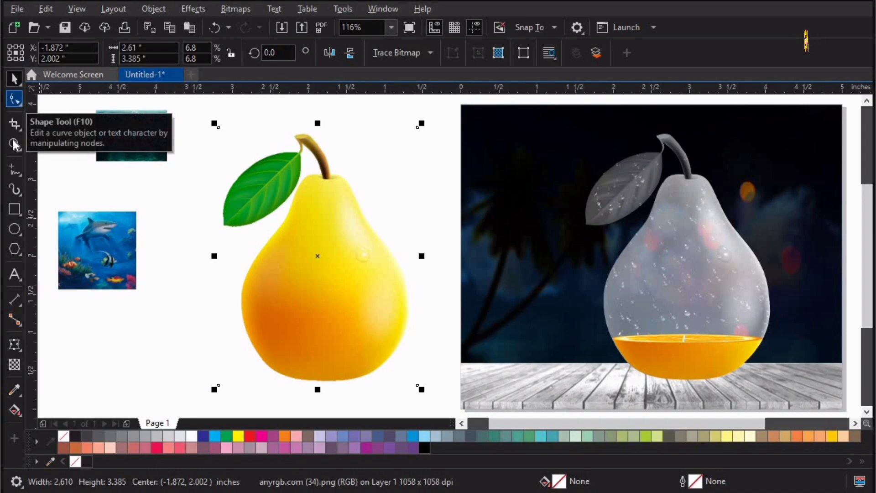
left_click(21, 175)
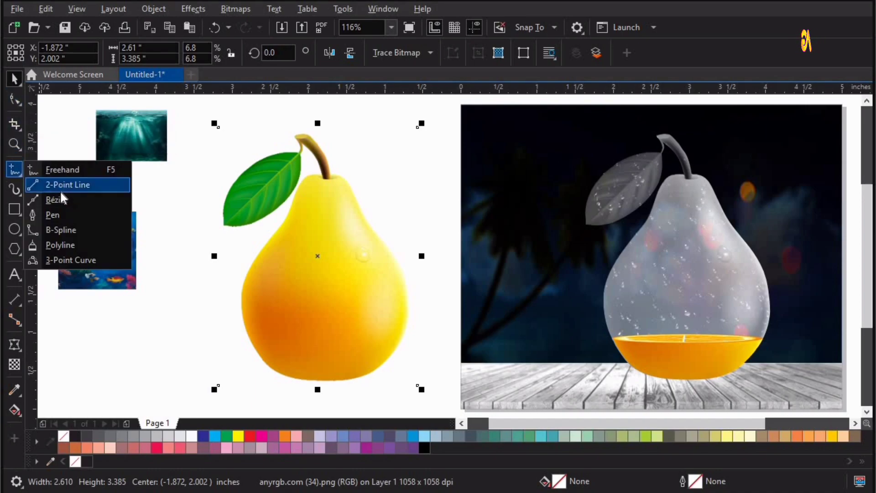
left_click(54, 215)
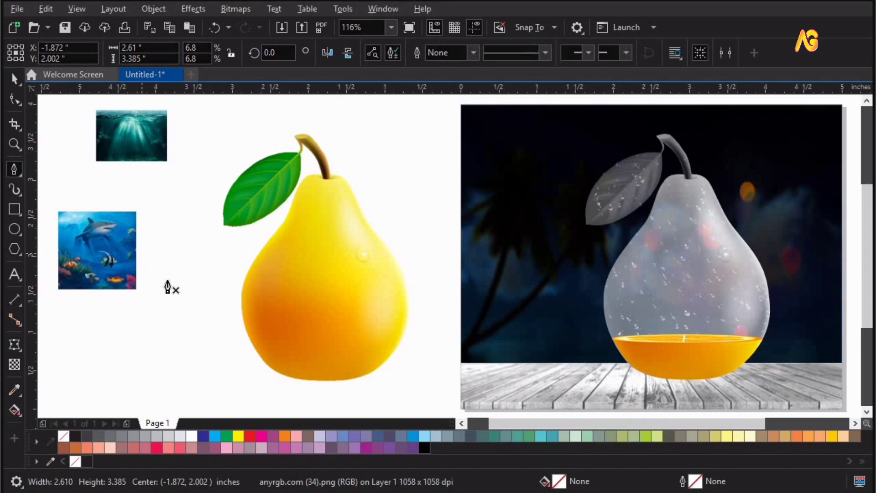
left_click_drag(214, 242, 260, 242)
left_click(278, 220)
left_click(289, 201)
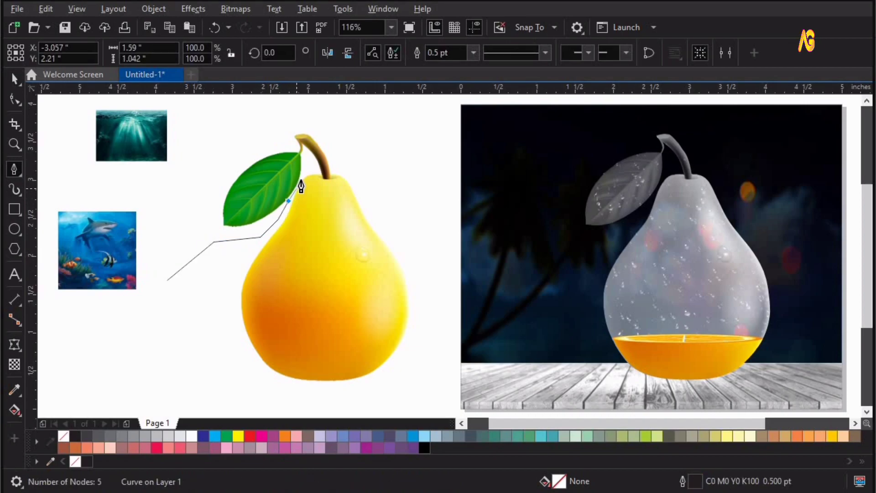
left_click(307, 178)
left_click(311, 170)
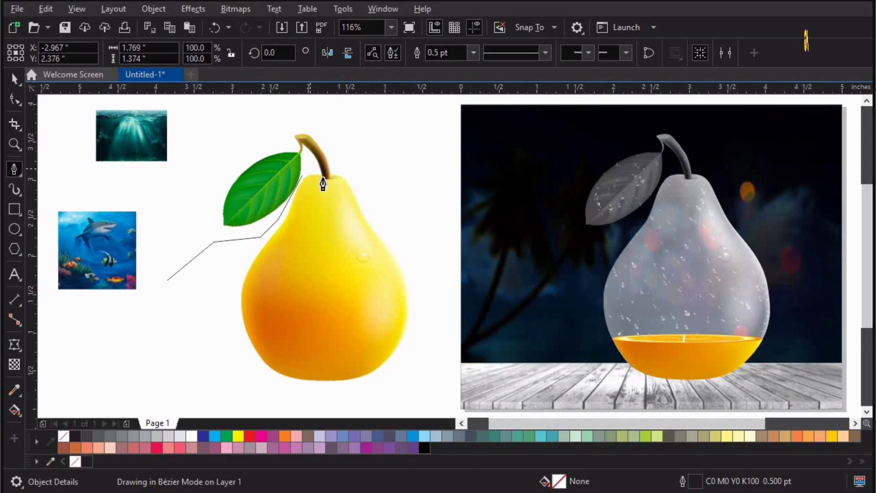
left_click(322, 177)
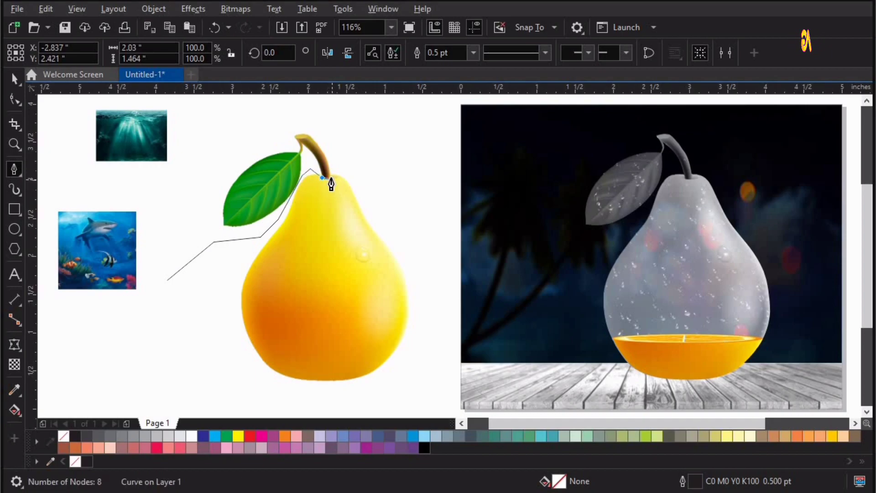
left_click(339, 162)
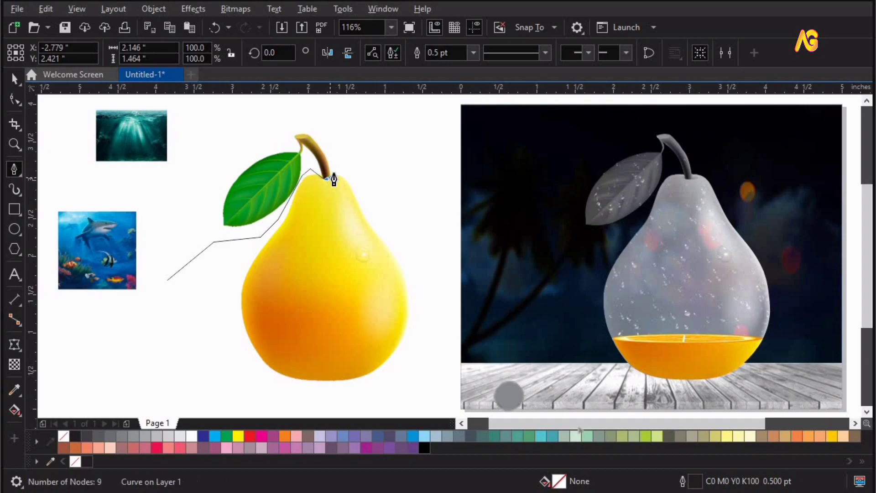
left_click(369, 150)
left_click(396, 221)
left_click(446, 225)
key("space")
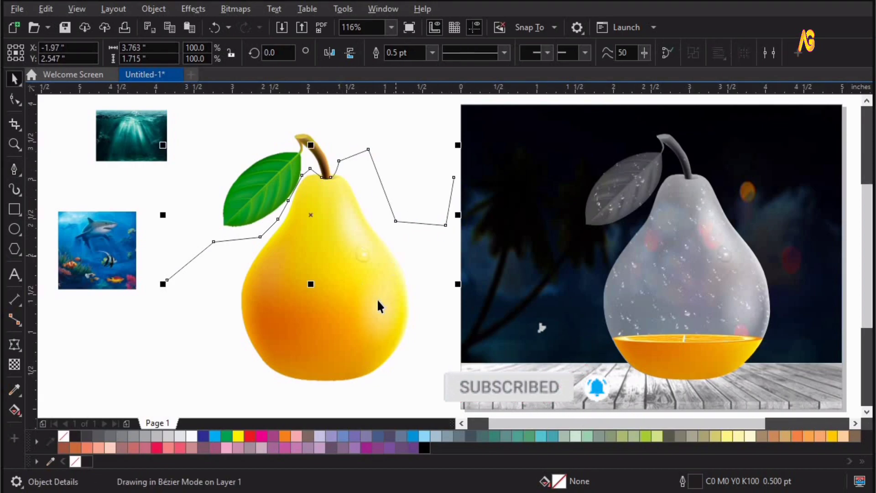
- Trim the coloured pear image with the drawn curve and break it apart into separate pieces
left_click(378, 299, "shift")
left_click_drag(378, 300, 351, 331)
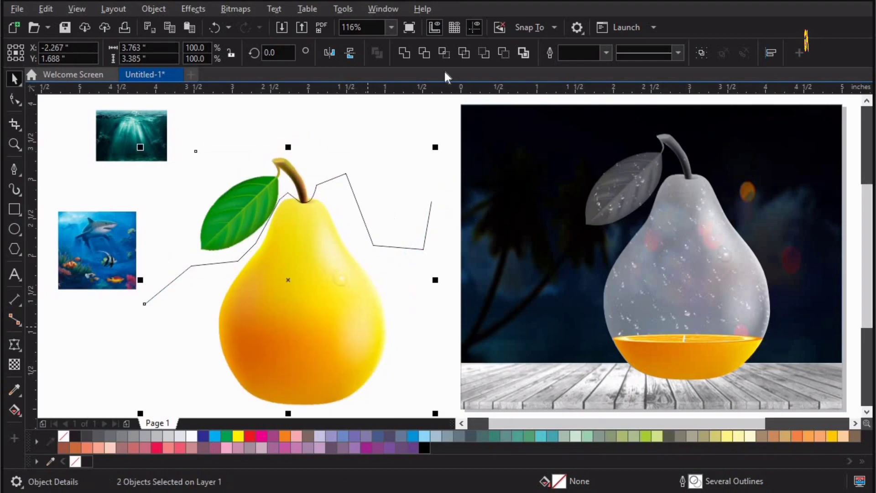
left_click(427, 55)
left_click(402, 340)
left_click(353, 352)
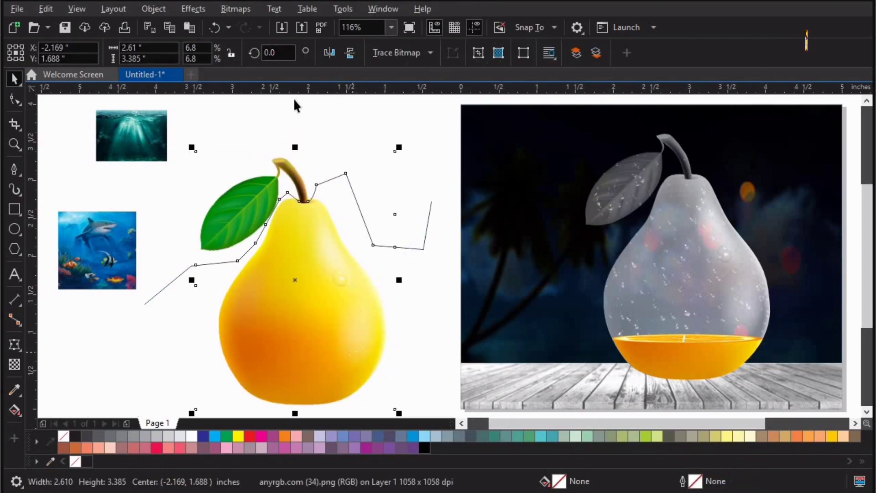
left_click(152, 9)
left_click(209, 329)
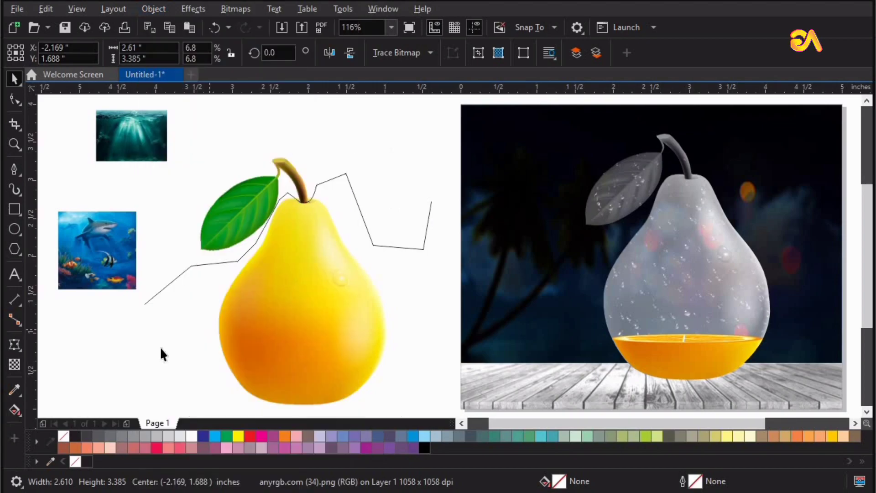
- Delete the coloured pear's body piece and the cutting curve, keeping only the green leaf and stem
key("Escape")
left_click(254, 354)
key("Delete")
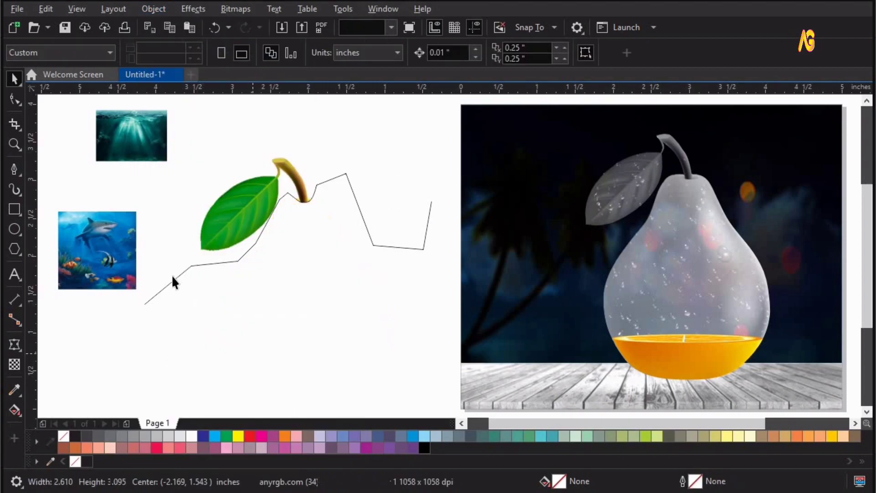
left_click(176, 277)
key("Delete")
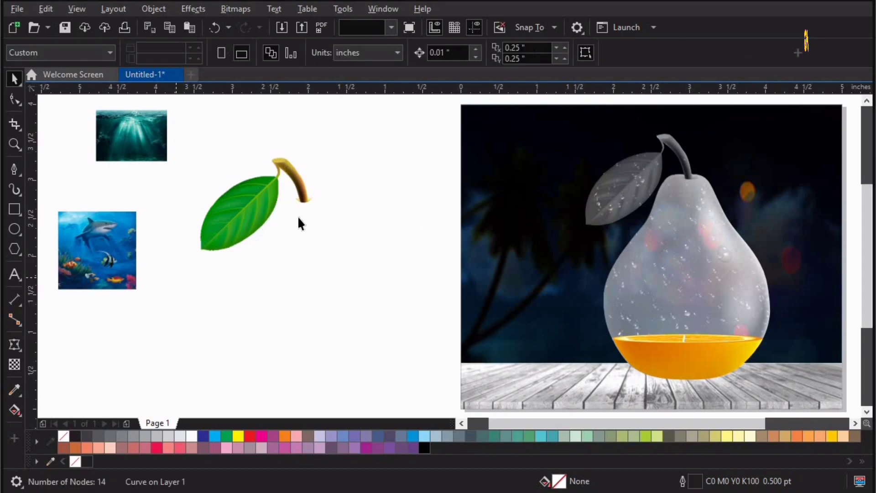
- Move the green leaf and stem over the grey ones on the glass pear, centred at about X 2.876, Y 2.961 inches
left_click(304, 197)
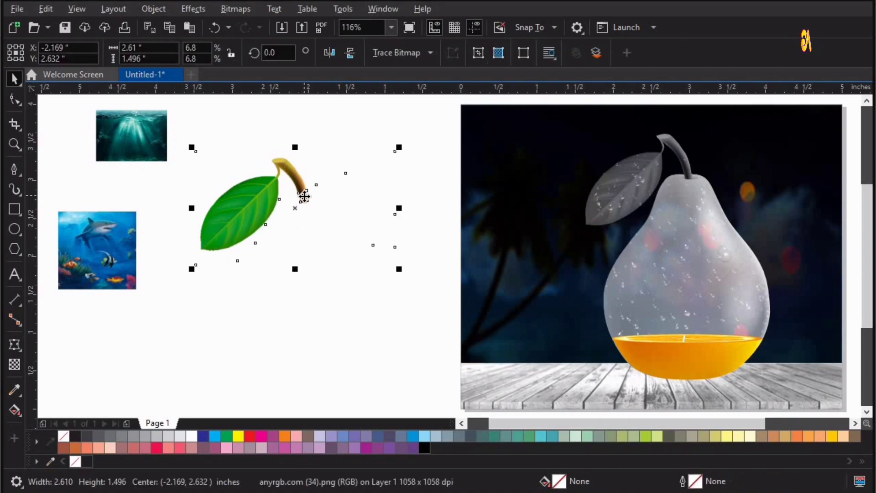
left_click_drag(508, 178, 659, 165)
key("z")
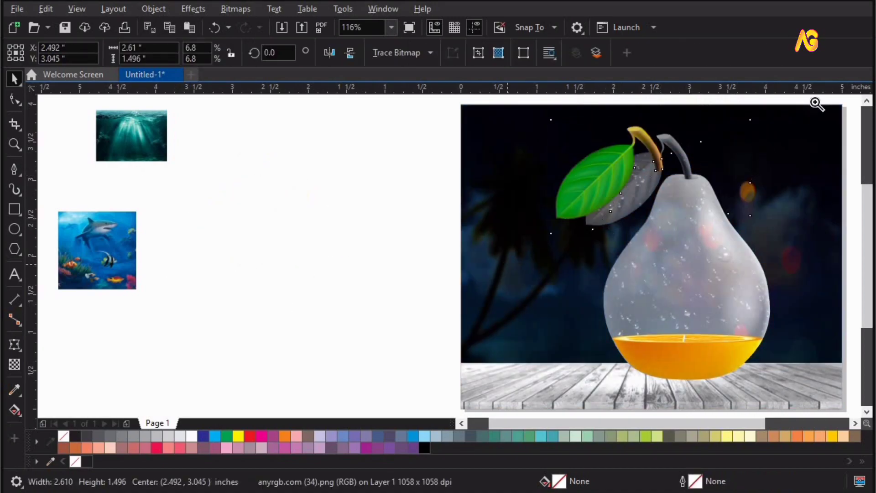
left_click_drag(815, 103, 511, 263)
key("space")
left_click_drag(450, 235, 503, 242)
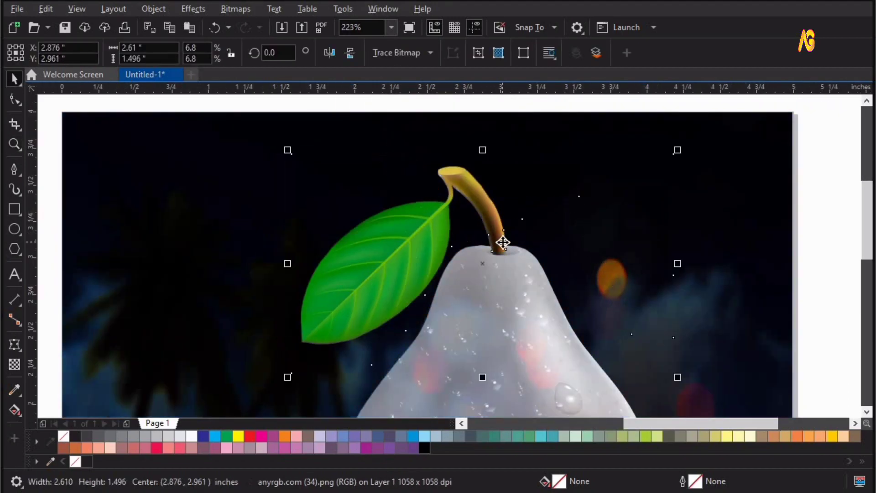
key("F4")
- Adjust the leaf and stem image with Hue/Saturation/Lightness, setting hue -1, saturation 22 and lightness 33
key("z")
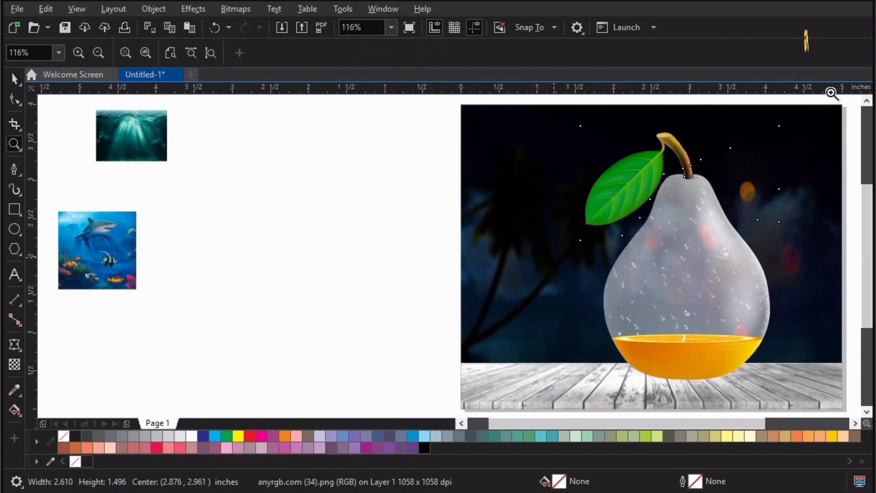
left_click_drag(821, 102, 535, 271)
key("space")
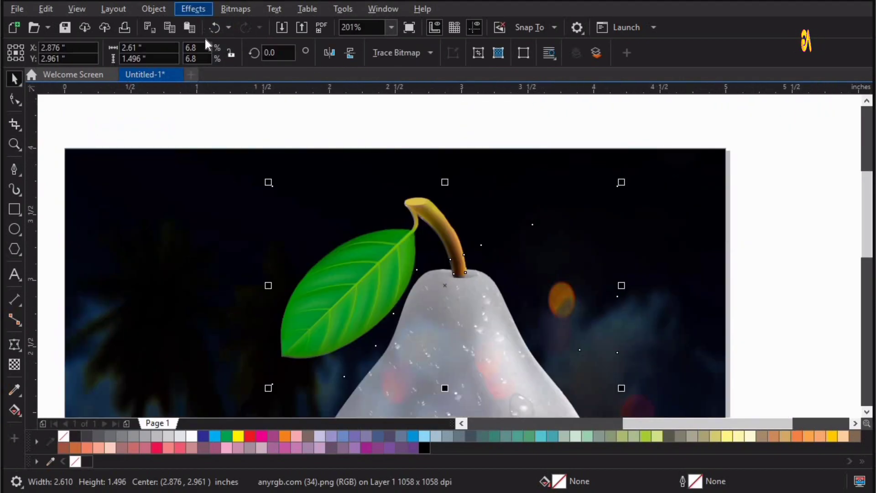
left_click(194, 8)
mouse_move(209, 60)
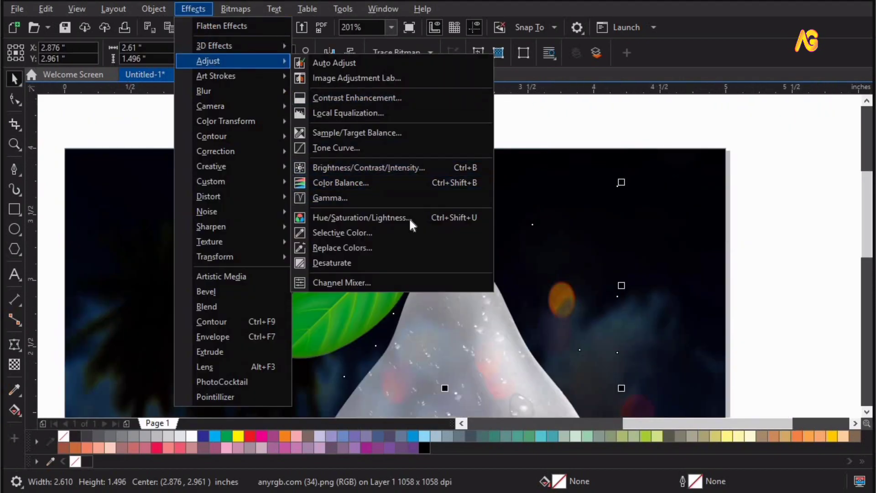
left_click(409, 217)
left_click_drag(531, 120, 789, 91)
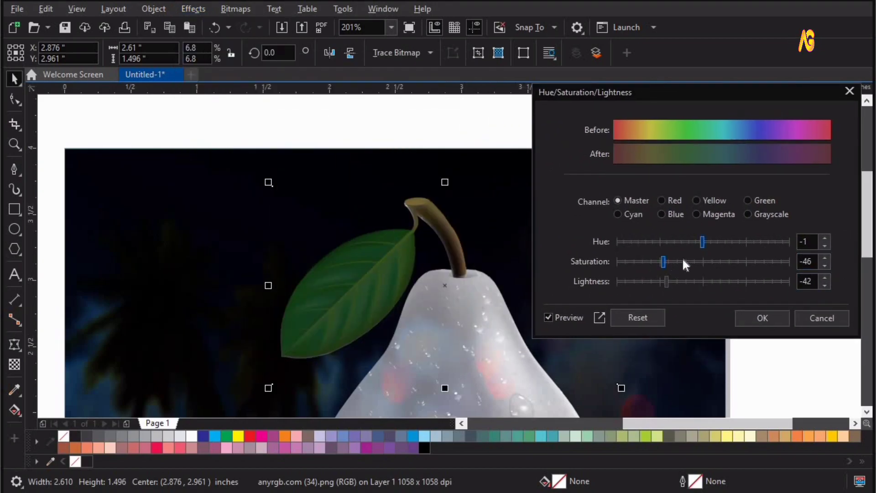
left_click(723, 262)
left_click(732, 281)
left_click(737, 281)
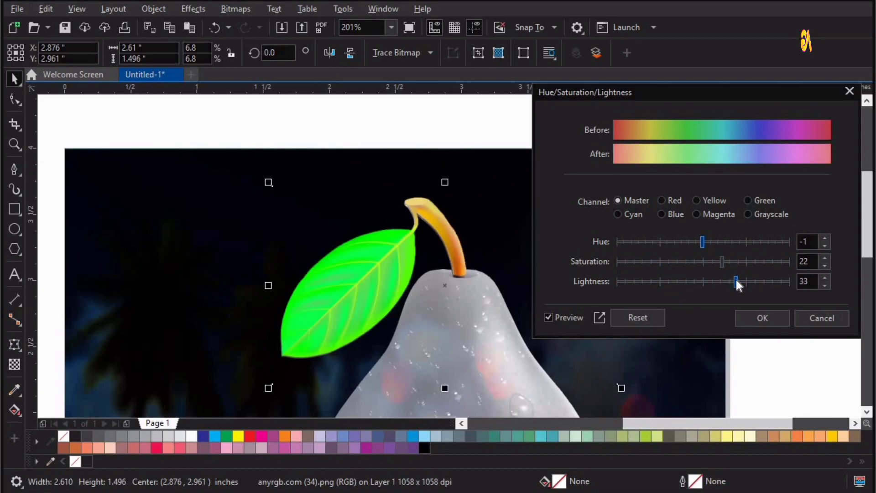
left_click(760, 319)
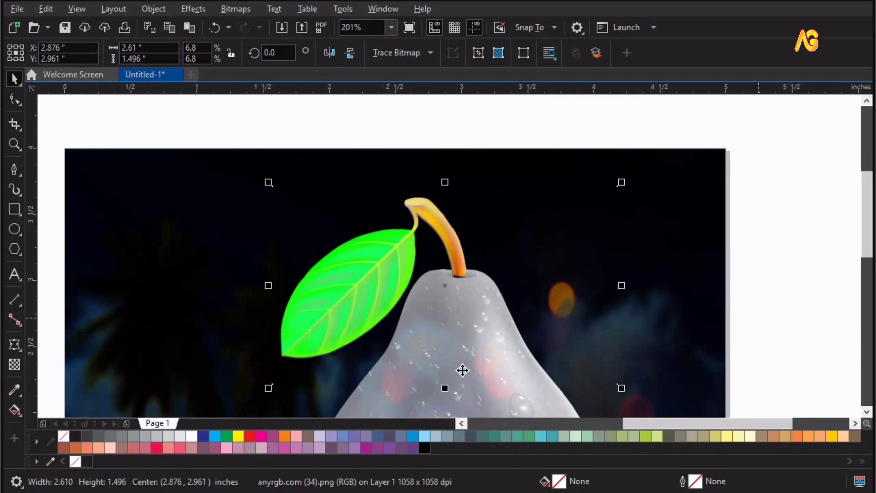
- Fill the pear PowerClip curve with orange, C:0 M:60 Y:100 K:0
left_click(419, 364)
left_click(286, 435)
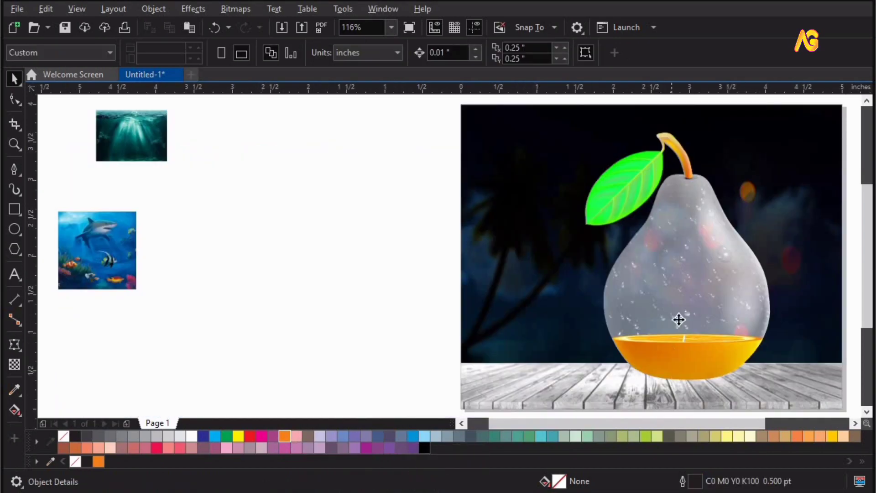
left_click(679, 320)
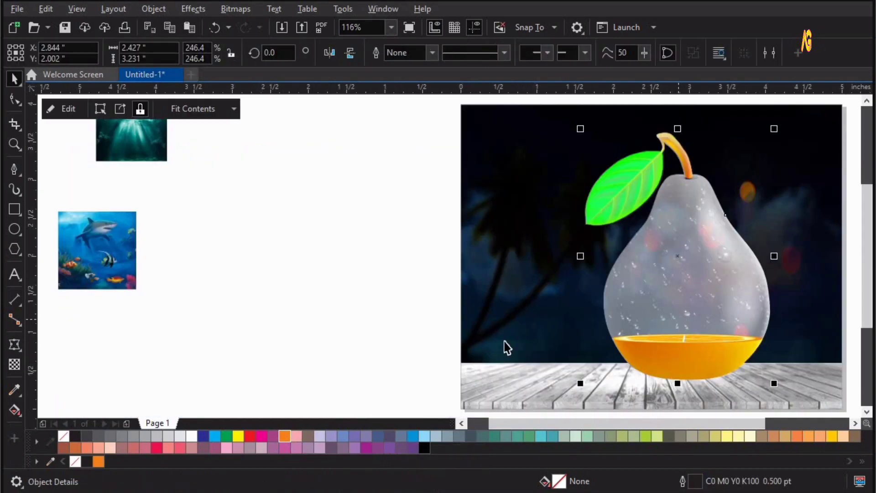
left_click(286, 437)
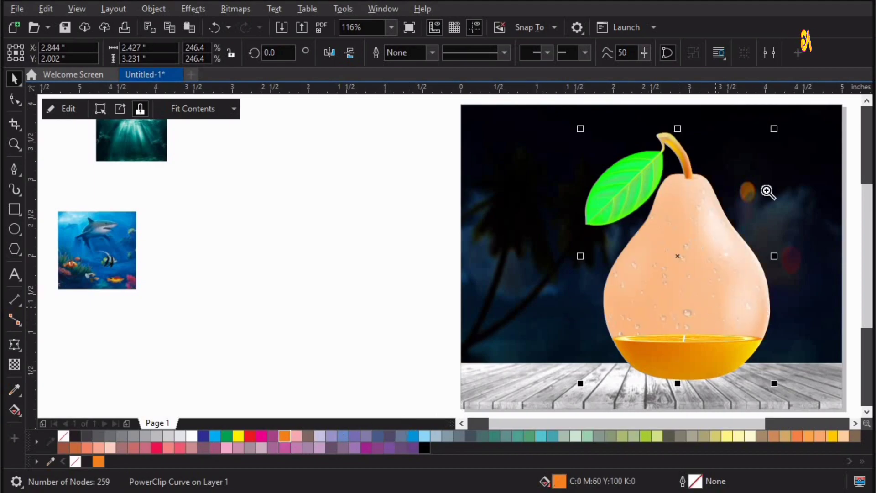
key("z")
key("F4")
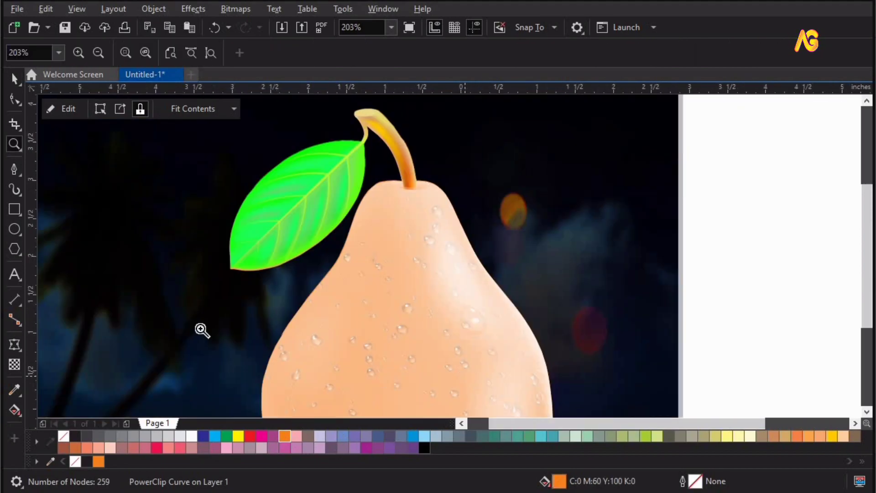
- Move the green underwater image onto the lower body of the pear, centred at about X 2.408, Y 1.296 inches
key("space")
left_click(94, 223)
left_click_drag(167, 168, 657, 315)
key("z")
left_click_drag(532, 374, 867, 178)
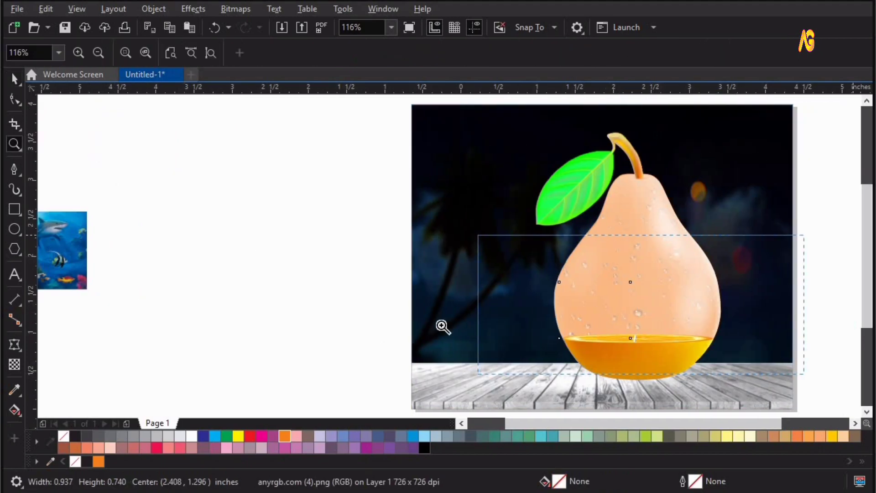
- Bring the green underwater image in front of the pear
key("space")
right_click(288, 318)
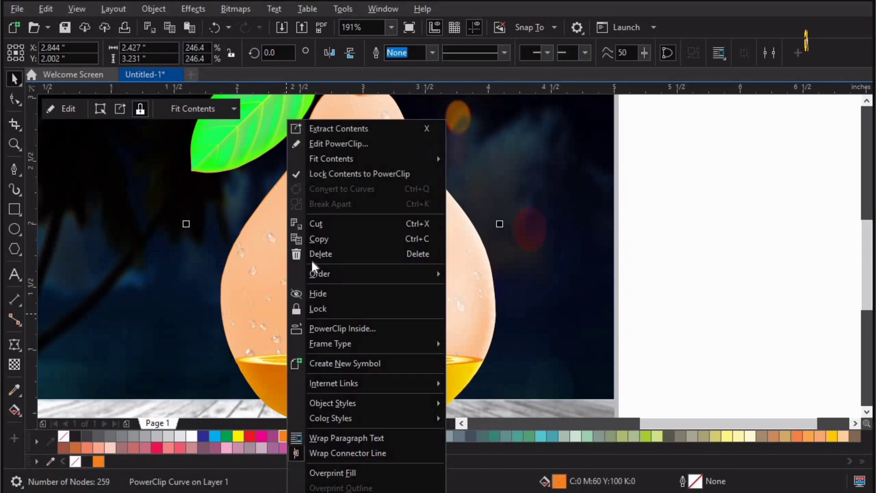
mouse_move(332, 274)
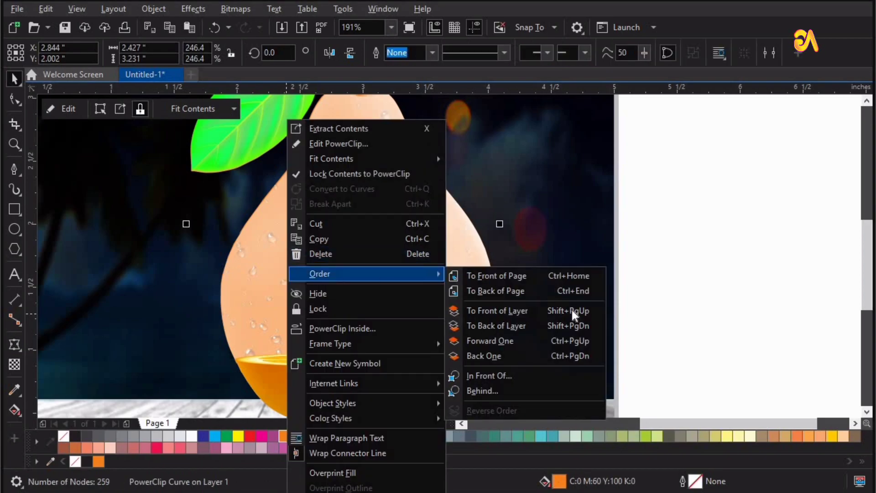
left_click(581, 341)
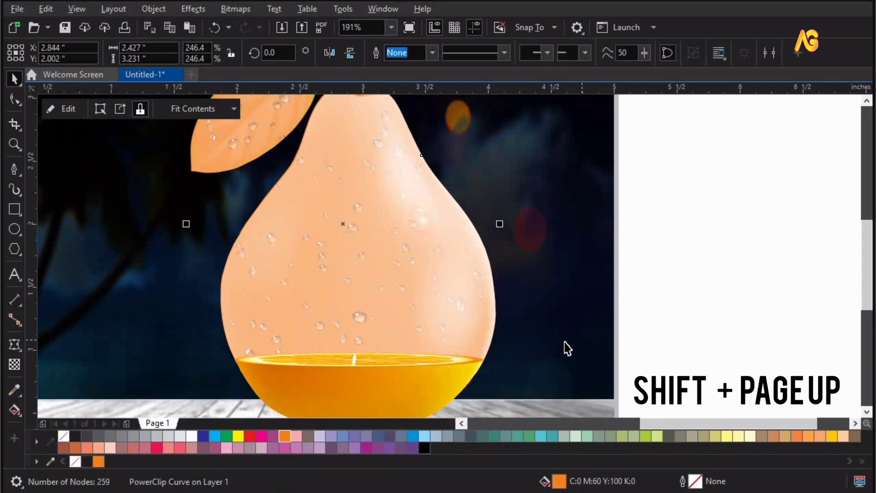
left_click(727, 261)
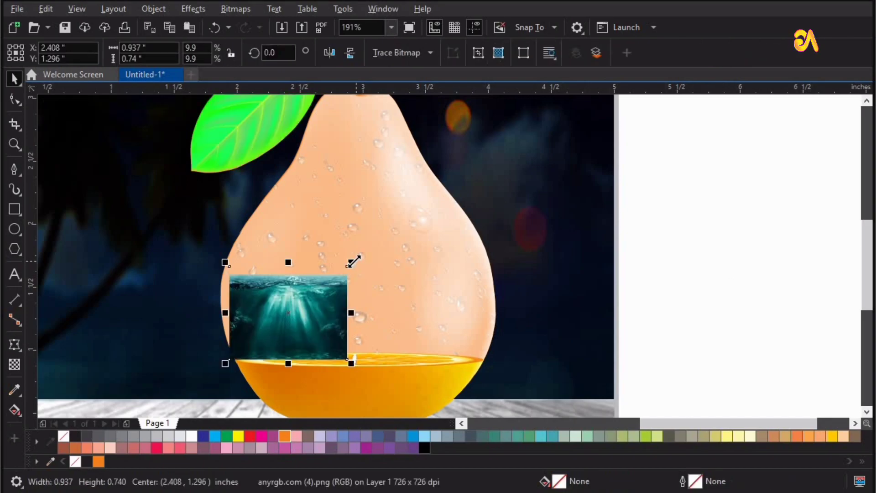
- Enlarge the green underwater image to about 2.329 by 1.489 inches so that it spans the pear's full width
left_click_drag(352, 258, 647, 172)
left_click_drag(405, 296, 405, 300)
left_click_drag(495, 275, 517, 274)
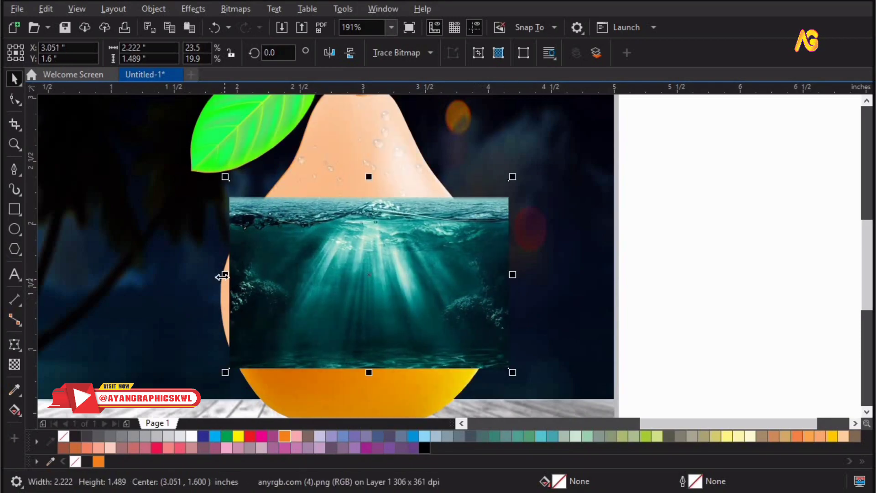
left_click_drag(208, 277, 207, 276)
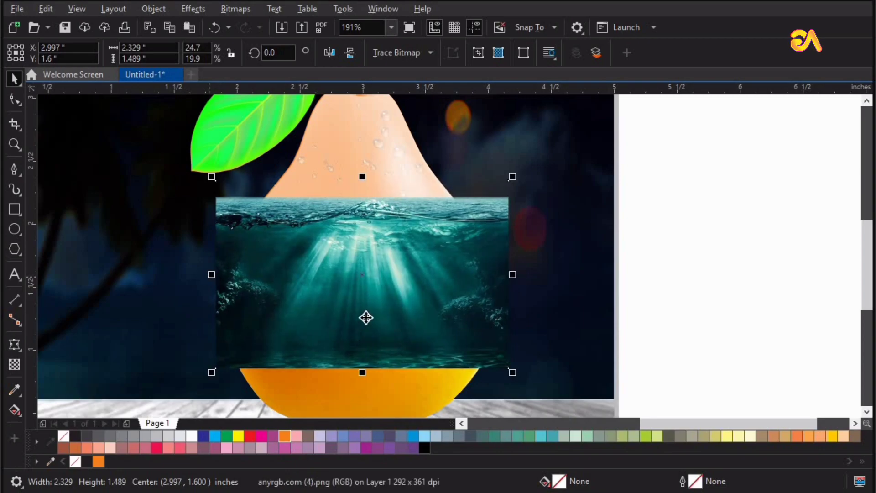
- Move the shark and reef image over the green underwater image and stretch it to about 2.219 by 1.331 inches
key("F4")
left_click_drag(95, 255, 640, 305)
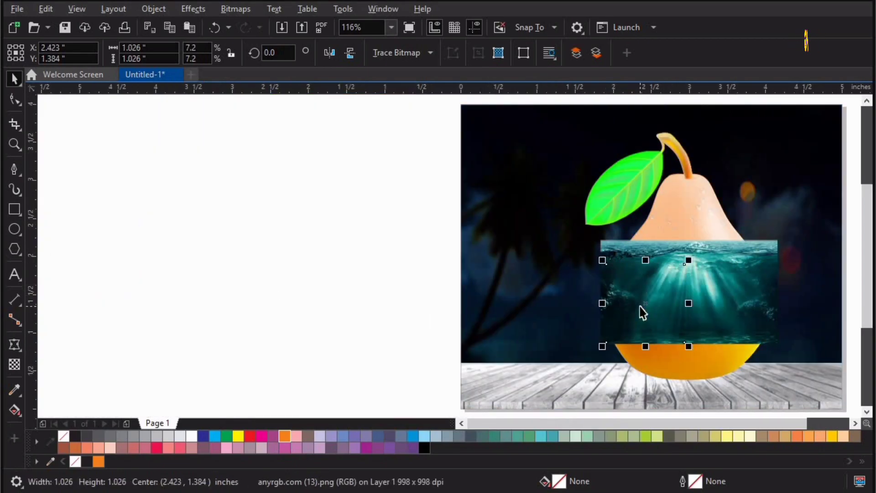
key("F4")
key("F2")
left_click_drag(351, 212, 641, 355)
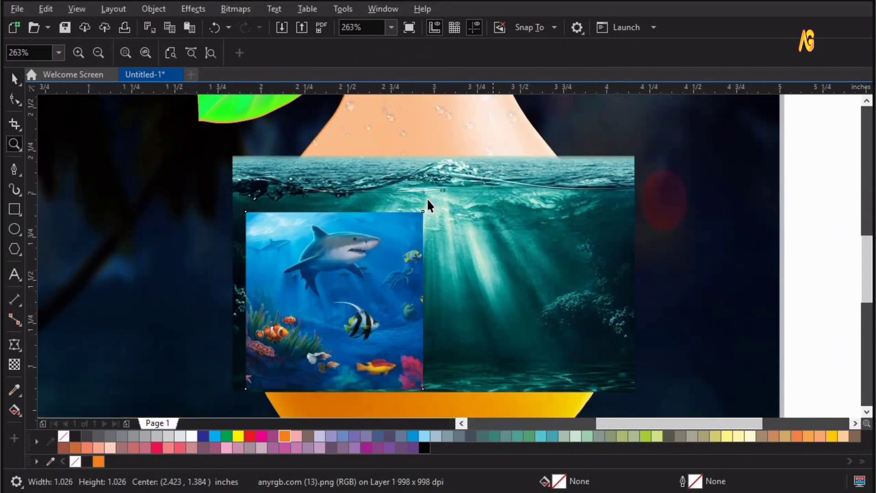
key("space")
left_click_drag(508, 160, 516, 155)
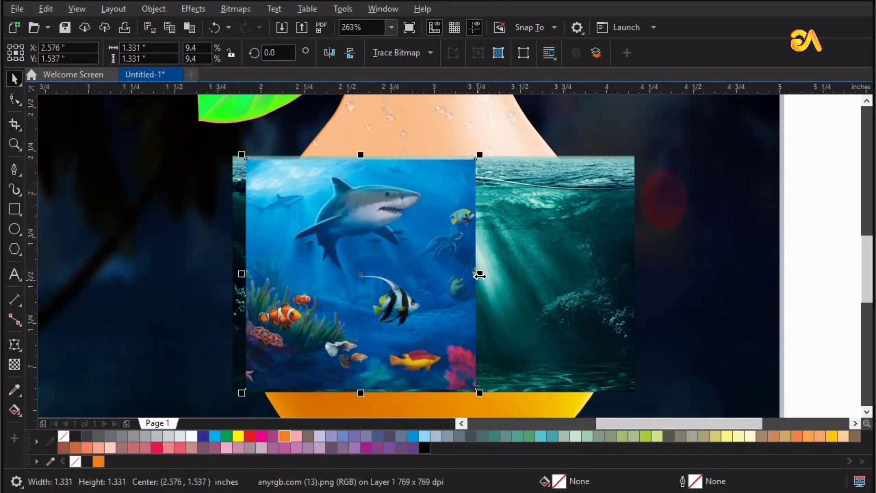
left_click_drag(521, 276, 633, 274)
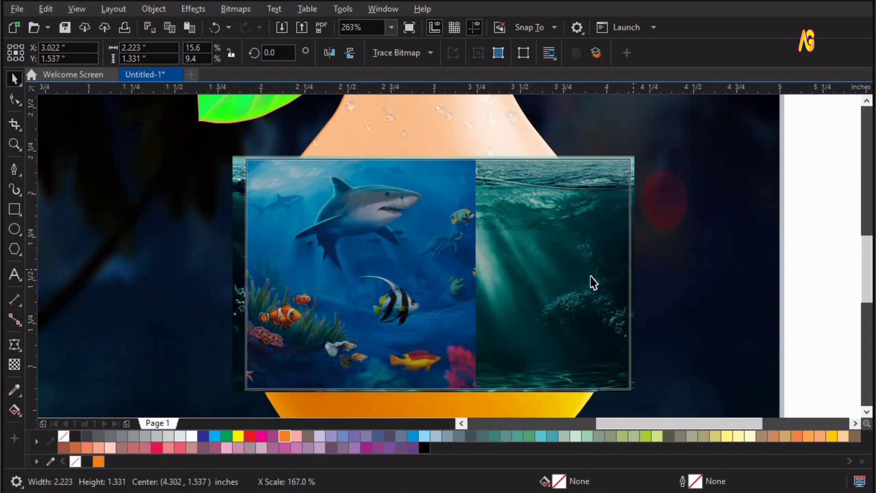
- Set the shark image's transparency merge mode to Lightness
left_click(19, 365)
left_click(194, 10)
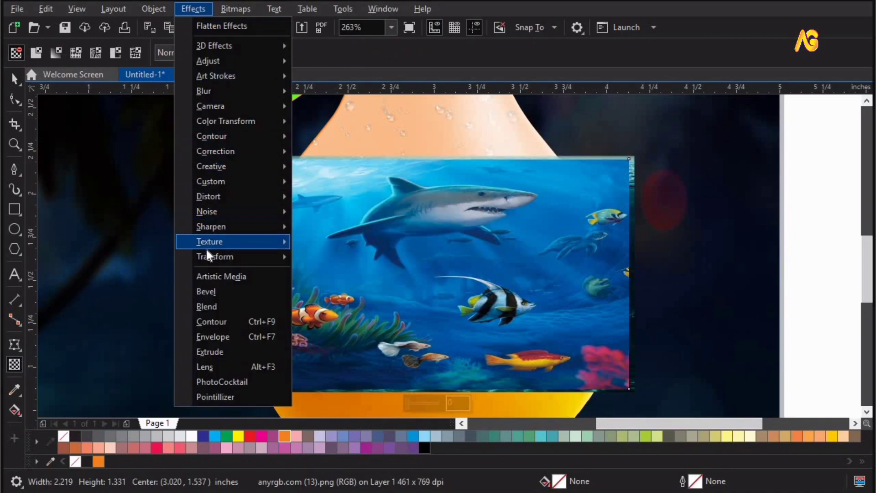
left_click(17, 362)
left_click(190, 52)
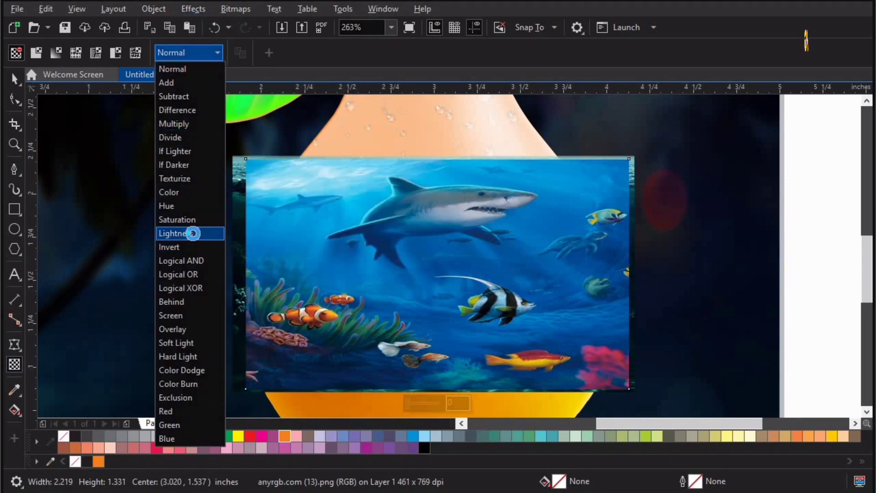
left_click(193, 234)
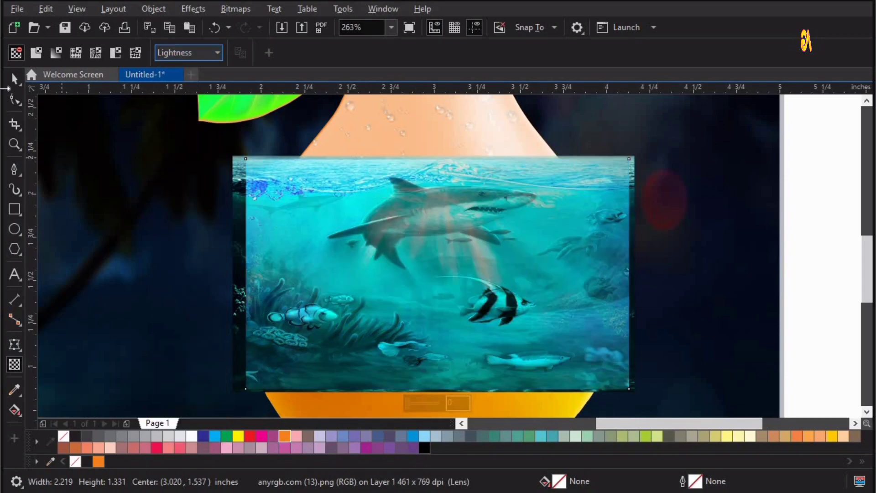
- Align the shark image with the green underwater image on a common vertical centre line
left_click(13, 81)
left_click(280, 227)
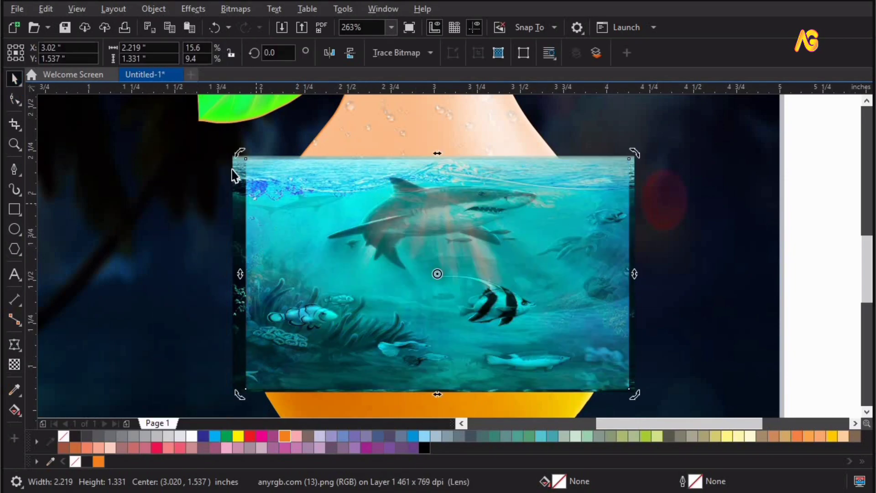
left_click(234, 170, "shift")
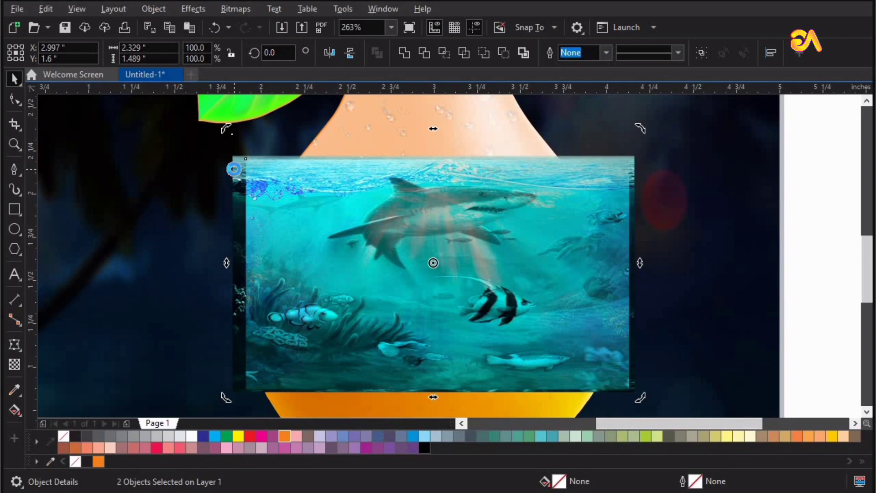
key("c")
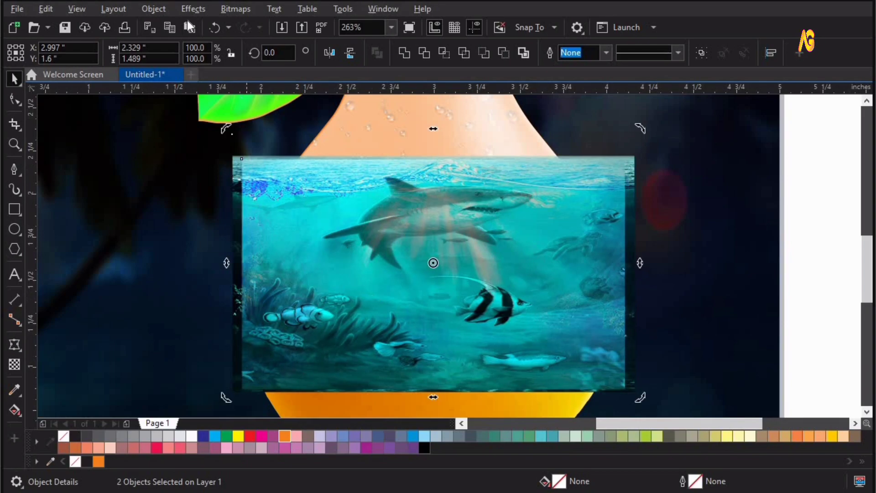
- Try to place the two underwater images inside the pear's PowerClip frame
left_click(165, 9)
mouse_move(275, 61)
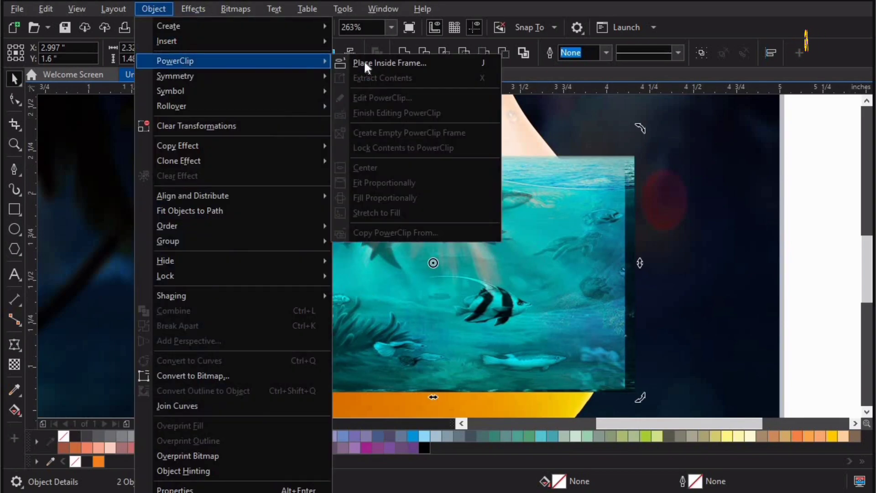
left_click(365, 64)
left_click(359, 111)
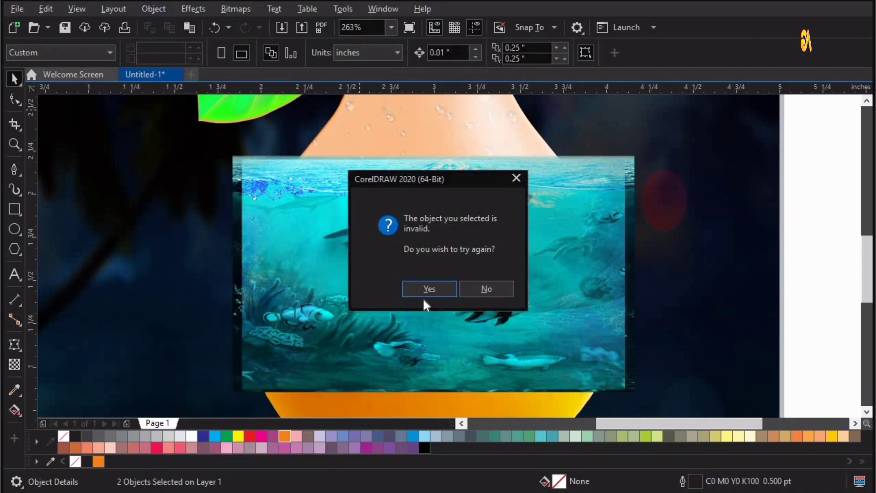
left_click(501, 295)
- Send both underwater images to the back of the layer and place them inside the pear's PowerClip frame
key("shift+F4")
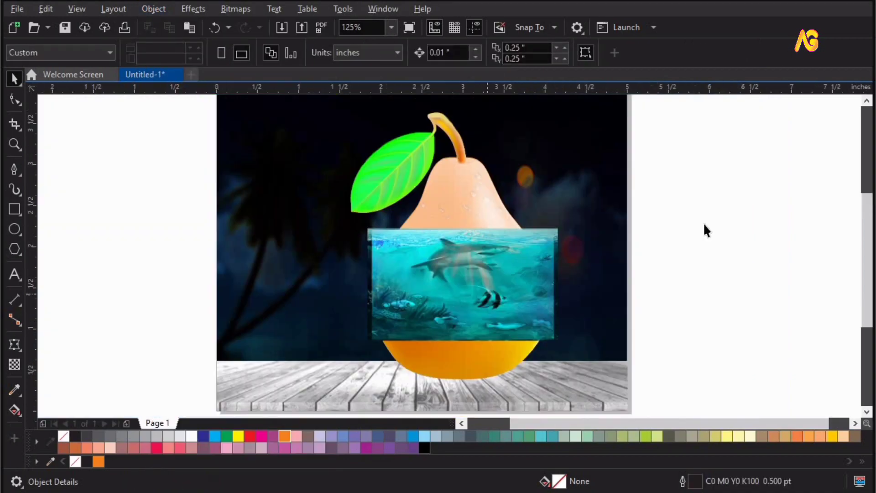
left_click_drag(278, 368, 274, 368)
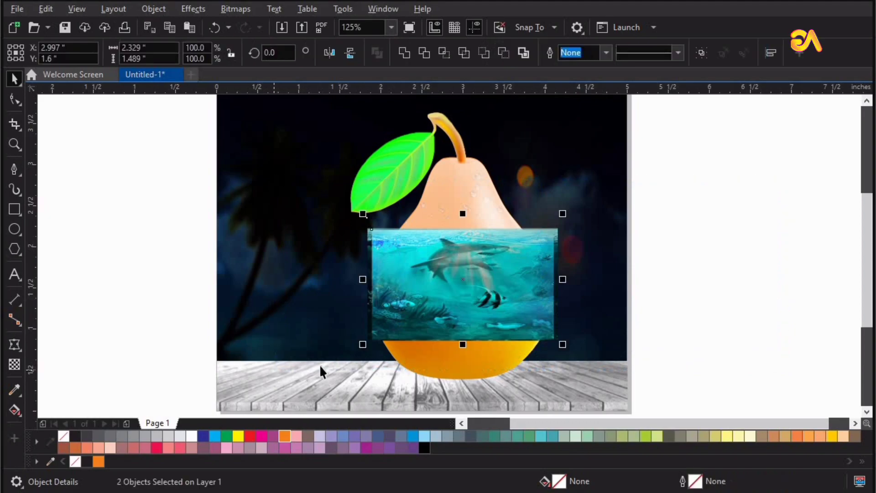
key("shift+Page_Down")
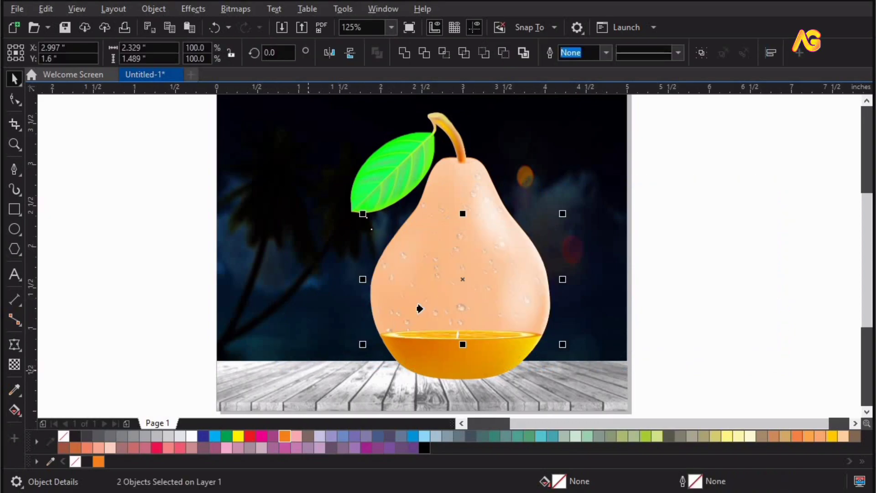
left_click(487, 293)
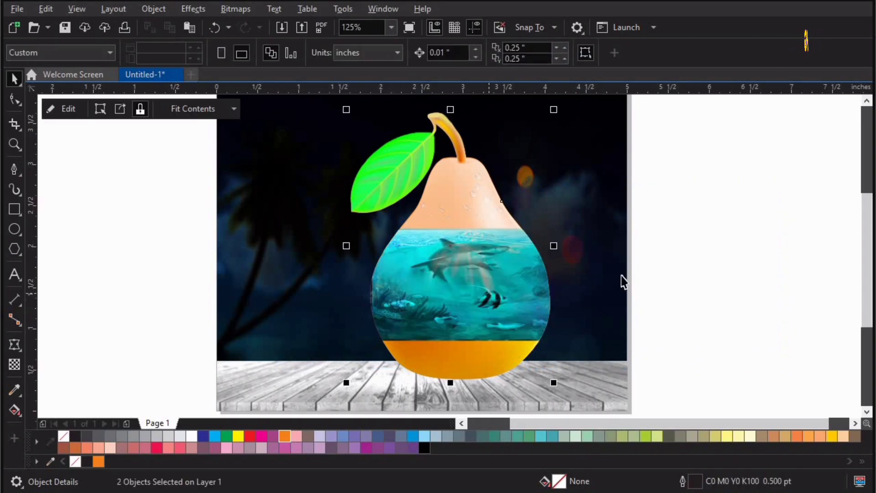
left_click(667, 290)
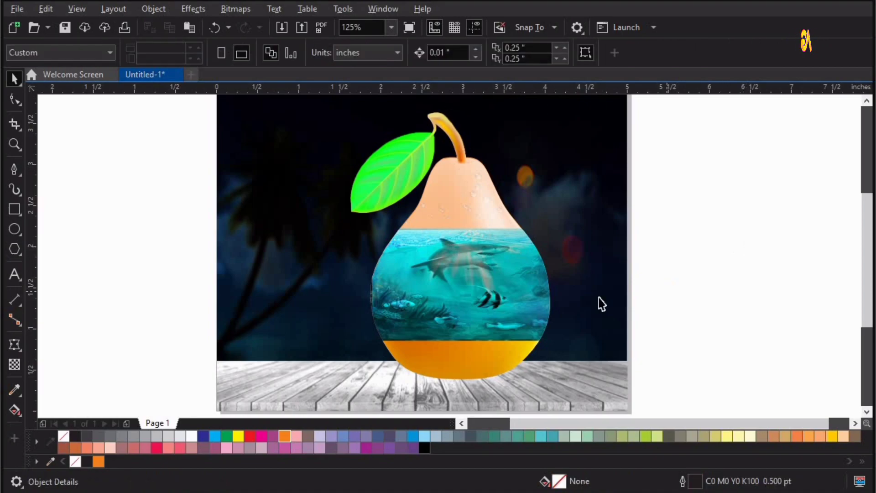
- Open the pear's PowerClip contents for editing
key("F4")
key("z")
left_click_drag(348, 203, 678, 385)
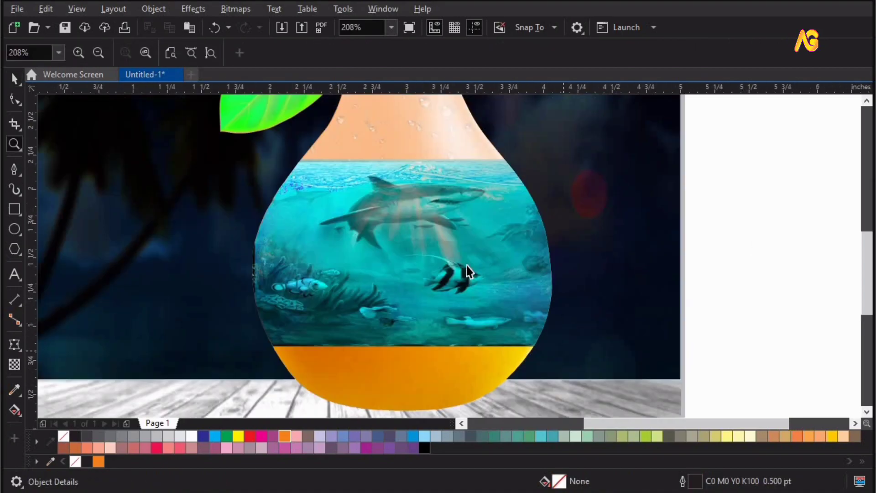
key("space")
left_click(466, 266)
left_click(64, 108)
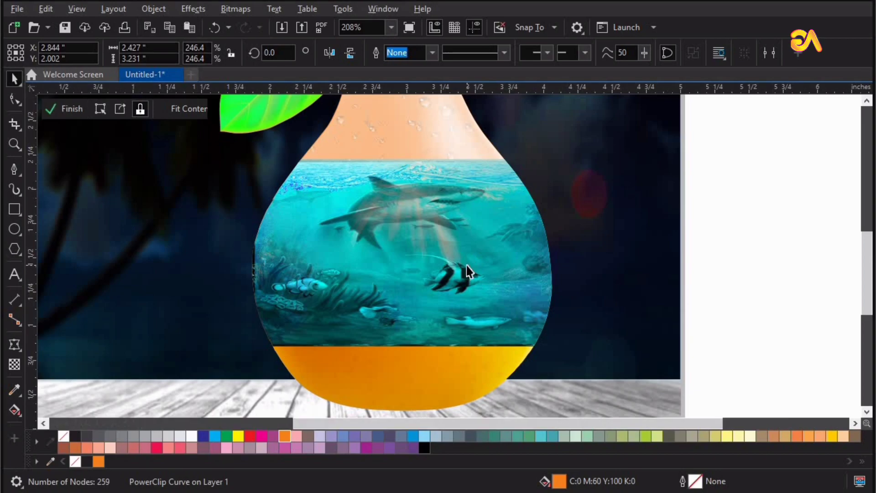
left_click(54, 110)
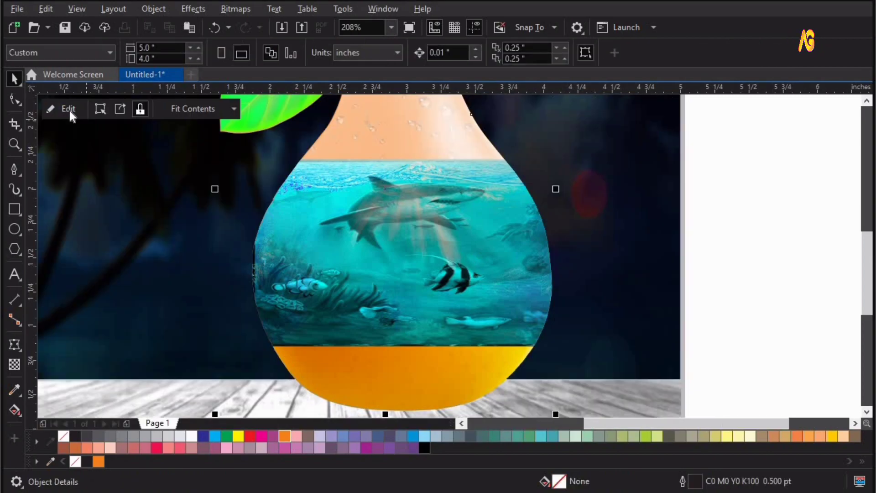
left_click(71, 112)
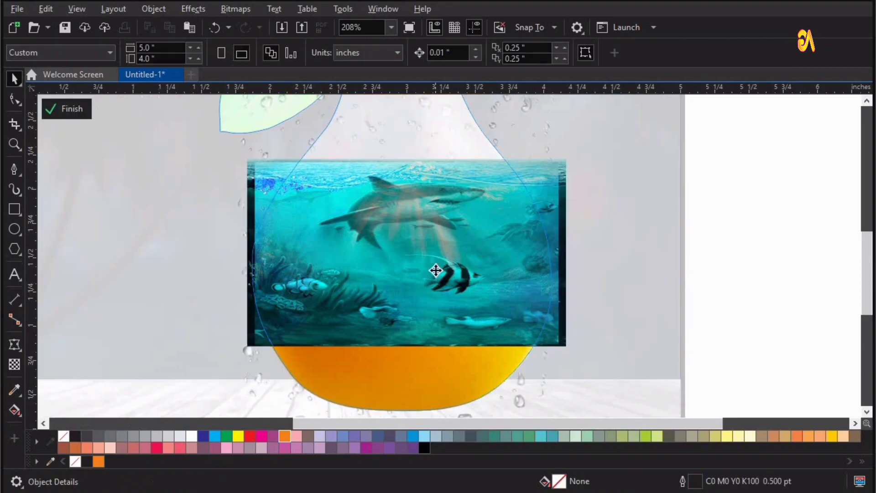
- Nudge the shark image straight down to about Y 1.337 inches, below the water surface
left_click(434, 266)
key("Down")
key("Down")
key("Down")
key("Down")
key("Down")
key("Down")
key("Down")
key("Down")
key("Down")
key("Down")
key("Down")
key("Down")
key("Down")
key("Down")
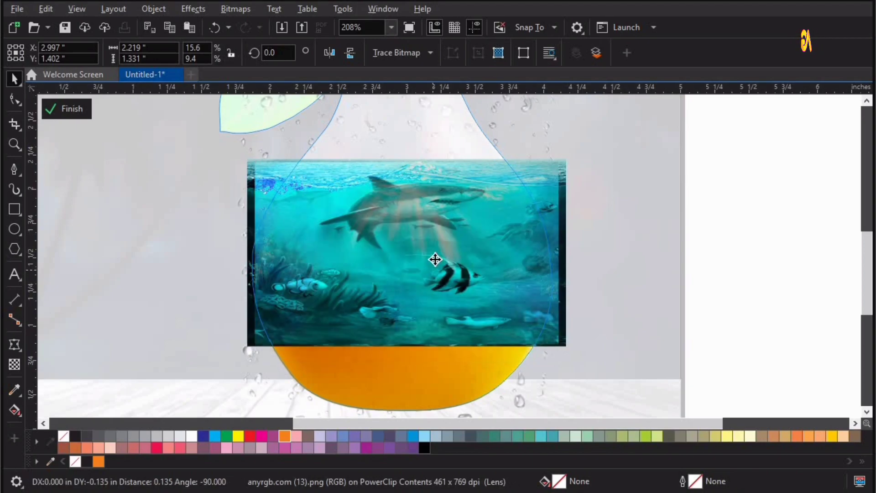
key("Down")
key("Down")
key("Down")
key("Down")
key("Down")
key("Down")
key("Down")
key("Down")
key("Down")
key("Down")
key("Down")
key("Down")
key("Down")
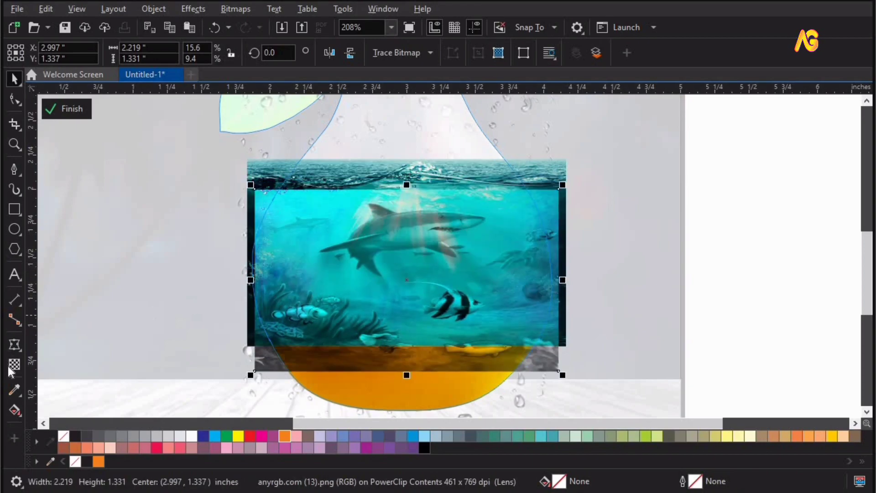
- Fade the shark image's upper edge with a linear transparency and extend its left side to a width of about 2.273 inches
left_click_drag(393, 193, 395, 224)
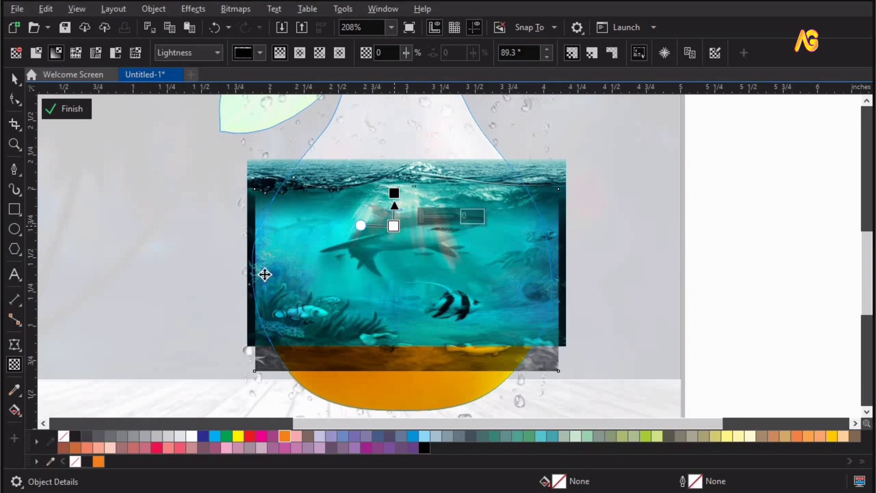
key("space")
left_click_drag(245, 280, 242, 279)
- Bring the two orange-slice objects in front of the underwater images within the PowerClip
left_click_drag(140, 432, 138, 432)
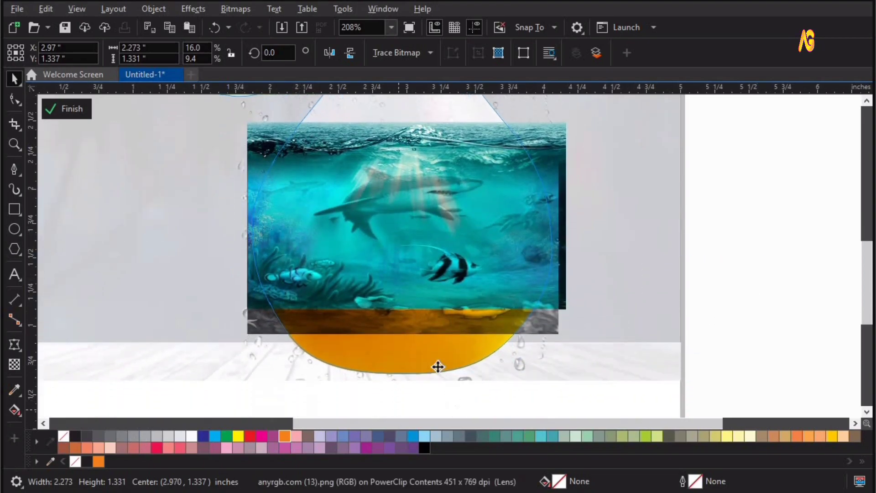
right_click(438, 260)
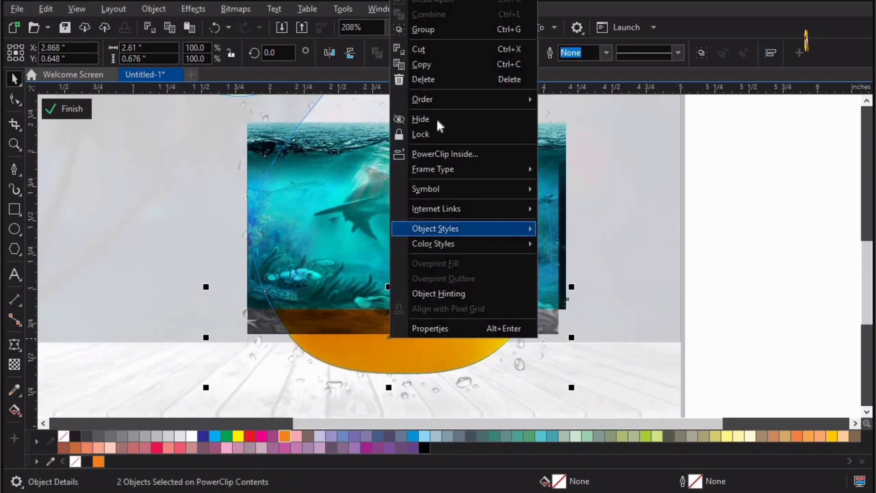
mouse_move(503, 99)
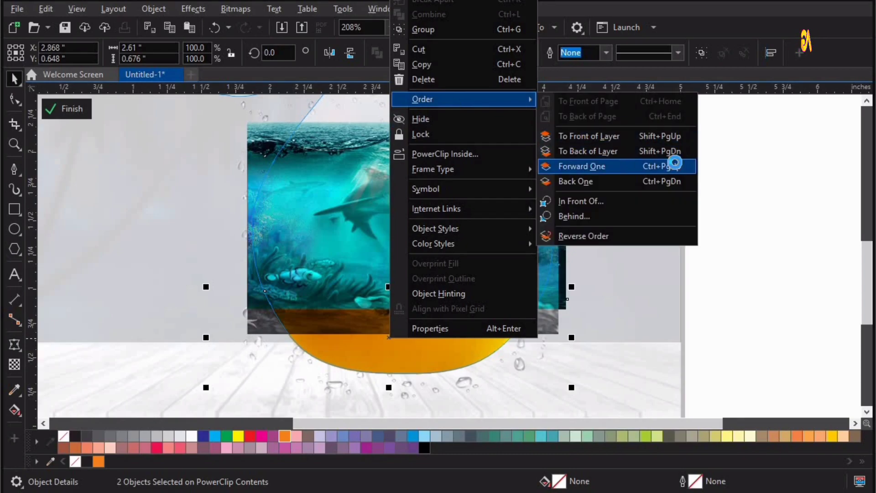
left_click(675, 165)
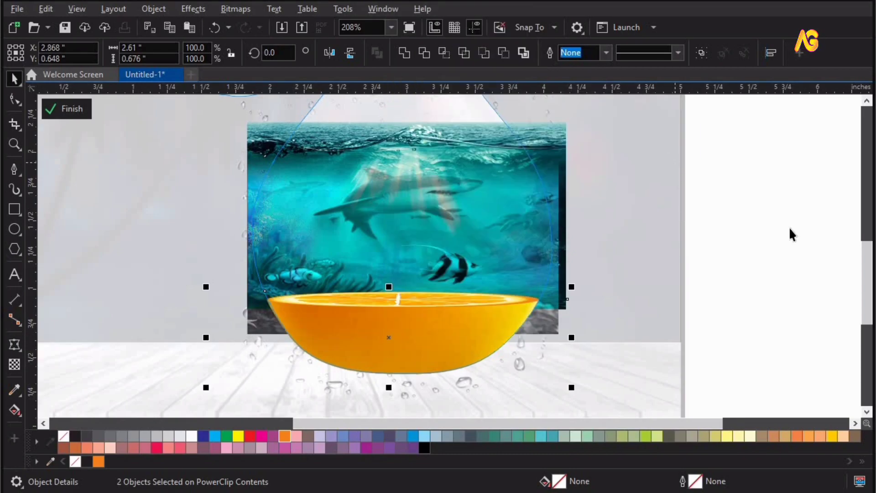
- Move the two underwater images slightly down inside the pear's PowerClip and finish editing its contents
left_click(797, 210, "ctrl")
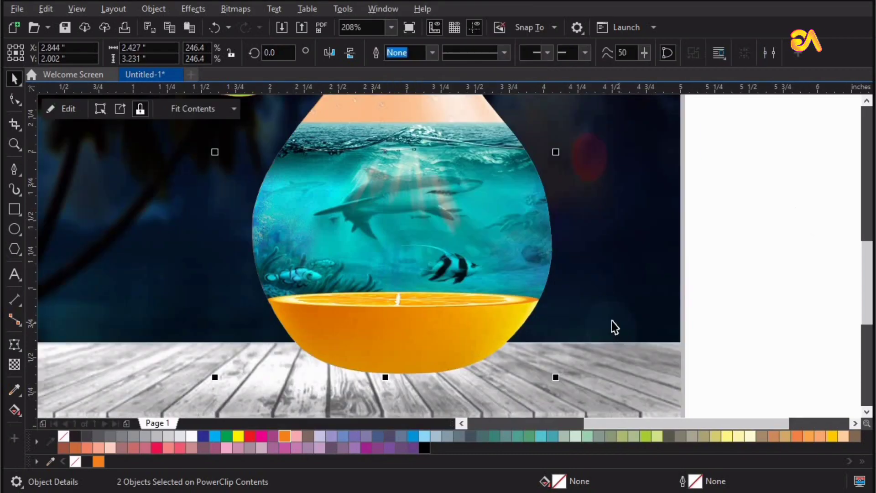
scroll(612, 321, "down", 2)
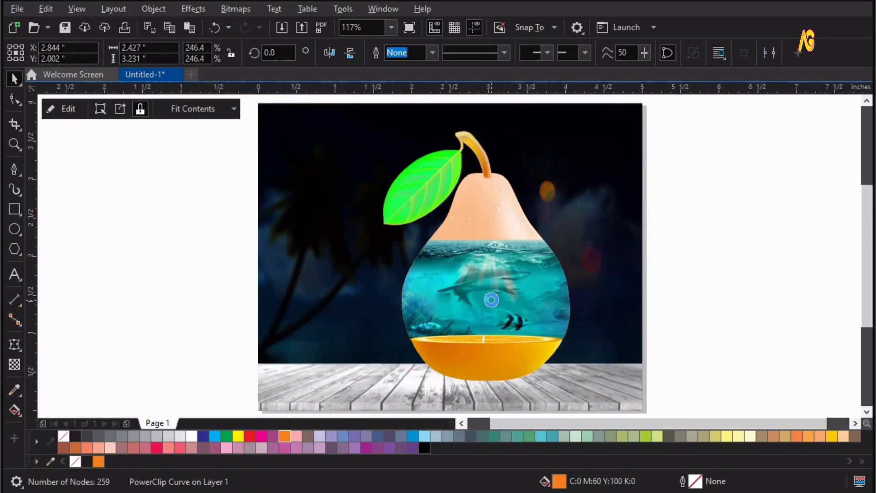
left_click(491, 298, "ctrl")
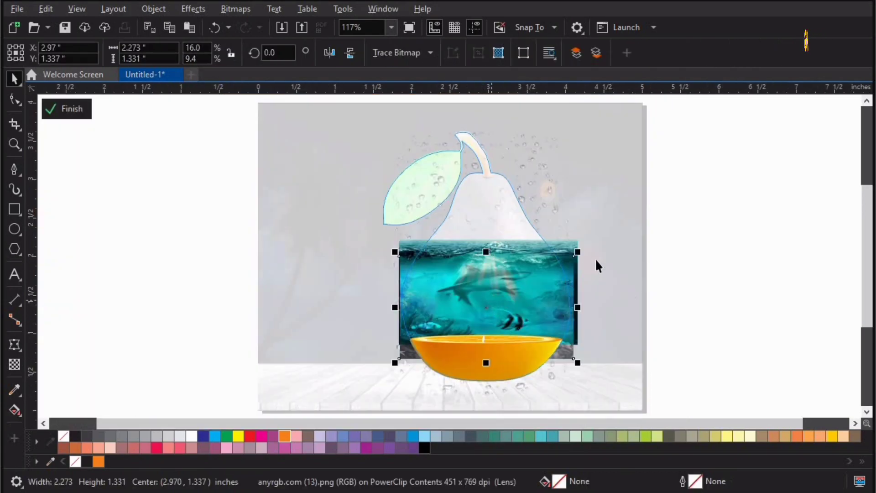
left_click(576, 242, "shift")
left_click_drag(576, 243, 578, 251)
left_click(735, 224, "ctrl")
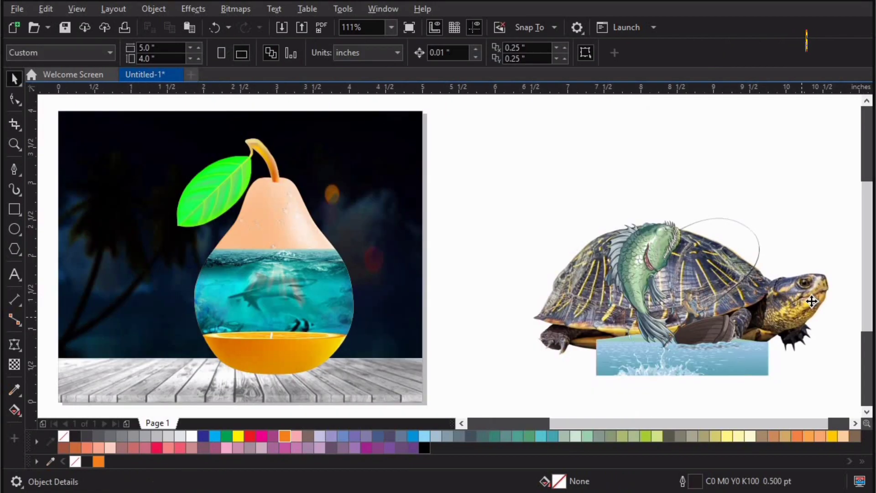
- Scale the turtle image down to about 0.838 inches wide and place it inside the pear above the orange slice
left_click(540, 285)
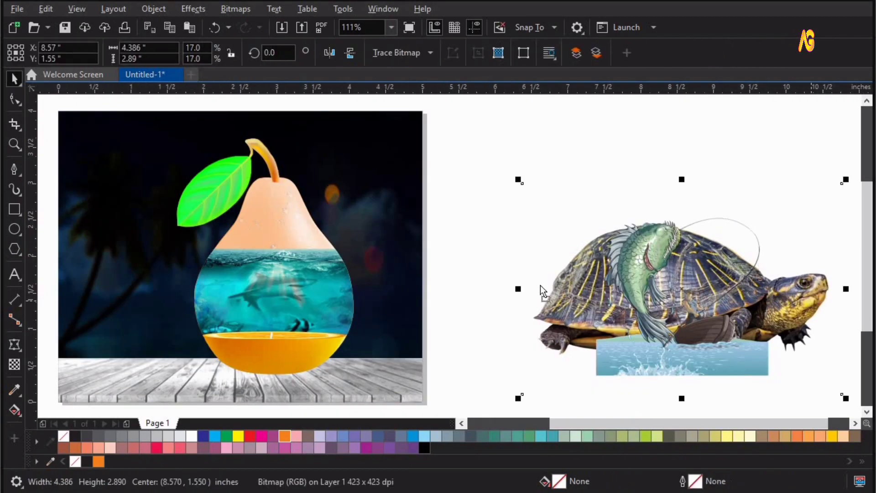
left_click_drag(462, 306, 461, 306)
left_click_drag(489, 211, 486, 281)
key("F2")
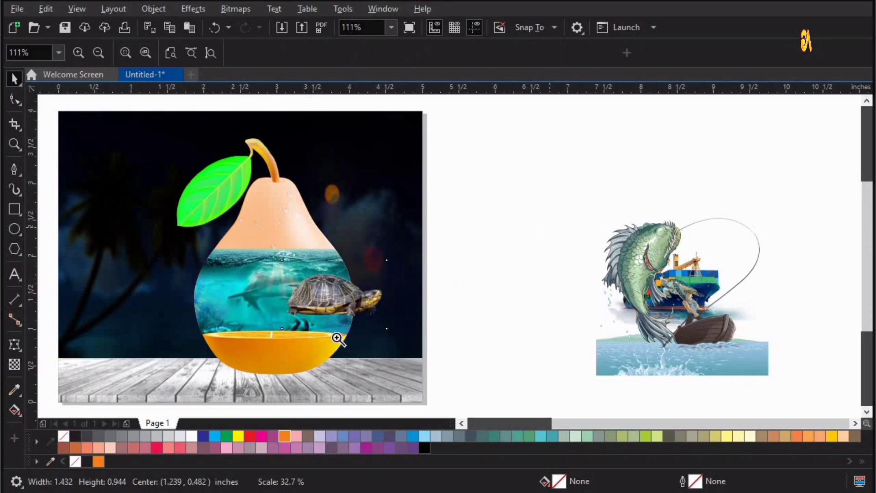
left_click(336, 338)
left_click_drag(448, 222, 318, 259)
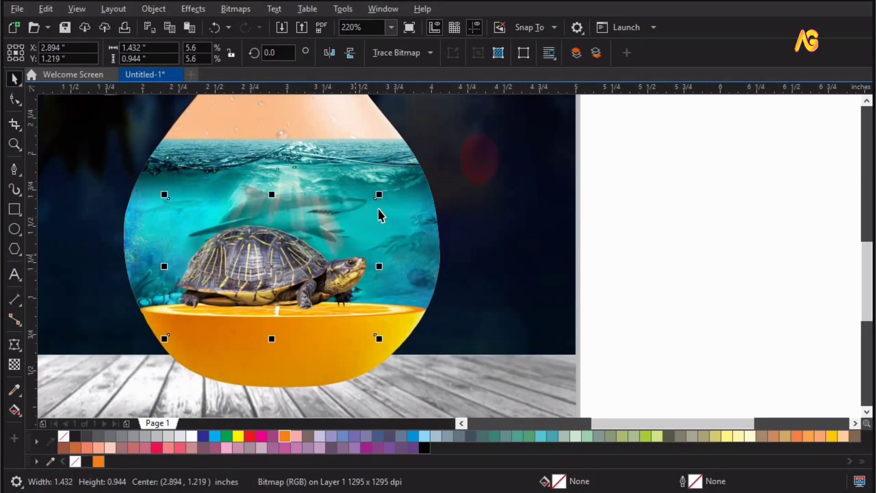
left_click_drag(383, 195, 385, 237)
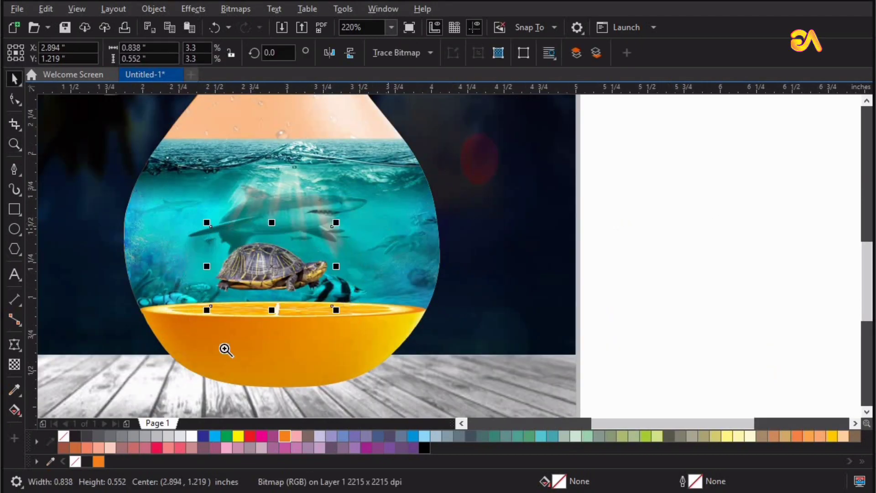
- Mirror the turtle horizontally and seat it on the orange slice at about X 2.762, Y 1.064 inches
key("F2")
left_click_drag(136, 390, 96, 390)
left_click_drag(412, 245, 426, 279)
left_click(327, 53)
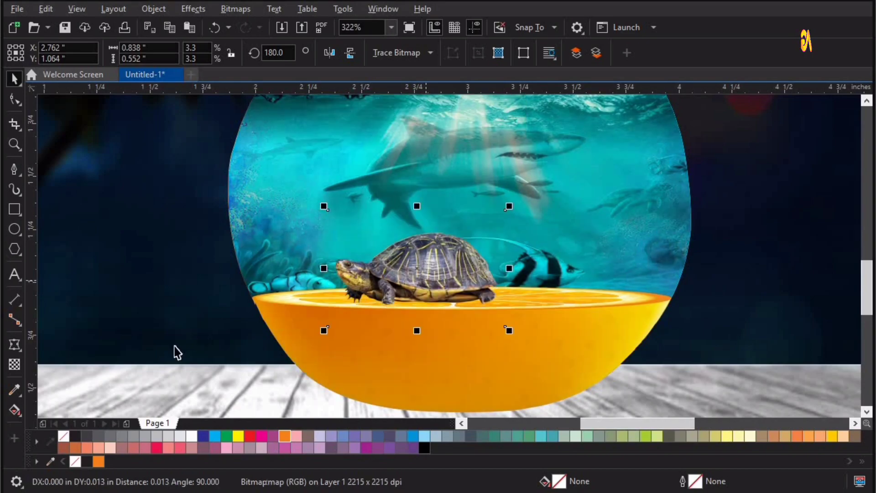
- Blend the turtle on the orange slice into the water with the Lightness merge mode
left_click(14, 364)
left_click(173, 54)
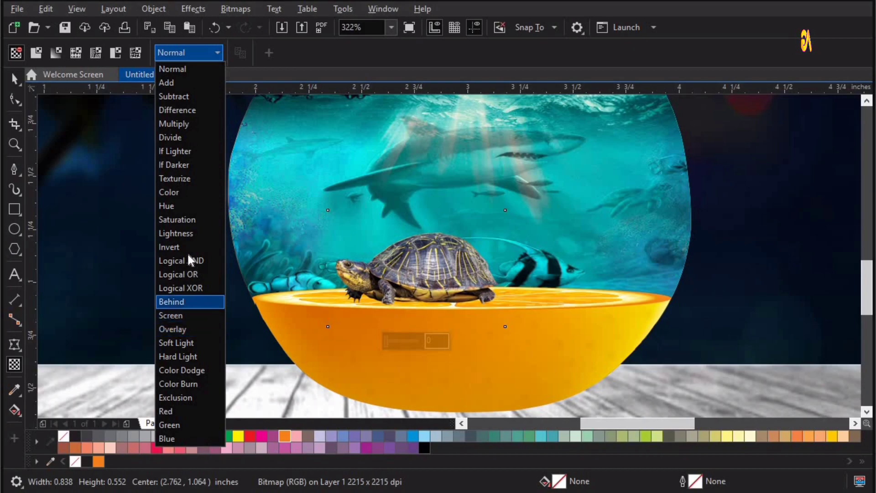
left_click(178, 234)
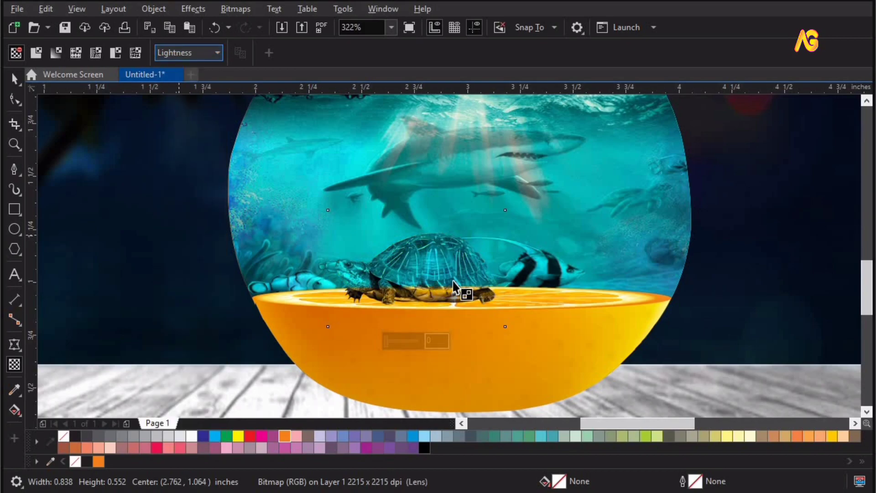
key("space")
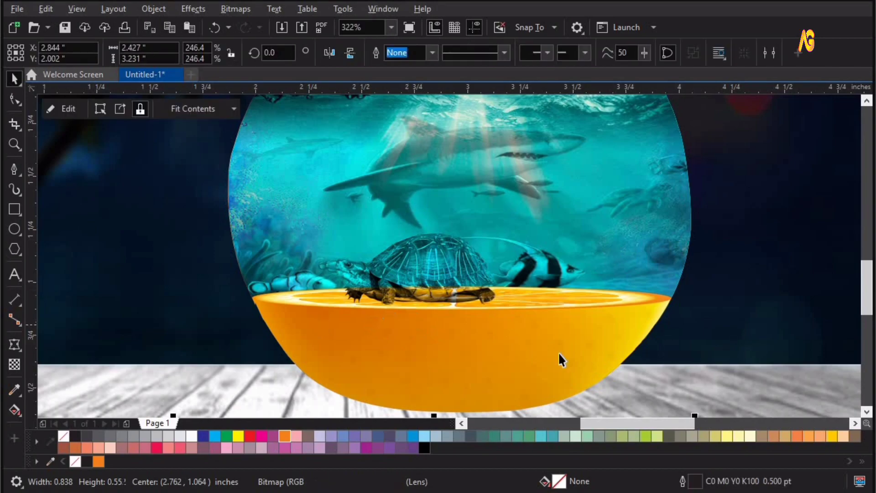
- Scale the sea turtle to about 0.643 inches wide and place it at the pear's left edge, about X 2.207, Y 1.304 inches
key("F4")
left_click_drag(749, 335, 672, 230)
left_click_drag(732, 293, 251, 309)
key("F2")
left_click_drag(172, 269, 329, 346)
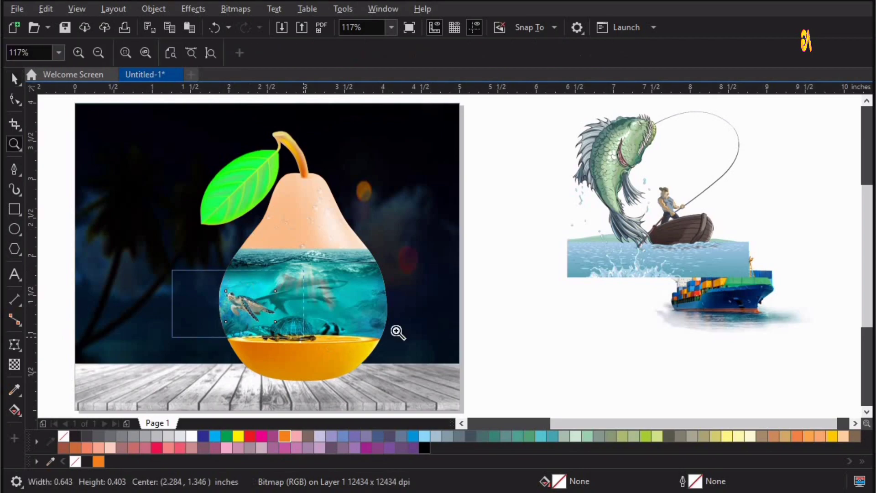
mouse_move(434, 259)
left_mouse_down()
mouse_move(437, 273)
mouse_move(424, 260)
mouse_move(391, 255)
mouse_move(422, 260)
left_mouse_up()
- Apply the Lightness merge mode to the swimming sea turtle
left_click(15, 365)
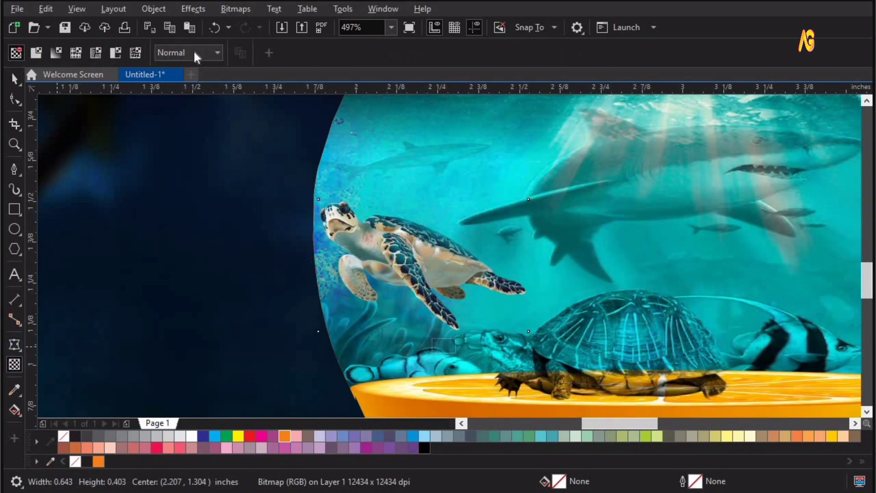
left_click(177, 52)
left_click(175, 233)
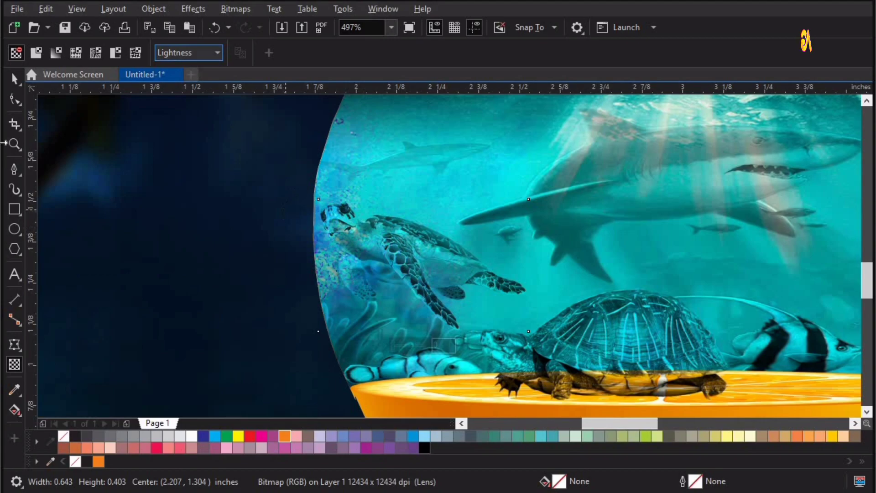
left_click(450, 164)
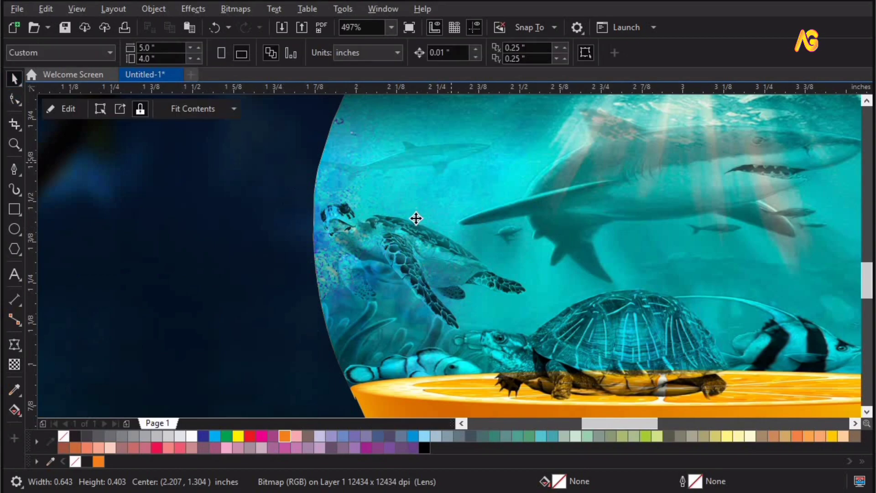
- Scale the giant fish and fisherman image down to about 0.995 inches wide and place it over the pear's water line
key("F4")
left_click(620, 261)
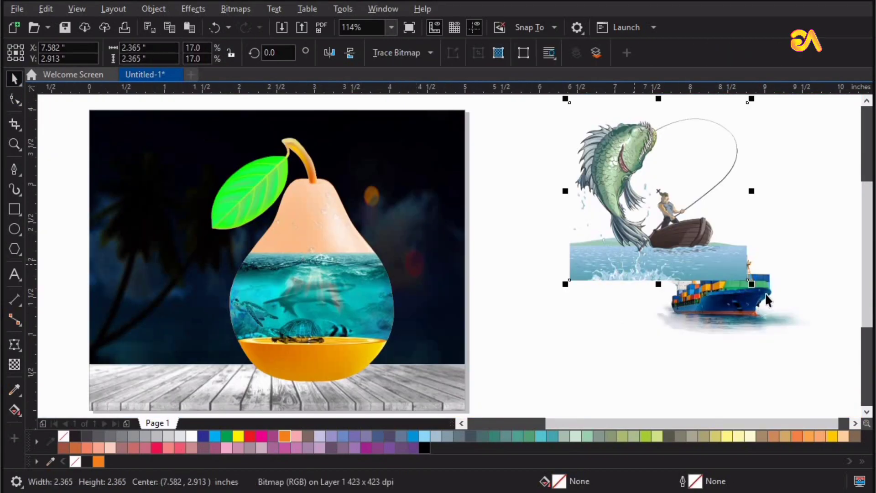
left_click_drag(754, 289, 555, 215)
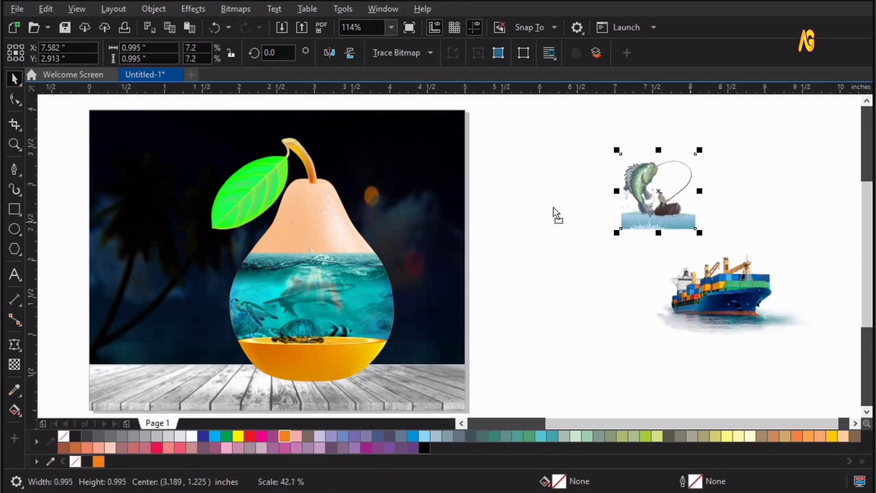
left_click_drag(320, 265, 315, 266)
key("F2")
mouse_move(469, 163)
left_mouse_down()
mouse_move(248, 297)
mouse_move(230, 298)
left_mouse_up()
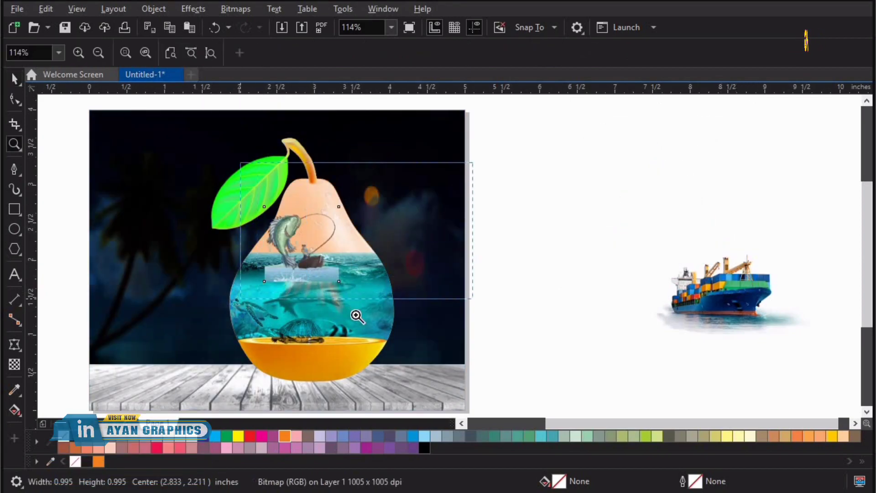
- Reduce the fishing image to about 0.698 inches wide and shift it left to about X 2.771 inches at the water surface
key("space")
left_click_drag(428, 196, 403, 221)
left_click_drag(325, 310, 314, 310)
key("F2")
left_click_drag(524, 158, 171, 405)
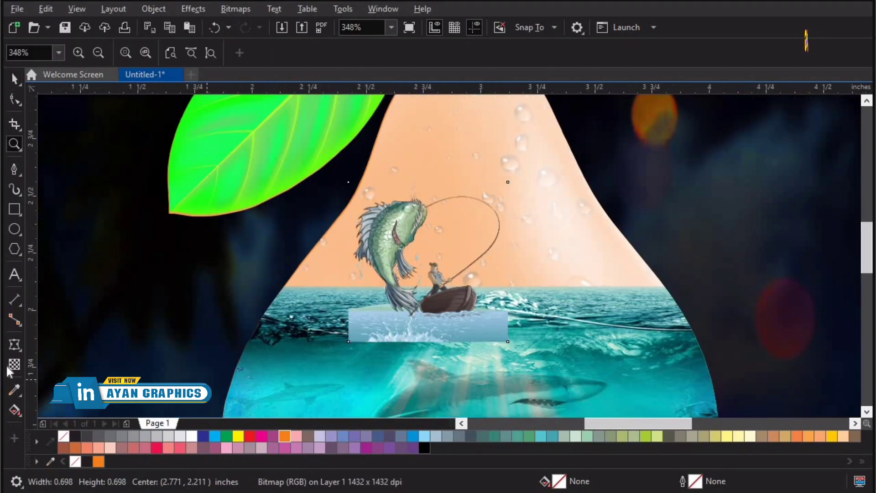
- Fade the fishing image's lower water with a linear transparency and shift the image left to about X 2.738 inches
key("space")
left_click(14, 364)
left_click_drag(406, 299, 405, 339)
left_click_drag(406, 299, 414, 289)
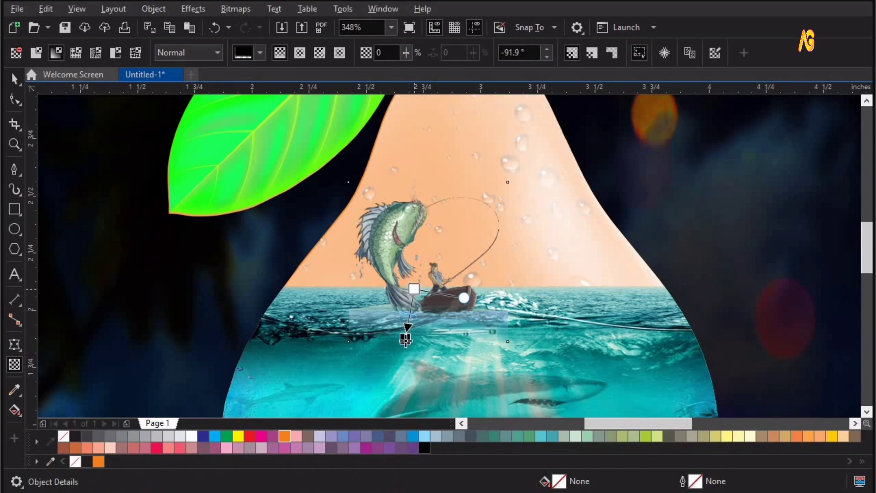
left_click_drag(407, 338, 414, 325)
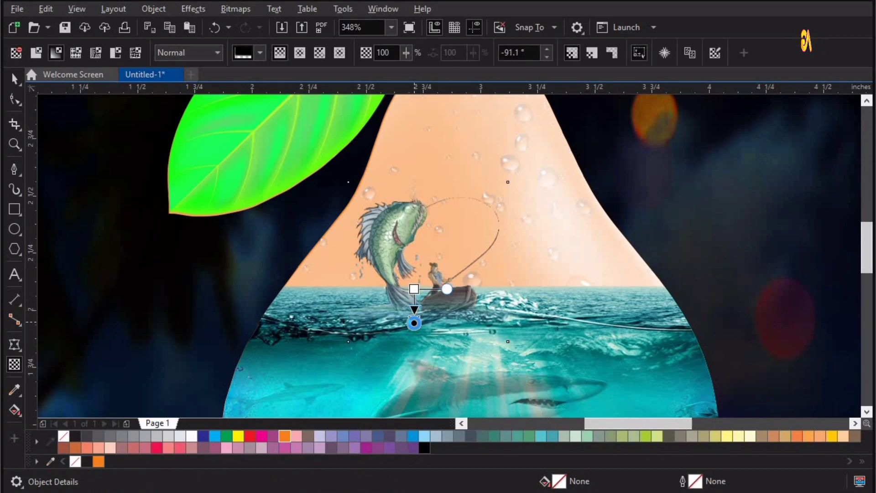
key("space")
left_click(378, 246)
left_click_drag(379, 246, 372, 246)
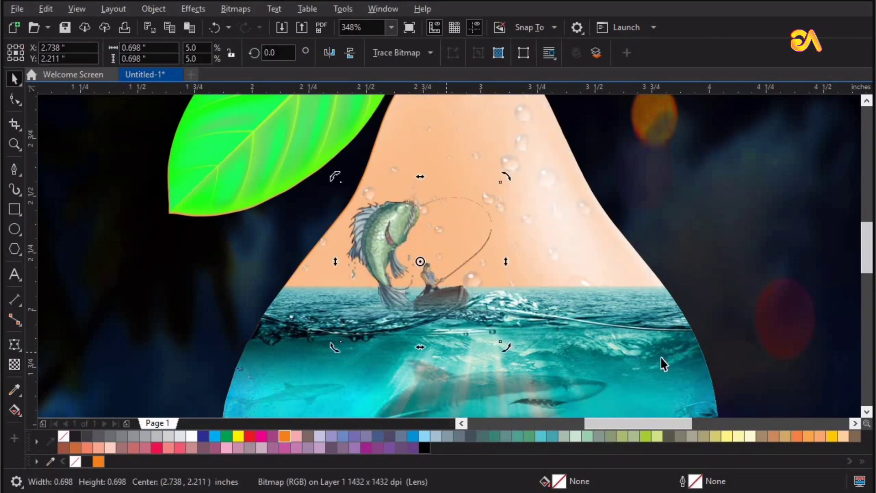
- Mirror the cargo ship horizontally and fit it inside the pear near the water line at about 0.873 inches wide
key("F4")
left_click_drag(744, 293, 601, 288)
left_click(329, 53)
left_click_drag(679, 247, 427, 218)
key("z")
left_click_drag(274, 189, 452, 303)
key("space")
- Position the cargo ship on the water surface beside the fisherman at about X 3.353, Y 2.129 inches
left_click_drag(384, 258, 363, 259)
key("z")
left_click_drag(570, 149, 154, 344)
key("space")
left_click_drag(467, 303, 449, 272)
left_click(450, 272)
left_click(318, 125)
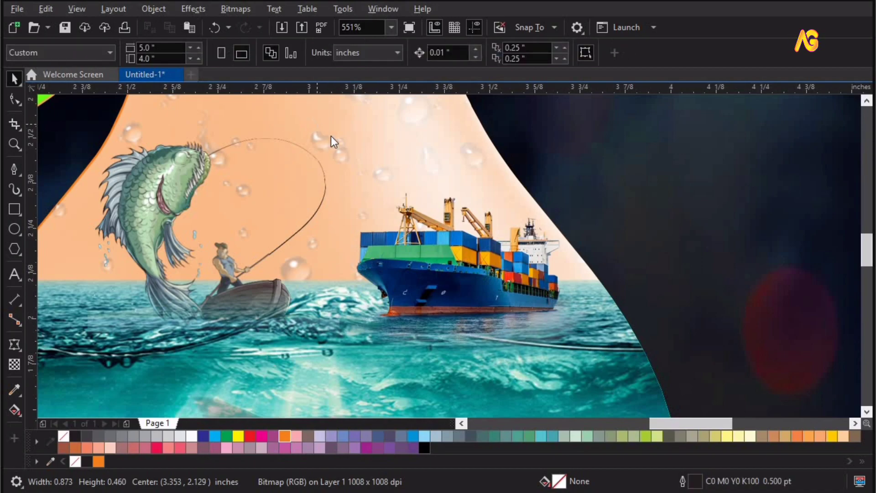
key("Return")
left_click(555, 399)
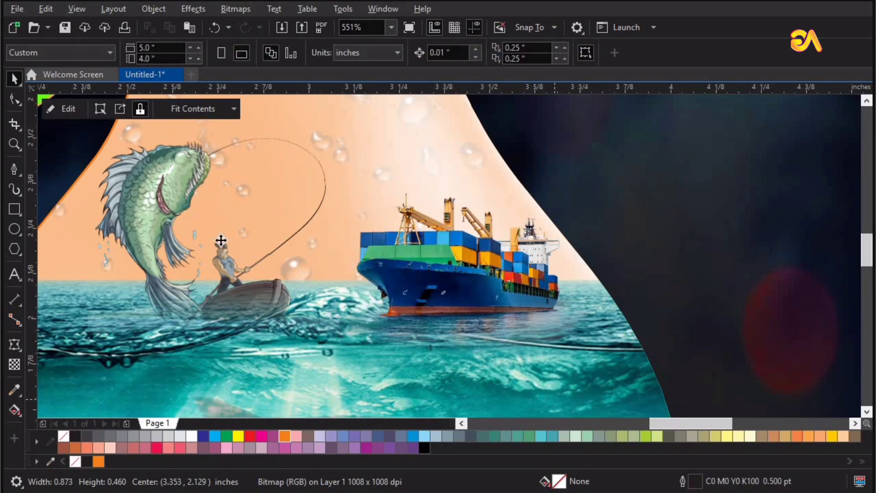
left_click(216, 235)
left_click(565, 396)
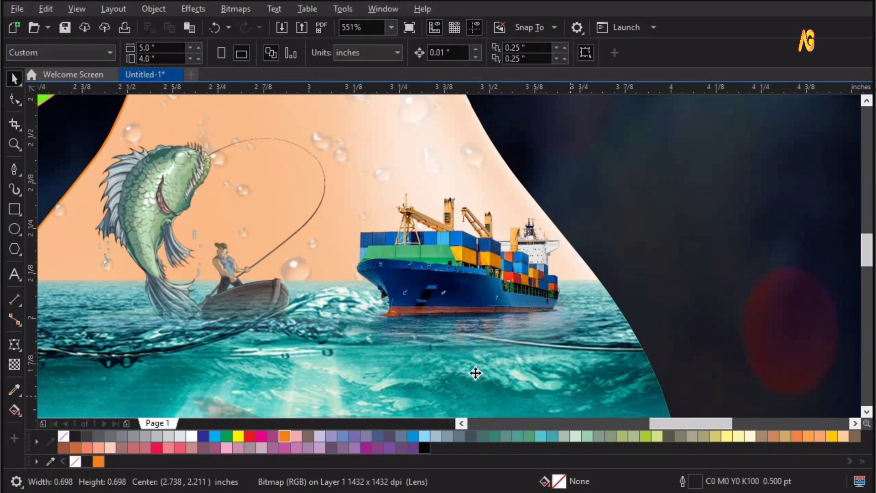
left_click(687, 127)
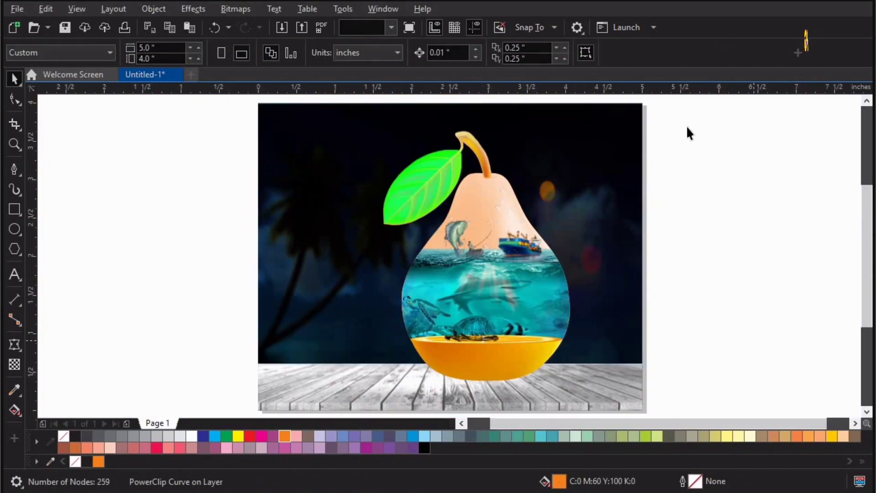
- Group the pear's objects and position the group horizontally centered on the background, at X 2.5, Y 1.843 inches
left_click_drag(690, 113, 361, 390)
key("ctrl+g")
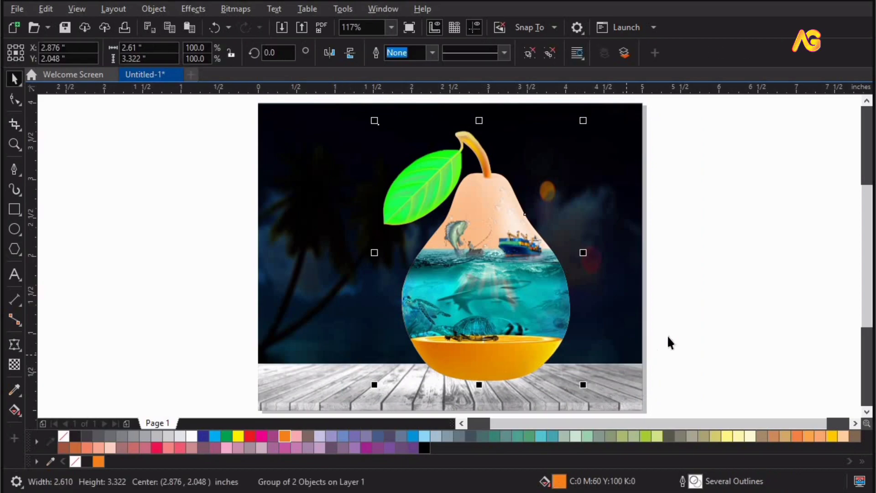
left_click(623, 360, "shift")
key("c")
left_click(460, 334)
left_click_drag(461, 348, 366, 367)
- Draw a flat ellipse about 1.524 by 0.146 inches under the pear's base, filled black with no outline
key("z")
left_click_drag(133, 307, 425, 300)
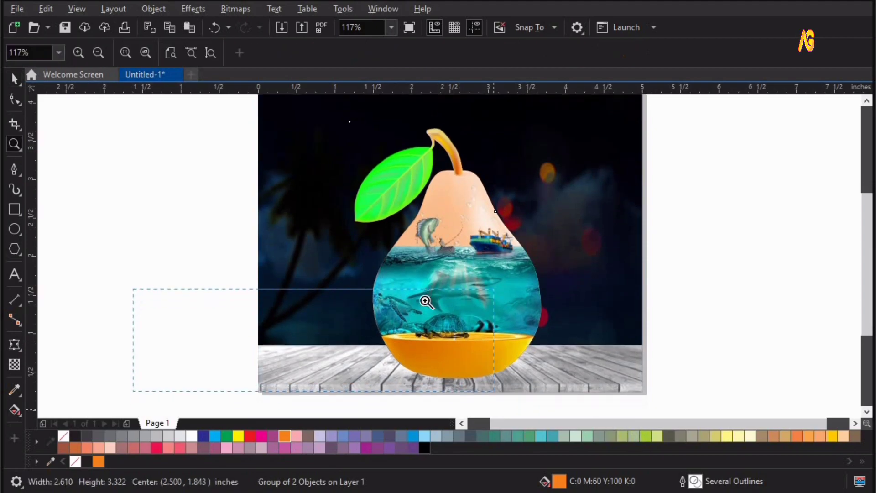
left_click(17, 208)
left_click(16, 230)
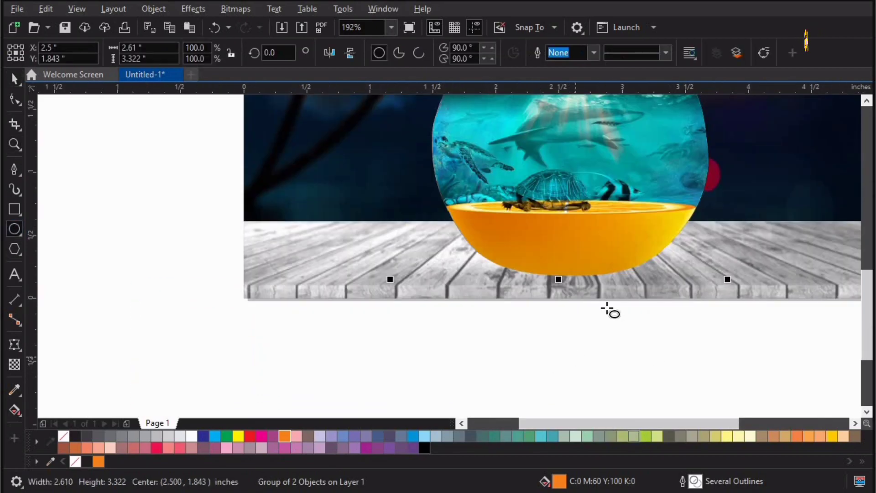
left_click_drag(448, 263, 649, 289)
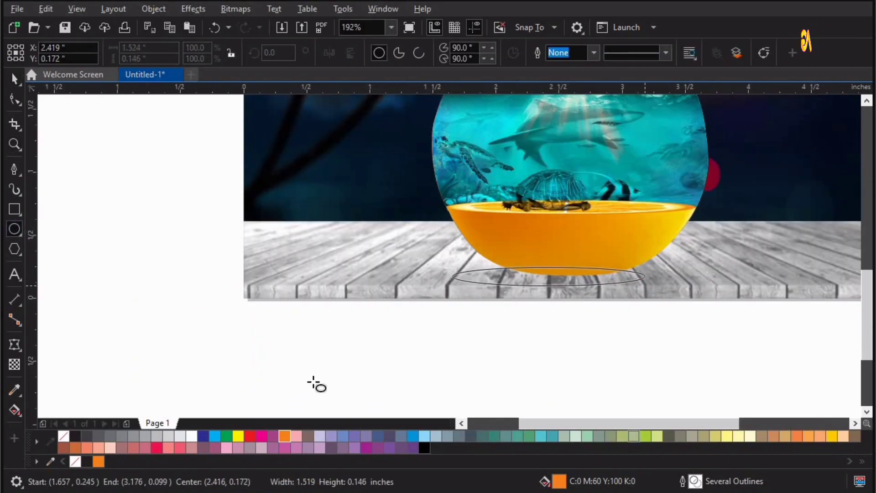
key("space")
left_click(75, 436)
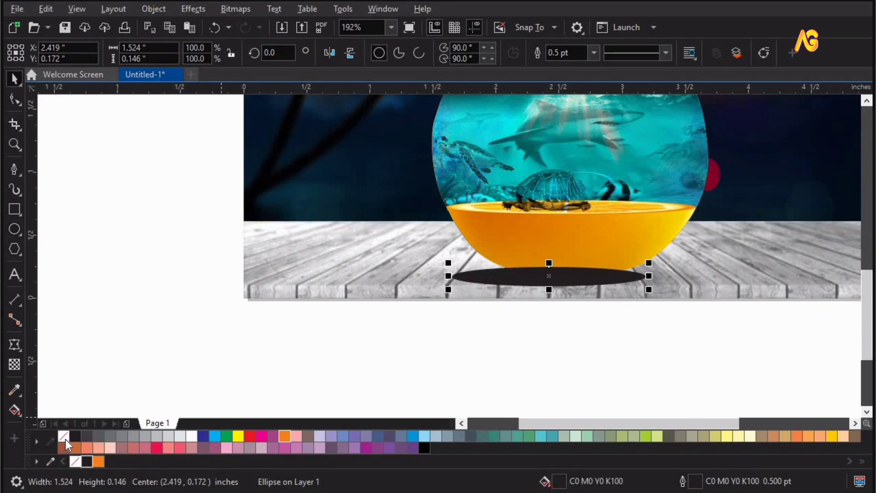
right_click(64, 435)
- Soften the black ellipse into a shadow with an elliptical fountain transparency
left_click(14, 364)
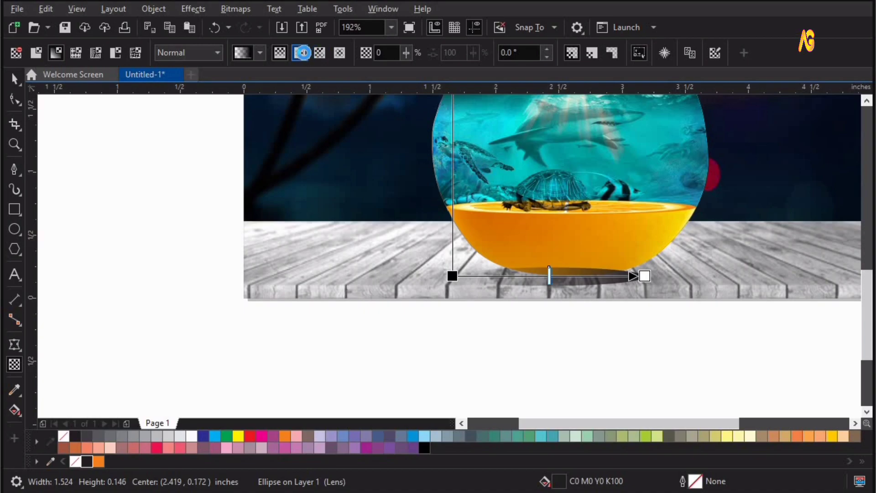
left_click(304, 54)
left_click(566, 303)
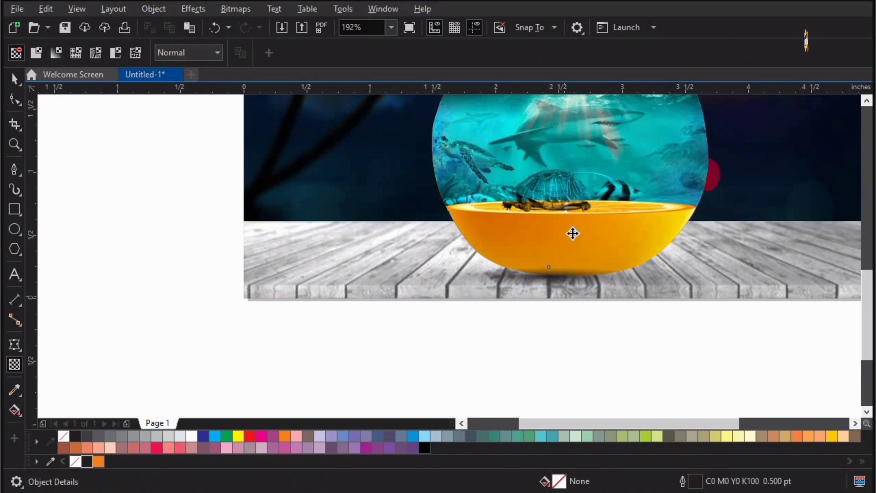
- Bring the pear group in front of the shadow ellipse and move the shadow right to about X 2.571 inches
key("space")
left_click(573, 233)
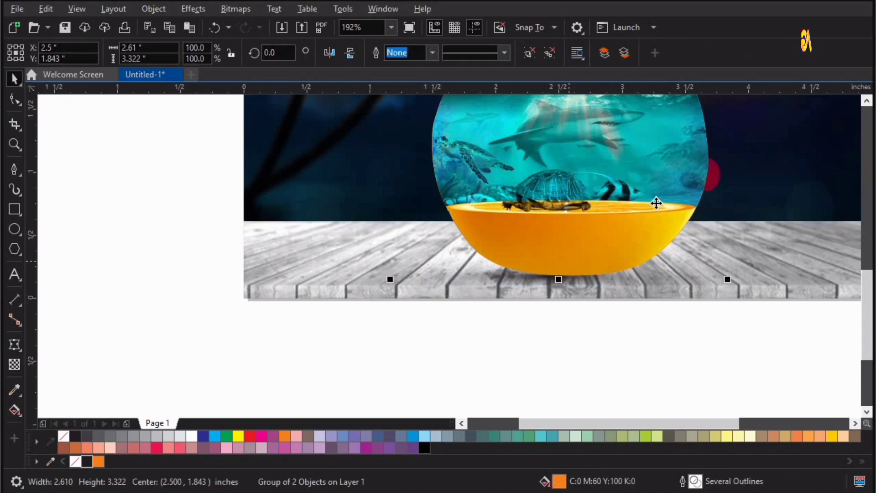
left_click(513, 281)
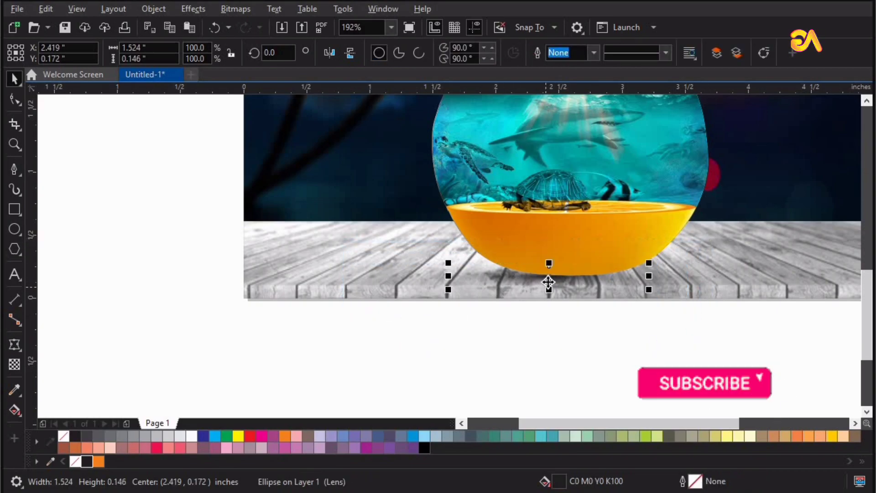
left_click_drag(561, 287, 581, 288)
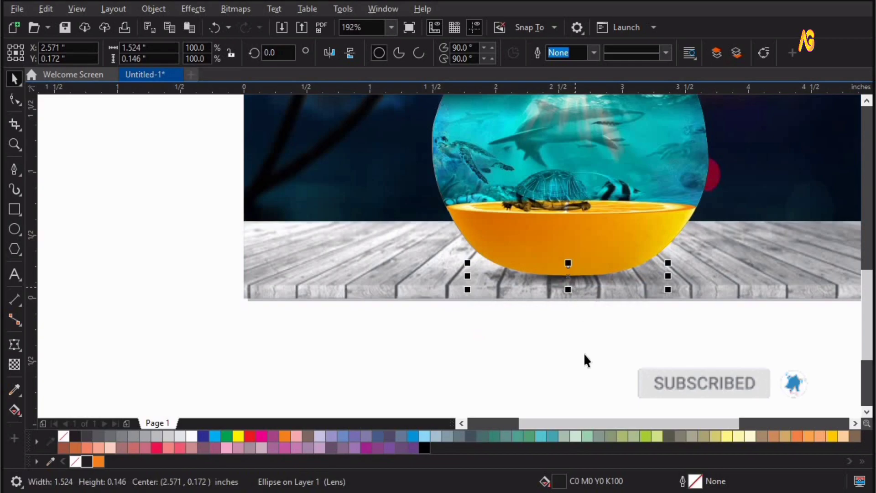
left_click(584, 357)
key("shift+F4")
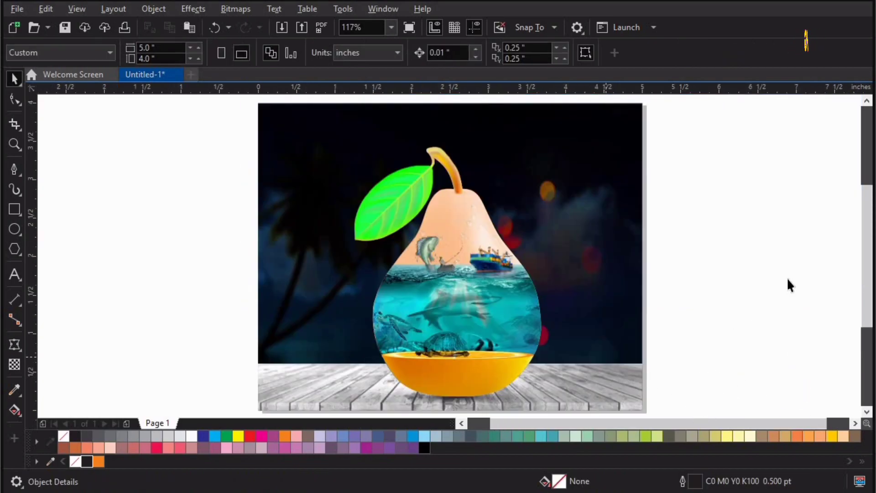
- Enlarge the pear together with its shadow to about 109.8% and group them
left_click_drag(593, 115, 333, 408)
left_click_drag(561, 132, 596, 112)
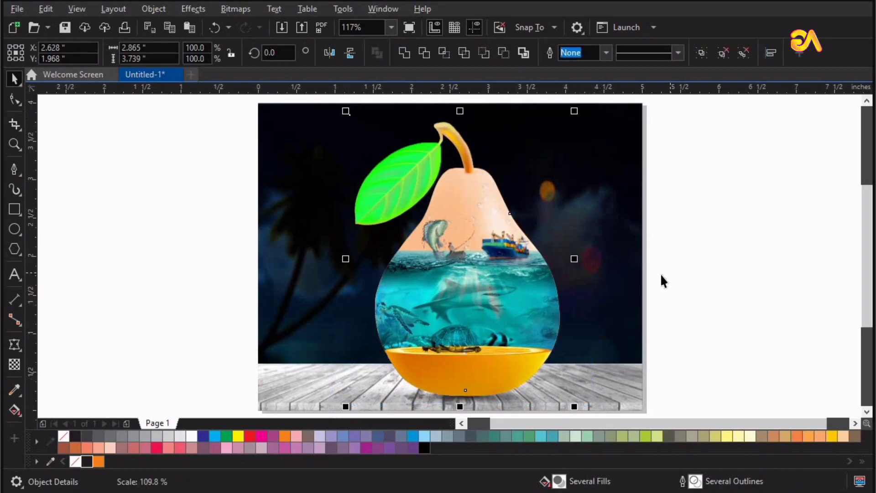
key("ctrl+g")
- Center the pear and shadow group horizontally on the background
left_click(613, 280, "shift")
key("c")
left_click(725, 248)
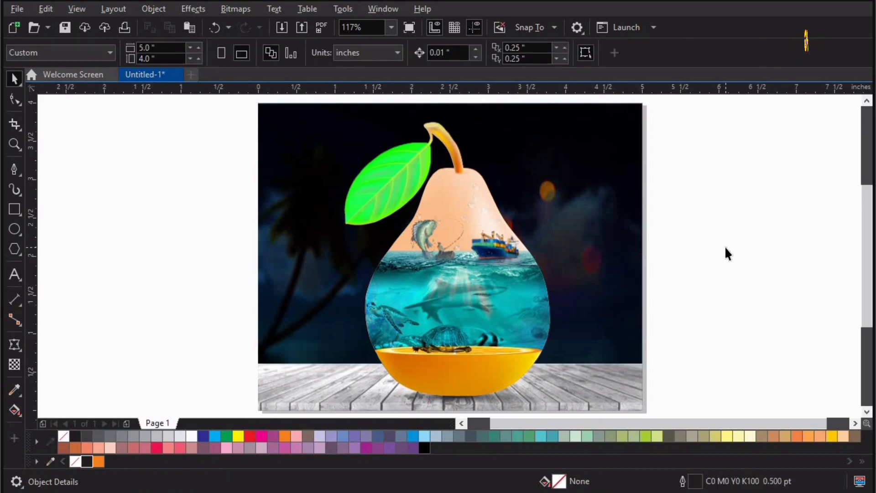